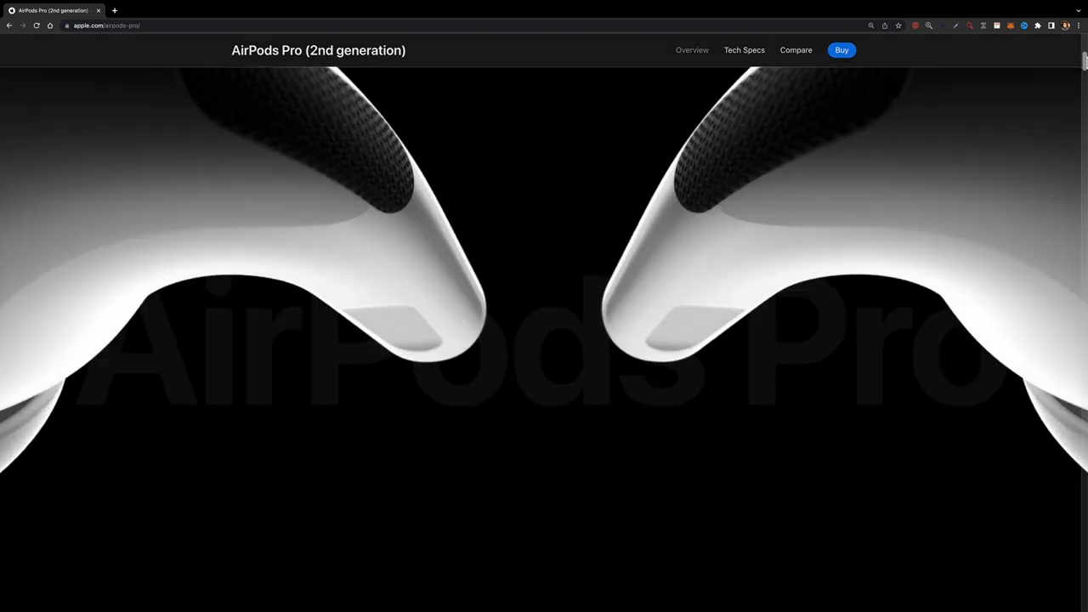
scroll(544, 306, "down", 5)
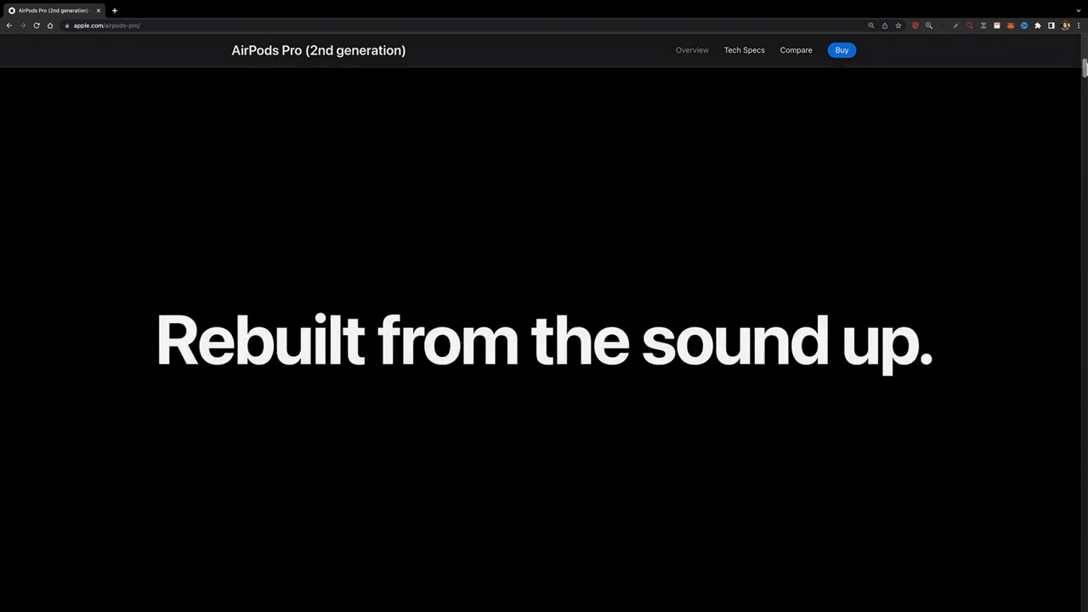
Step: Inspect the AirPods Pro headline in Chrome DevTools
scroll(544, 306, "up", 10)
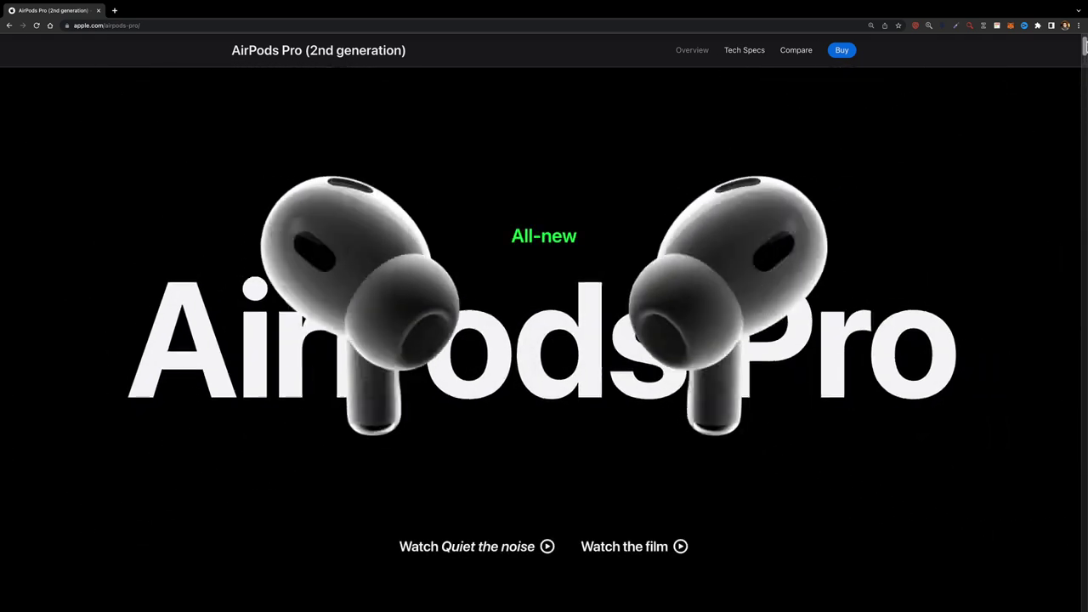
scroll(1085, 47, "up", 3)
left_click_drag(1085, 45, 1085, 69)
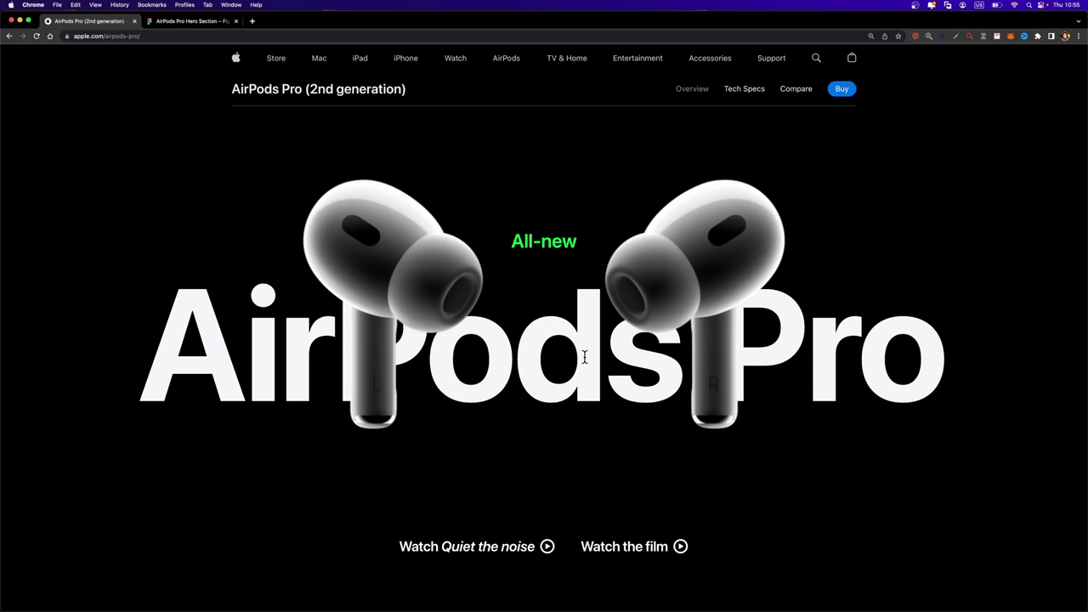
right_click(646, 273)
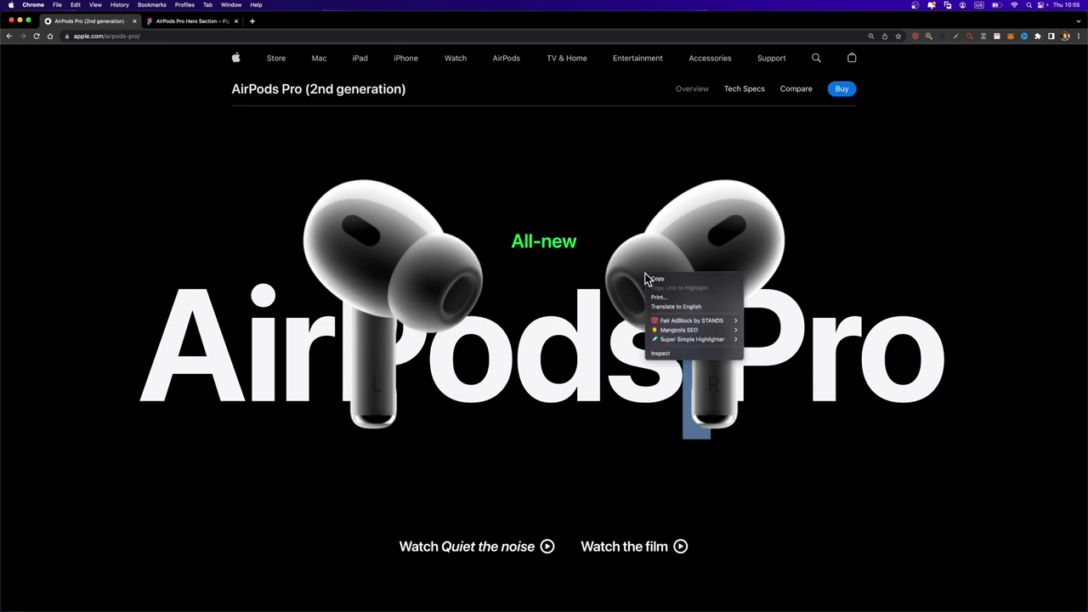
left_click(661, 353)
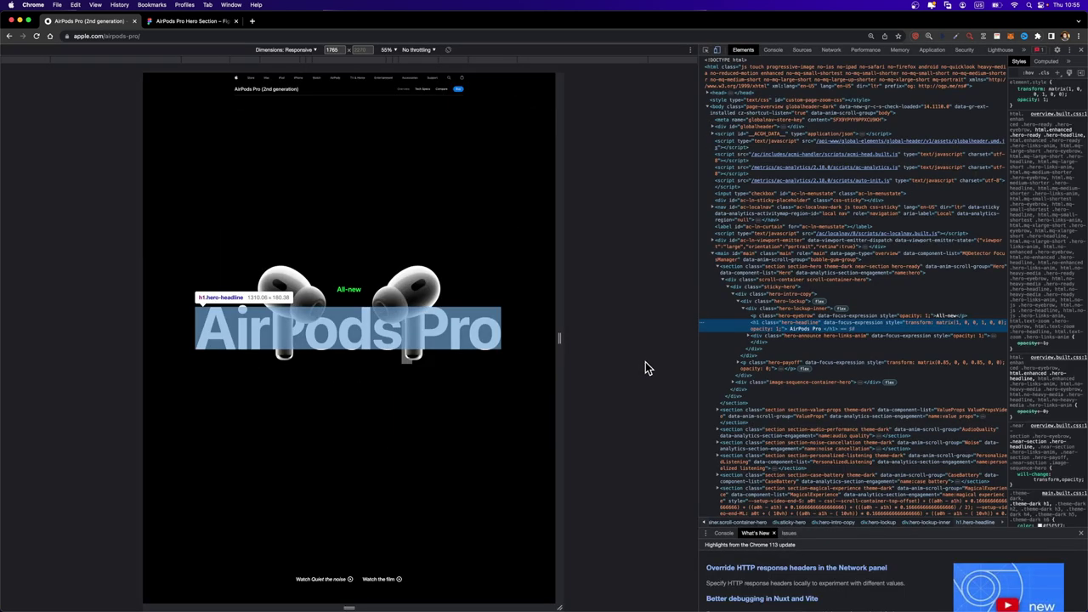
Step: In Sources, expand the media folder's large subfolder and preview frame 0000.png
left_click(800, 50)
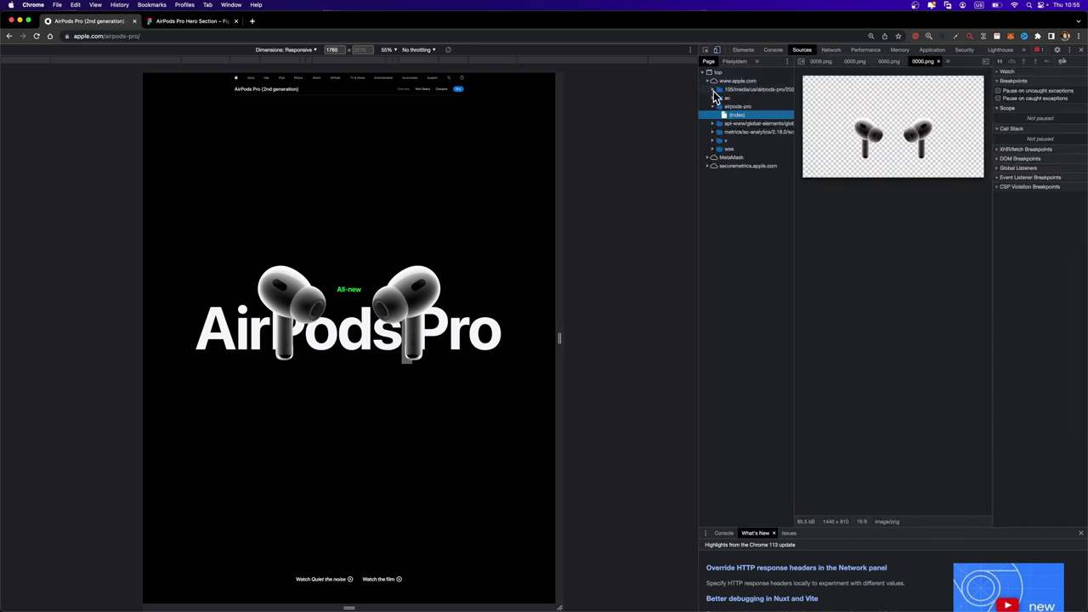
left_click(713, 91)
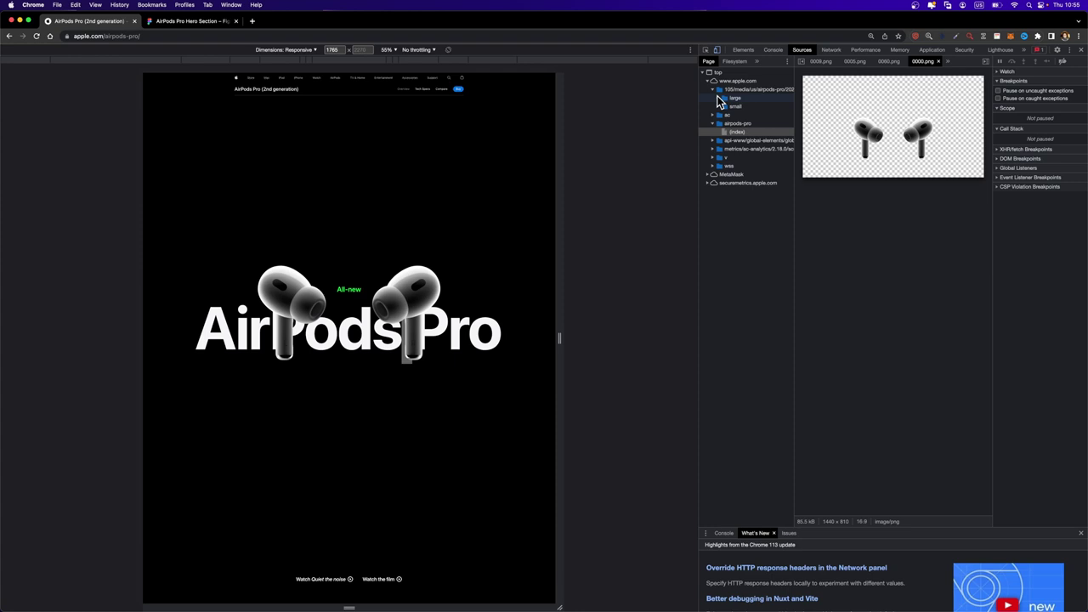
left_click(719, 98)
left_click(761, 108)
Step: Preview frames 0001.png through 0006.png
scroll(765, 131, "down", 5)
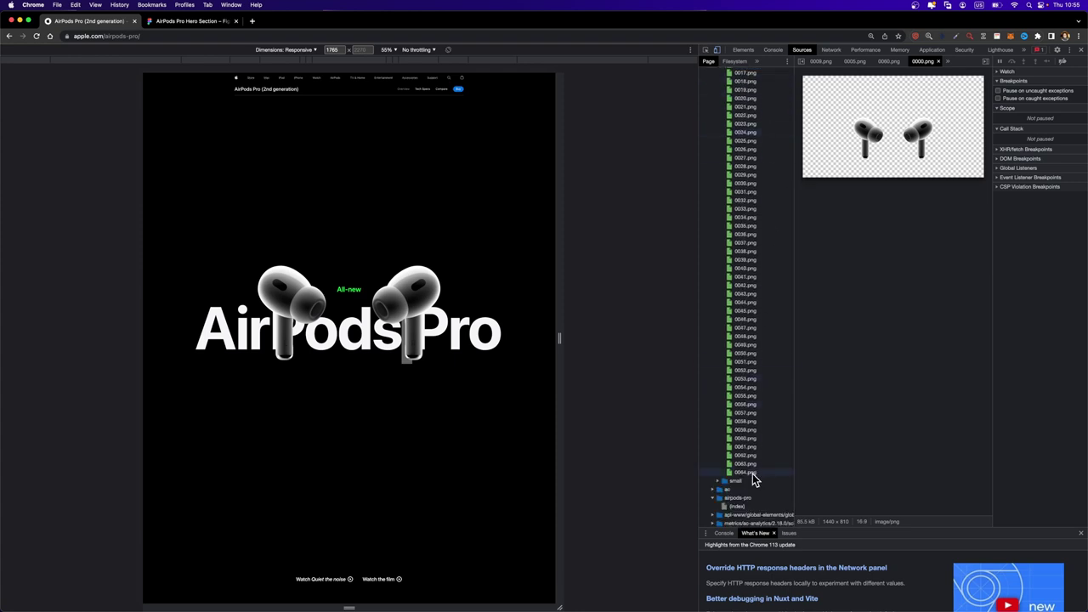
scroll(759, 219, "up", 3)
scroll(759, 217, "up", 3)
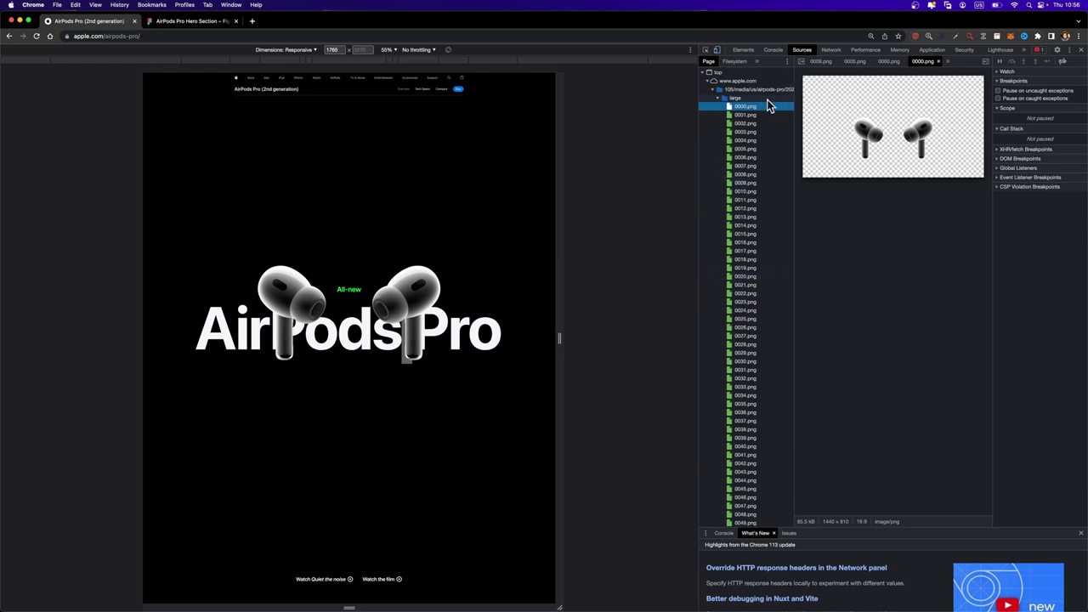
left_click(750, 114)
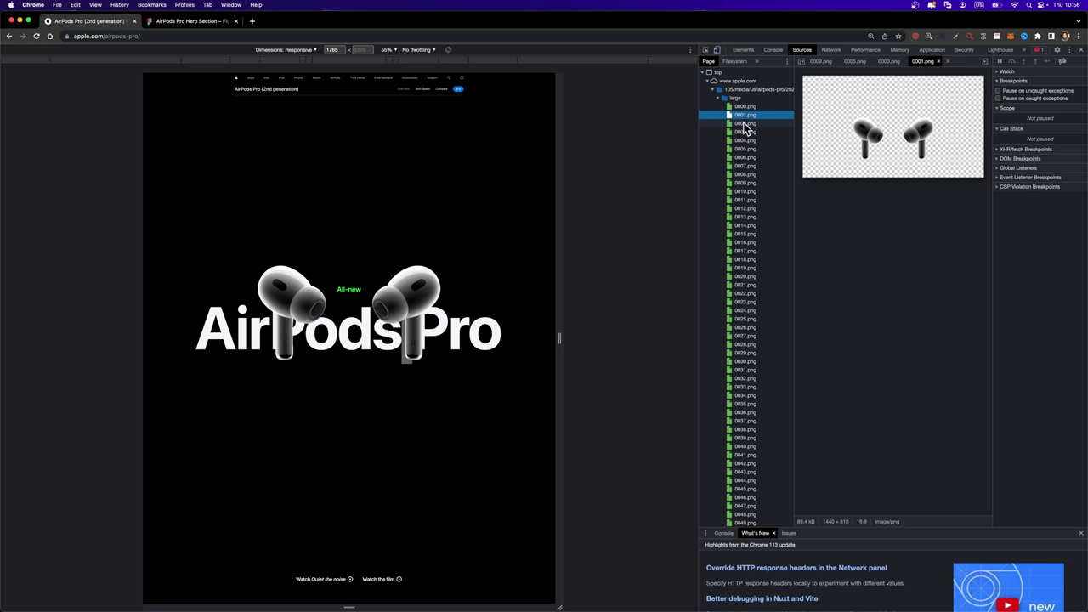
left_click(745, 123)
left_click(743, 132)
left_click(745, 140)
left_click(745, 157)
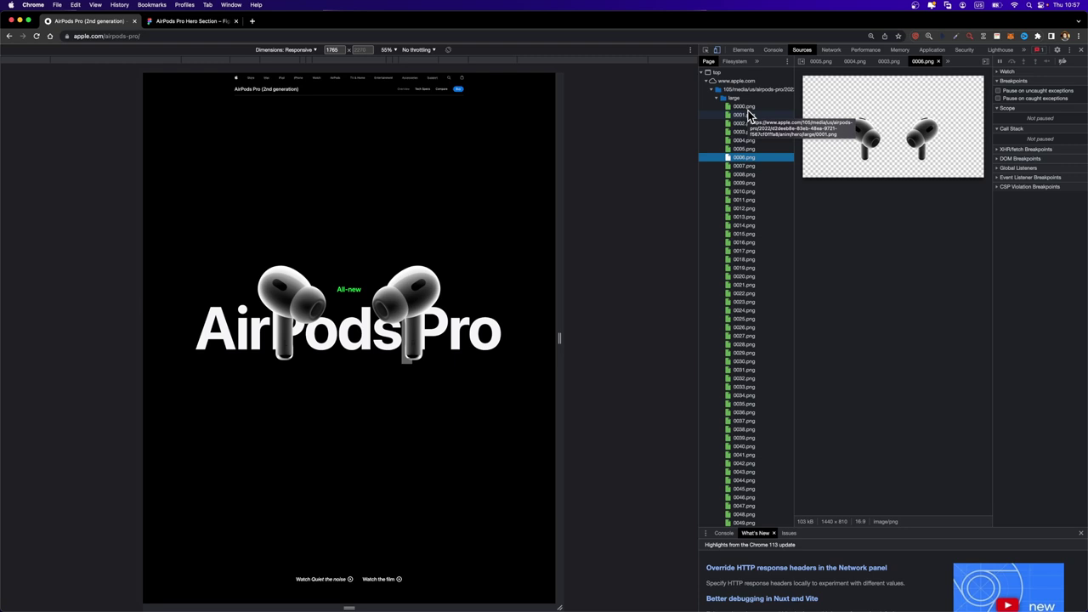
Step: Preview frames 0000.png to 0003.png again, then the last frame 0064.png
scroll(521, 170, "down", 5)
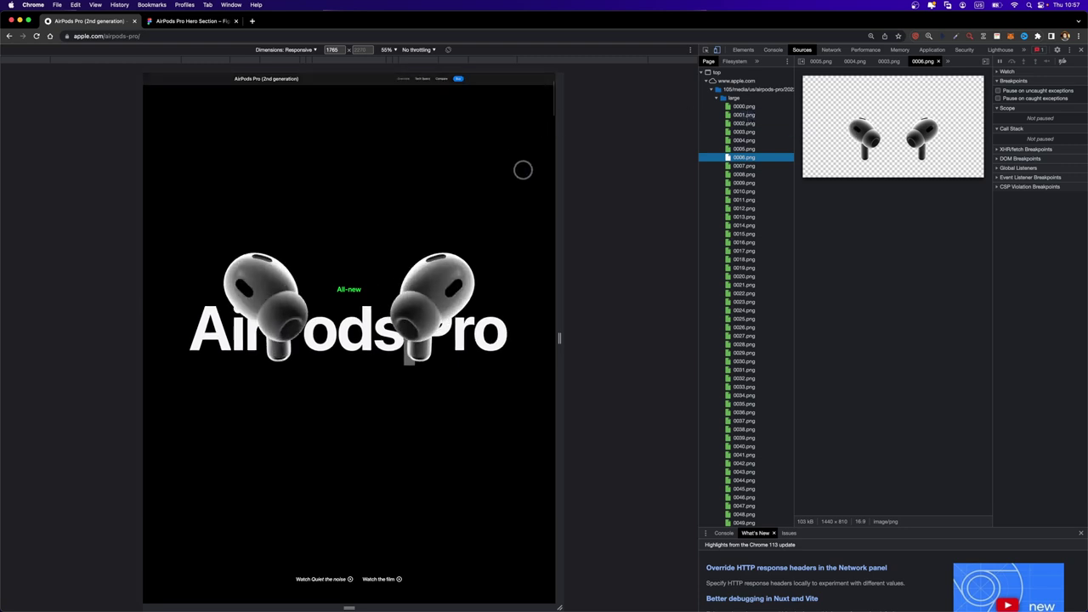
scroll(523, 170, "up", 5)
left_click(745, 106)
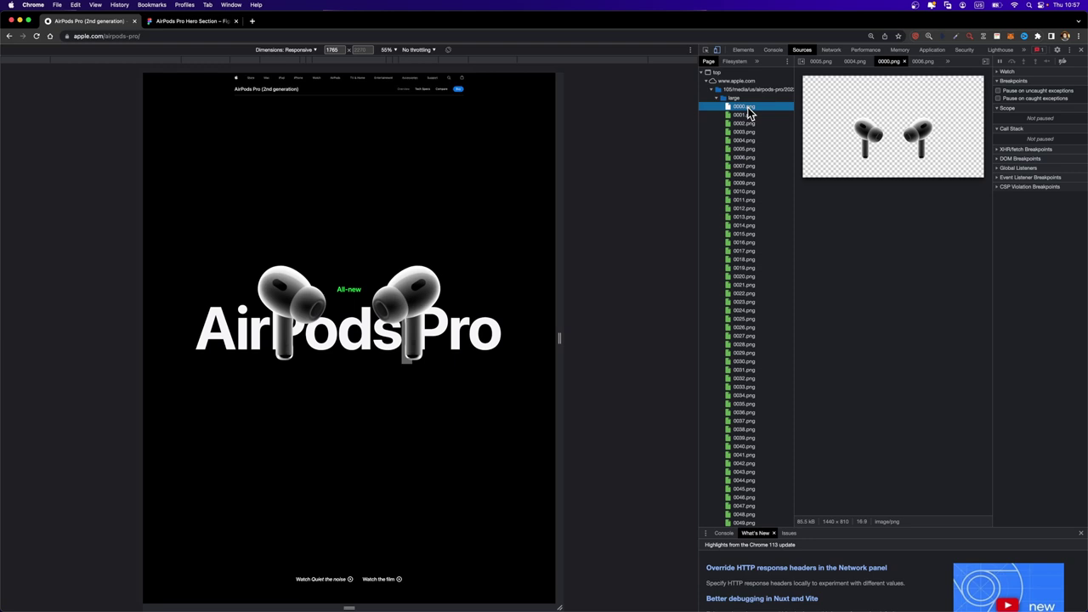
left_click(745, 115)
left_click(745, 124)
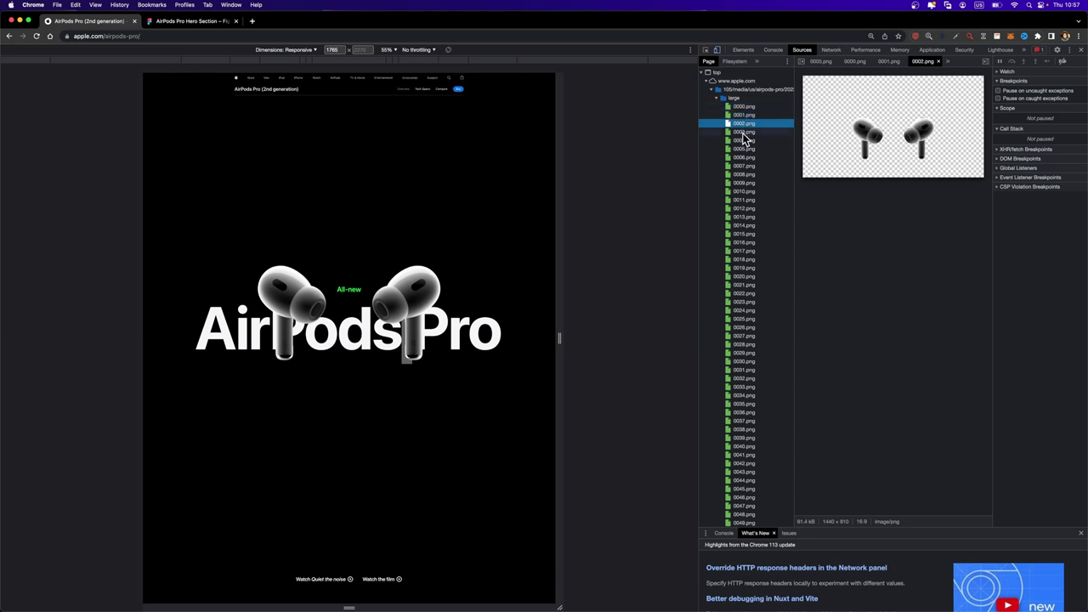
left_click(744, 133)
scroll(747, 146, "down", 5)
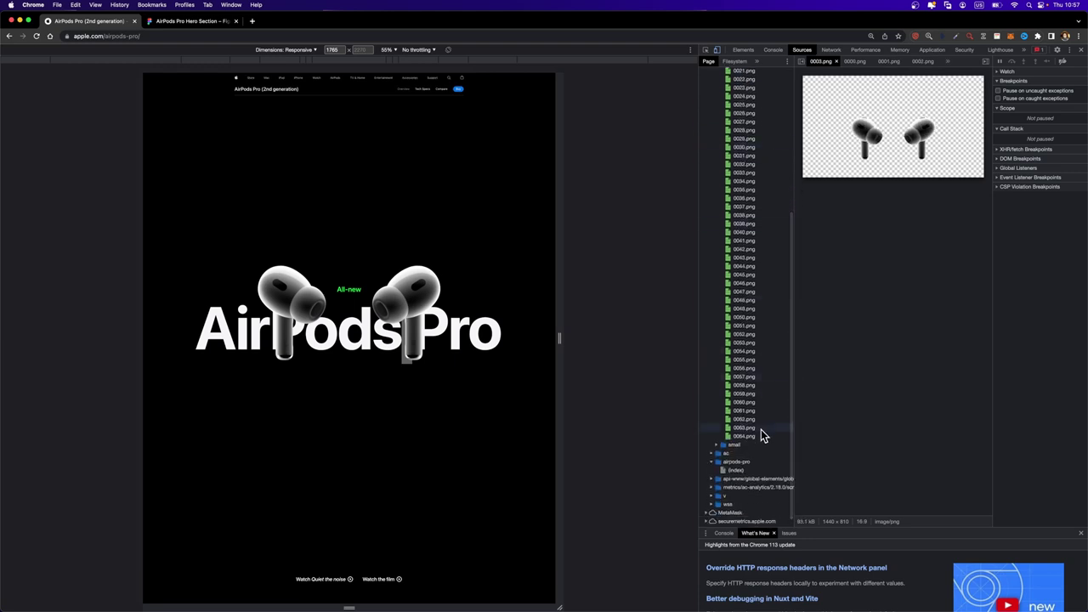
left_click(749, 437)
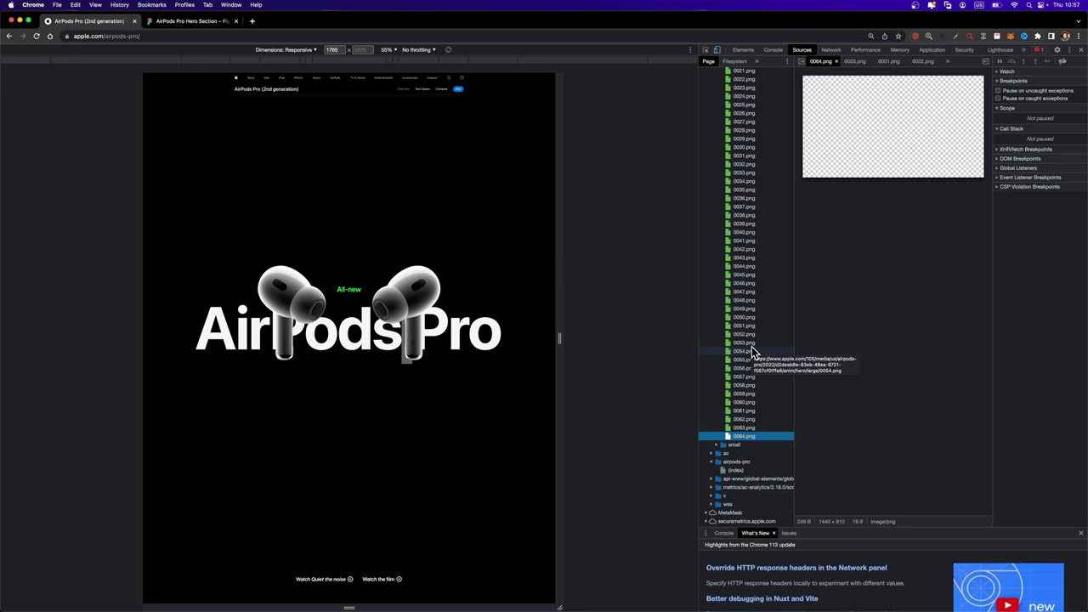
Step: Return to 0000.png, check its save options, and preview frames 0001.png–0003.png
scroll(748, 255, "up", 6)
left_click(740, 90)
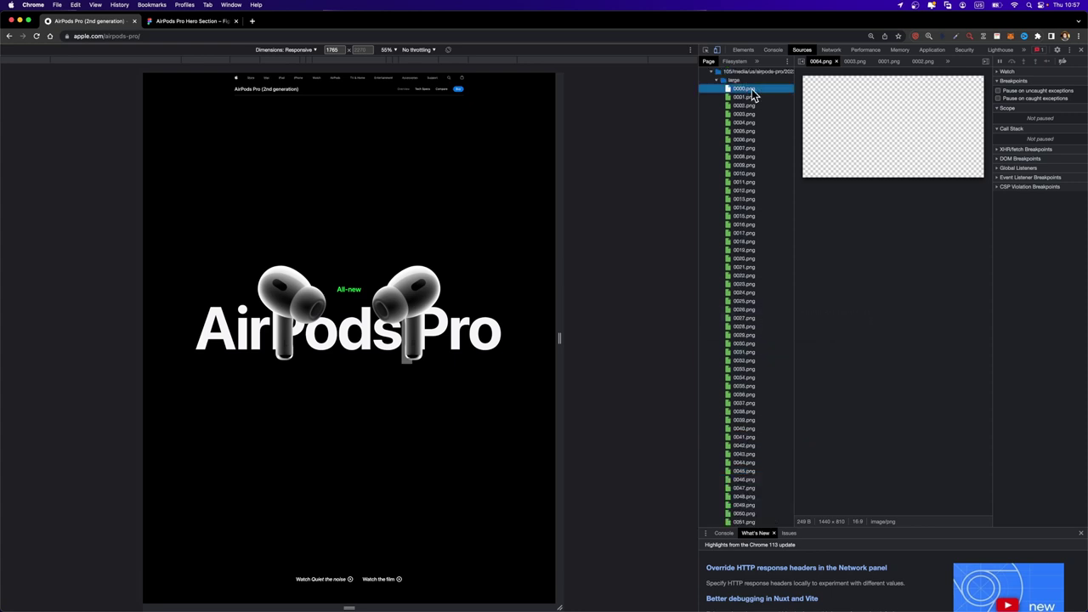
right_click(877, 124)
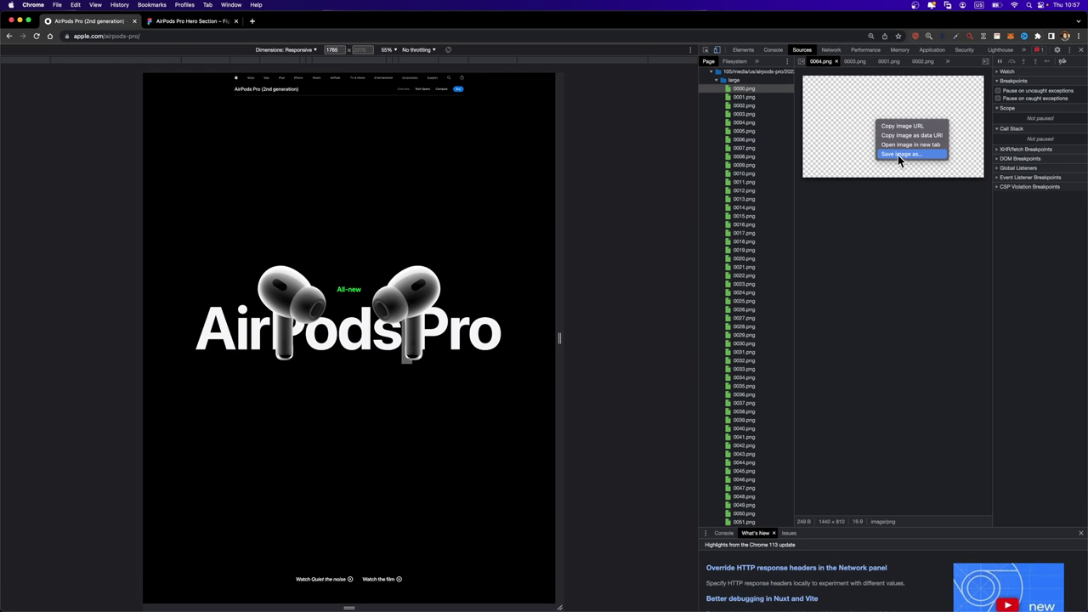
left_click(760, 98)
left_click(760, 105)
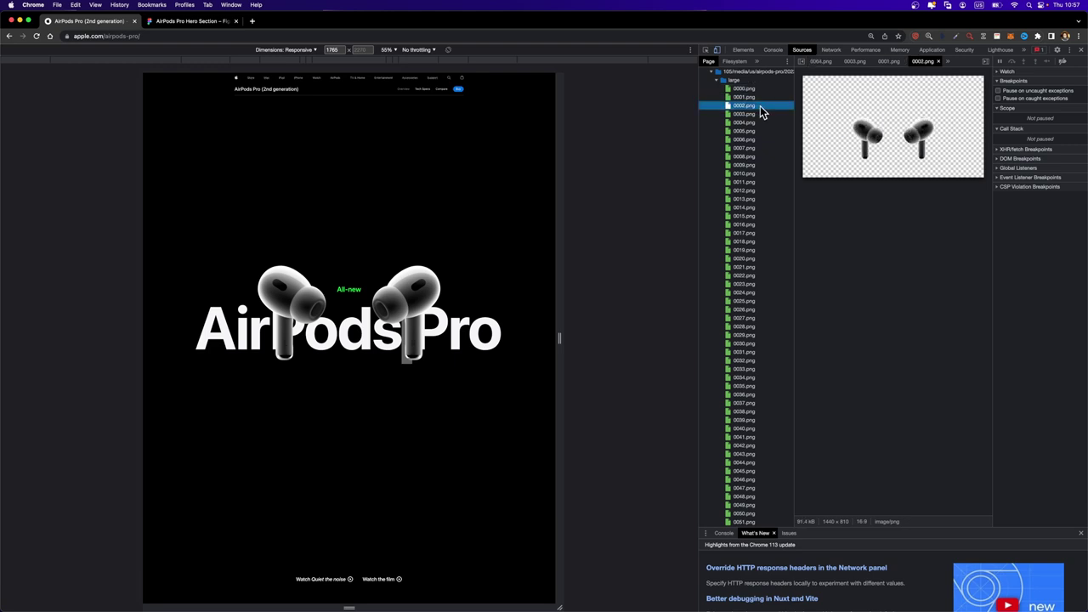
left_click(761, 114)
scroll(761, 120, "down", 4)
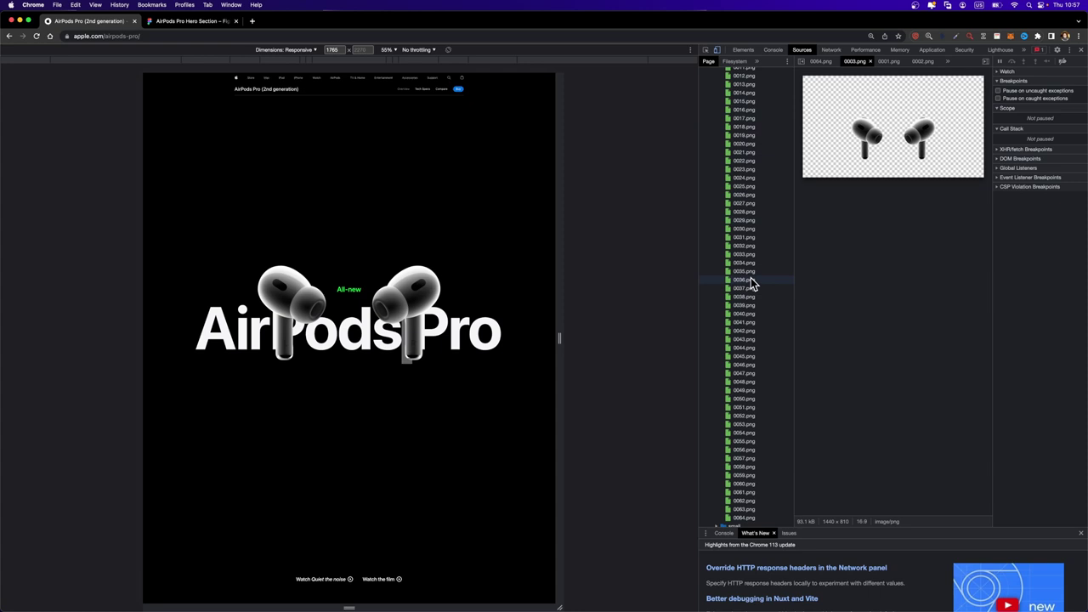
scroll(751, 283, "up", 4)
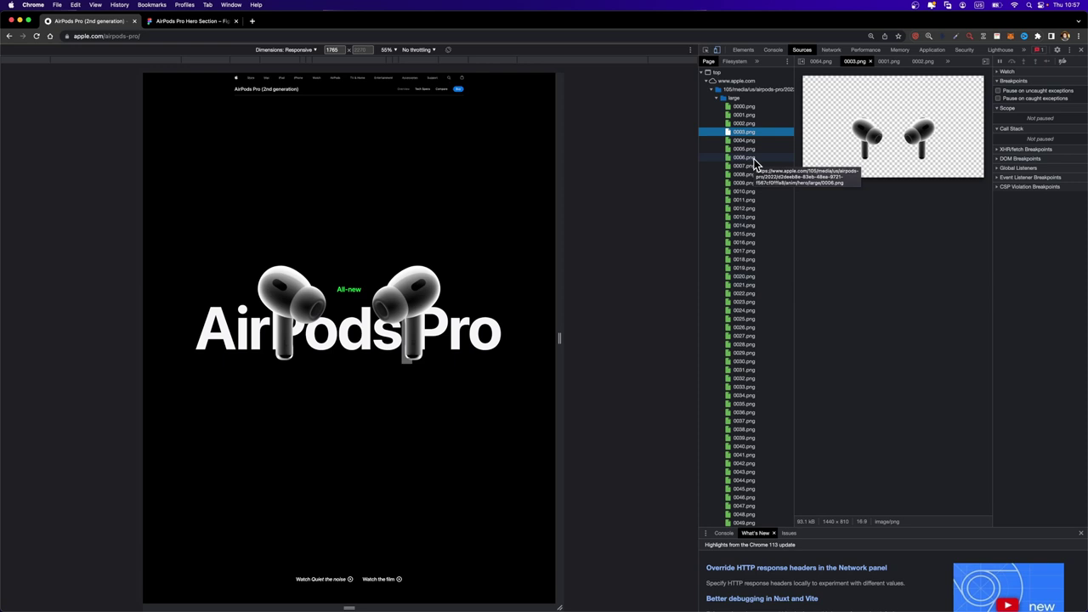
left_click(1024, 51)
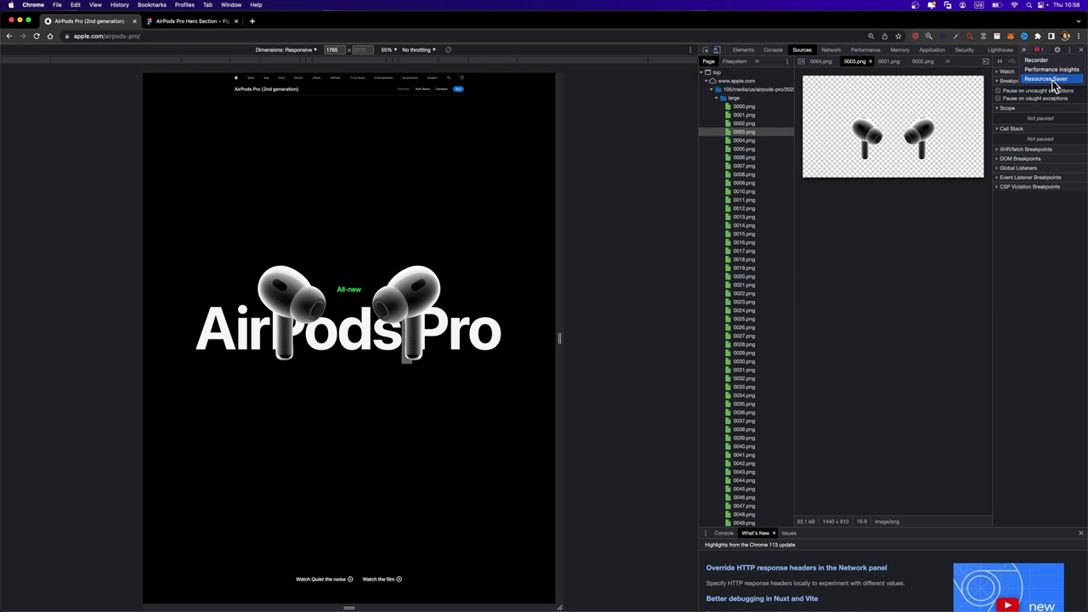
Step: Save all page resources as a zip with Resources Saver and open the downloaded folder
left_click(1053, 79)
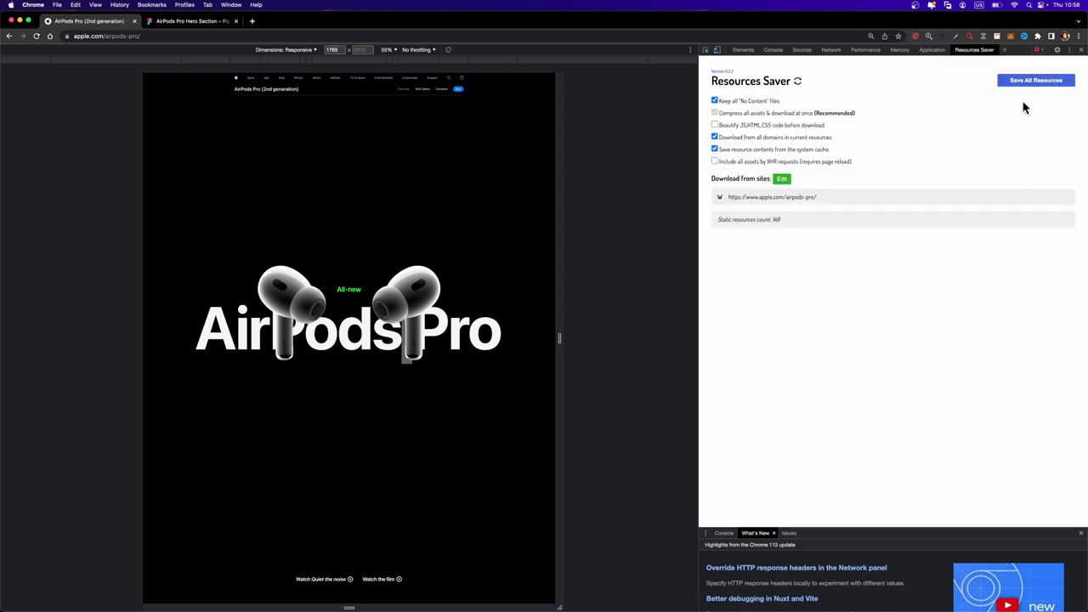
left_click(1042, 85)
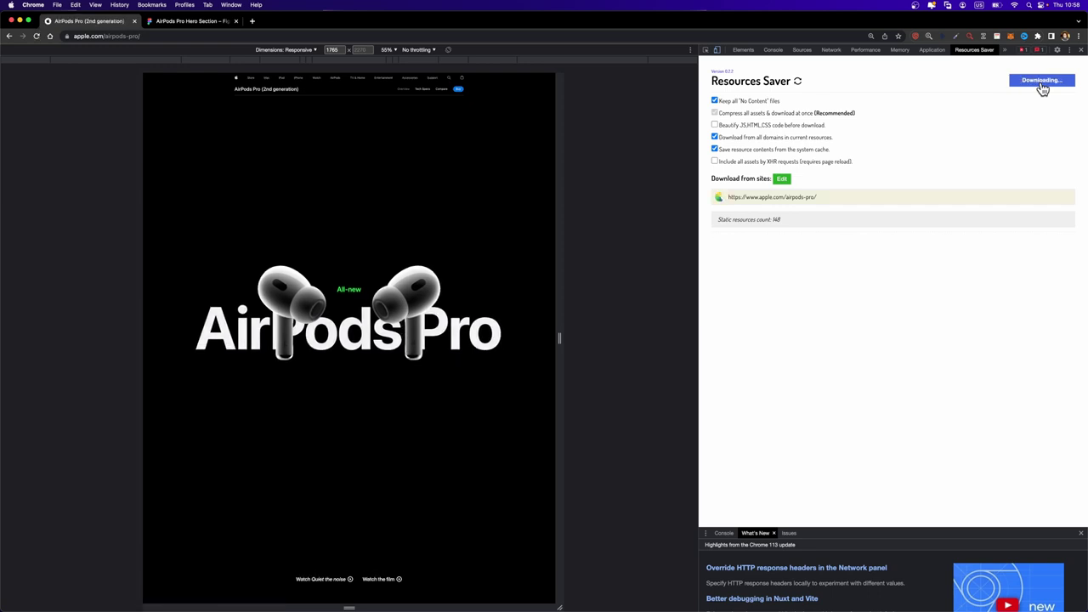
left_click(764, 245)
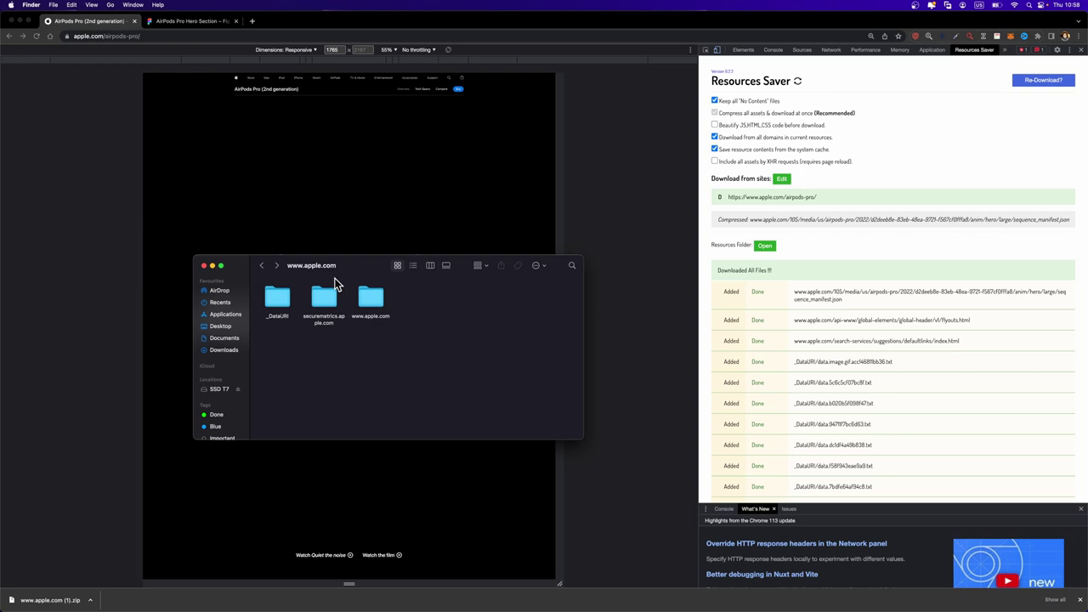
double_click(377, 302)
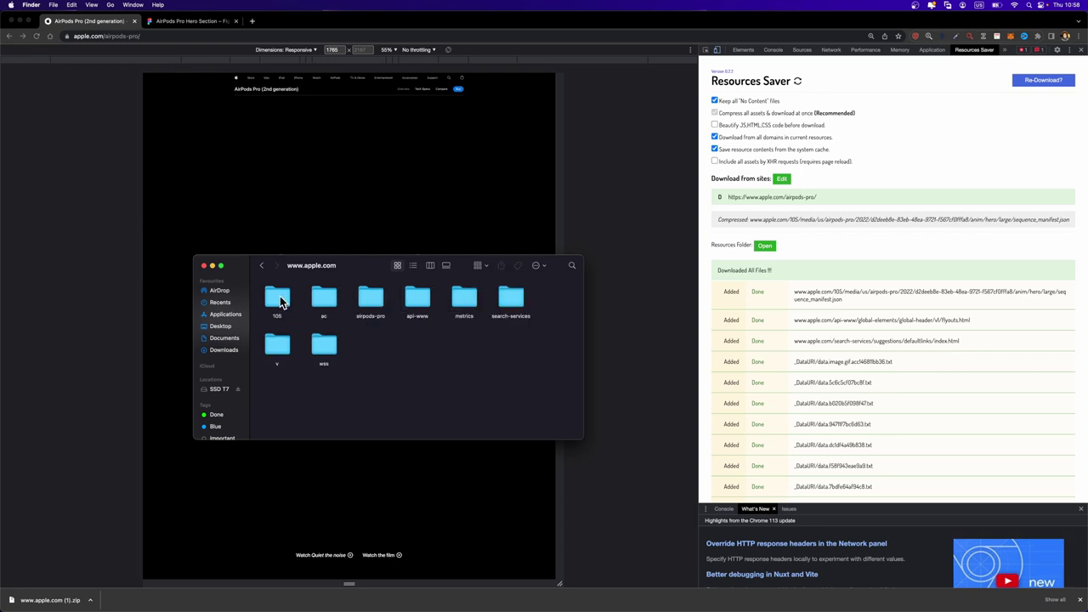
double_click(279, 299)
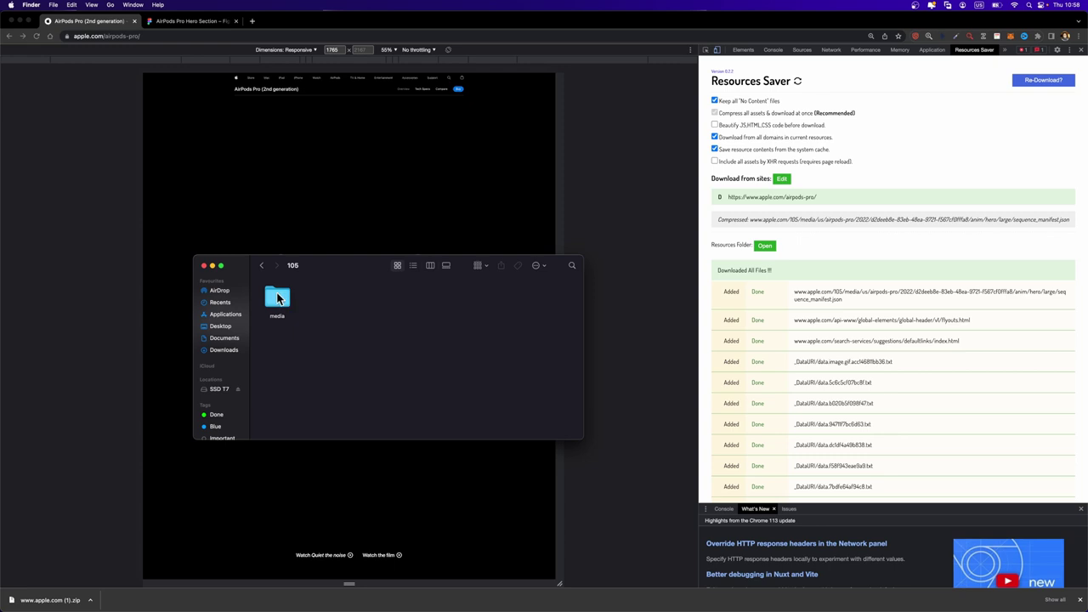
double_click(279, 300)
double_click(278, 298)
double_click(278, 298)
double_click(279, 299)
left_click(283, 300)
double_click(279, 299)
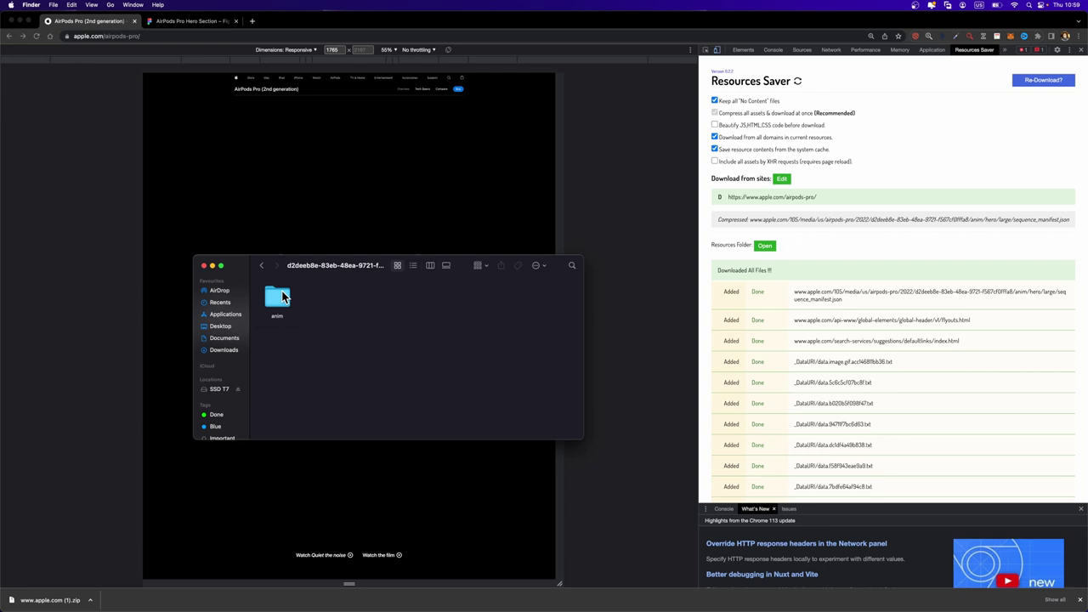
double_click(279, 299)
left_click(283, 298)
double_click(283, 298)
left_click(283, 298)
double_click(283, 297)
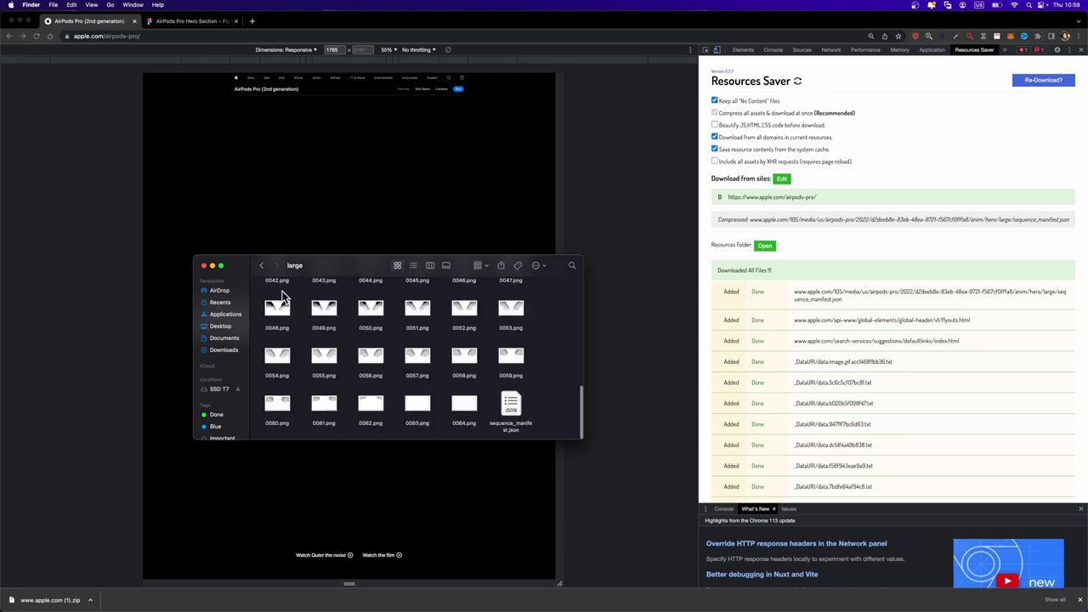
Step: Browse the PNG frames, then switch to the AirPods Pro Hero Section Figma file
scroll(287, 297, "up", 10)
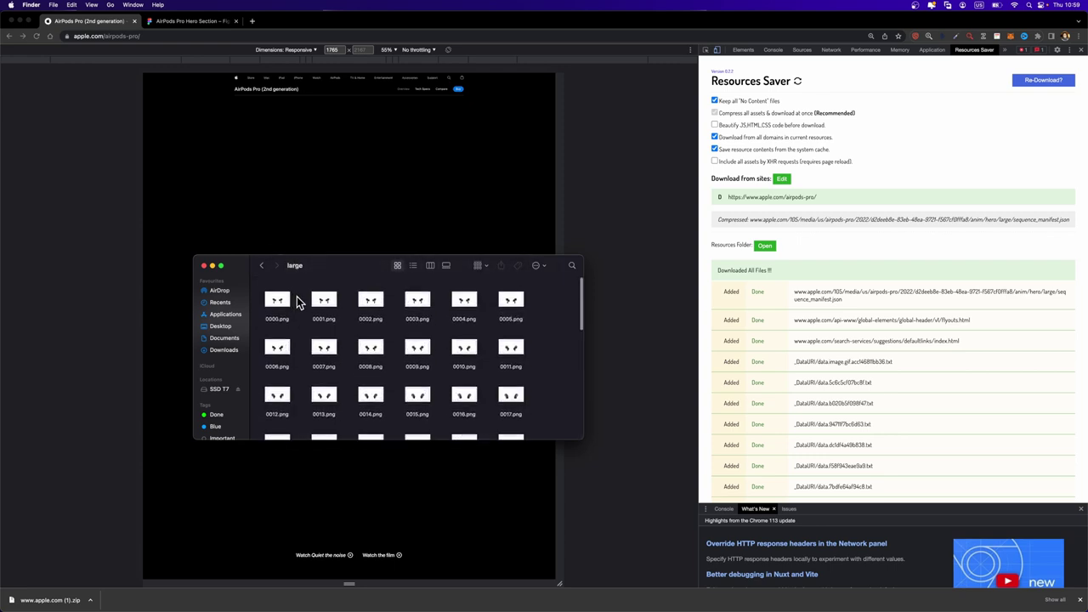
scroll(295, 313, "down", 10)
scroll(295, 313, "up", 4)
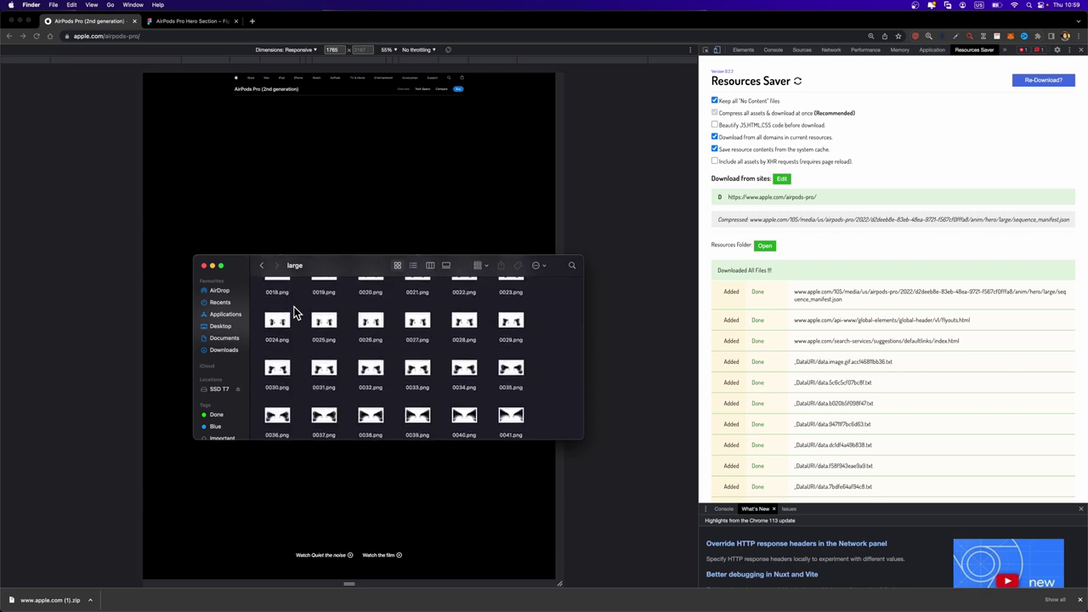
scroll(295, 313, "up", 3)
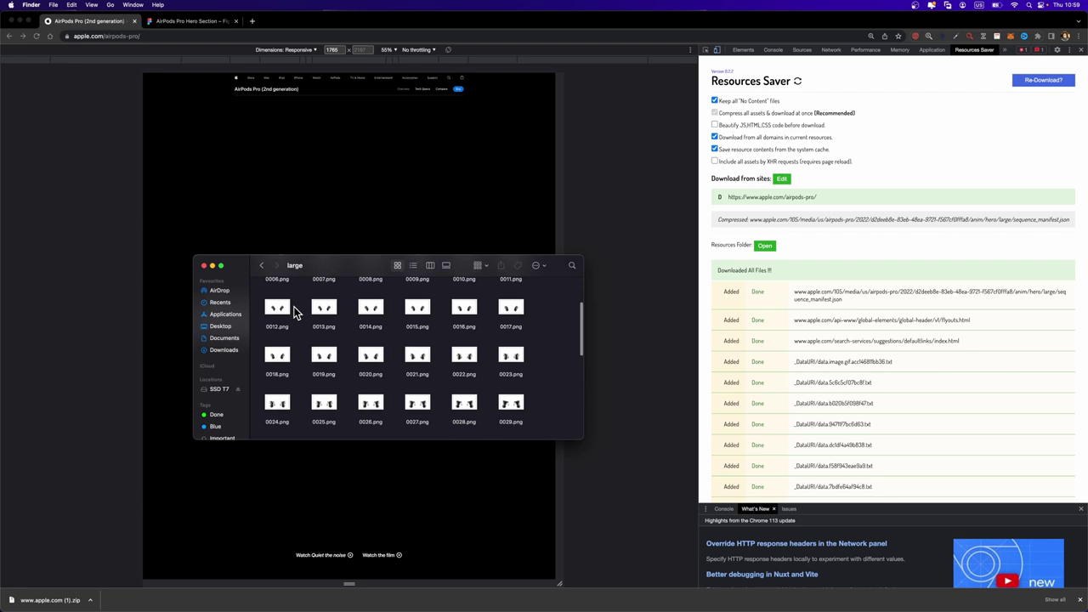
scroll(294, 309, "up", 1)
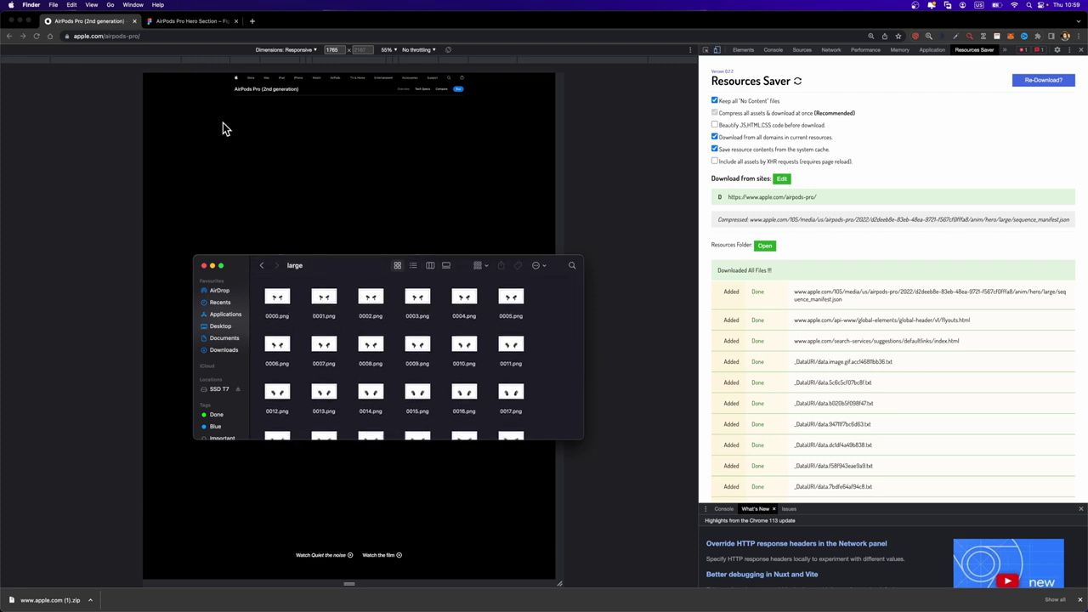
left_click(190, 22)
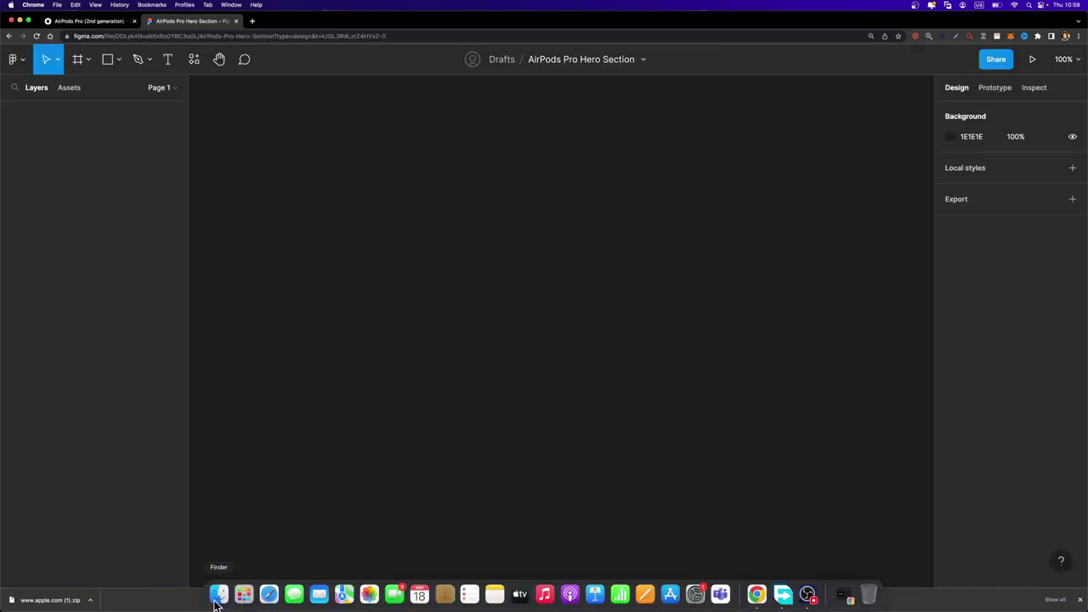
Step: Select every PNG in the large folder and drop them onto the Figma canvas
left_click(216, 599)
left_click_drag(252, 298, 518, 518)
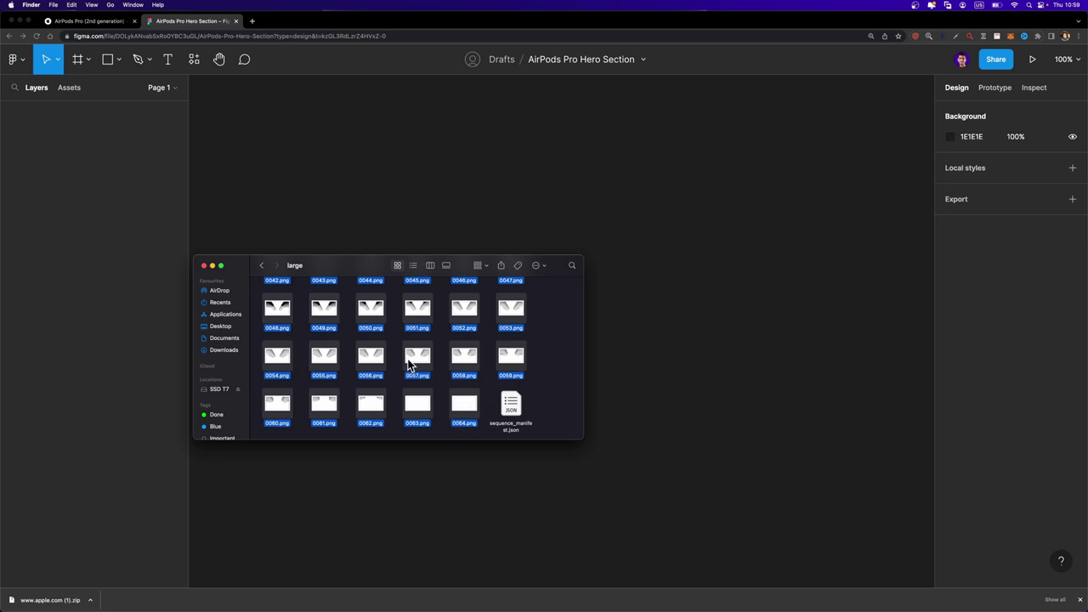
left_click_drag(408, 364, 724, 384)
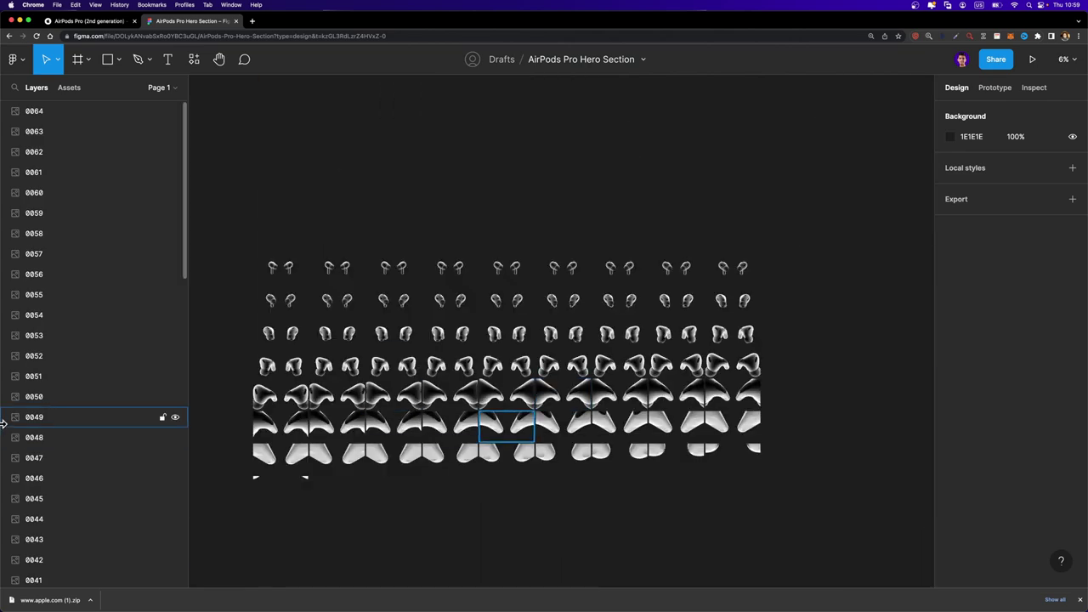
scroll(63, 435, "down", 10)
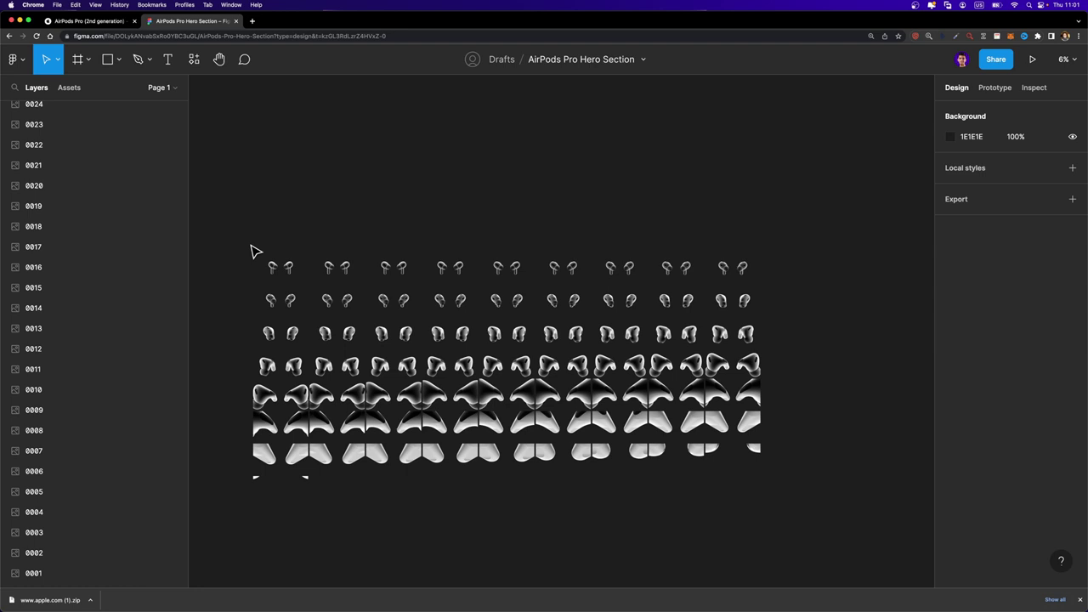
Step: Marquee-select the imported frames and combine them into component set Component 1 with 65 variants
left_click_drag(245, 215, 845, 532)
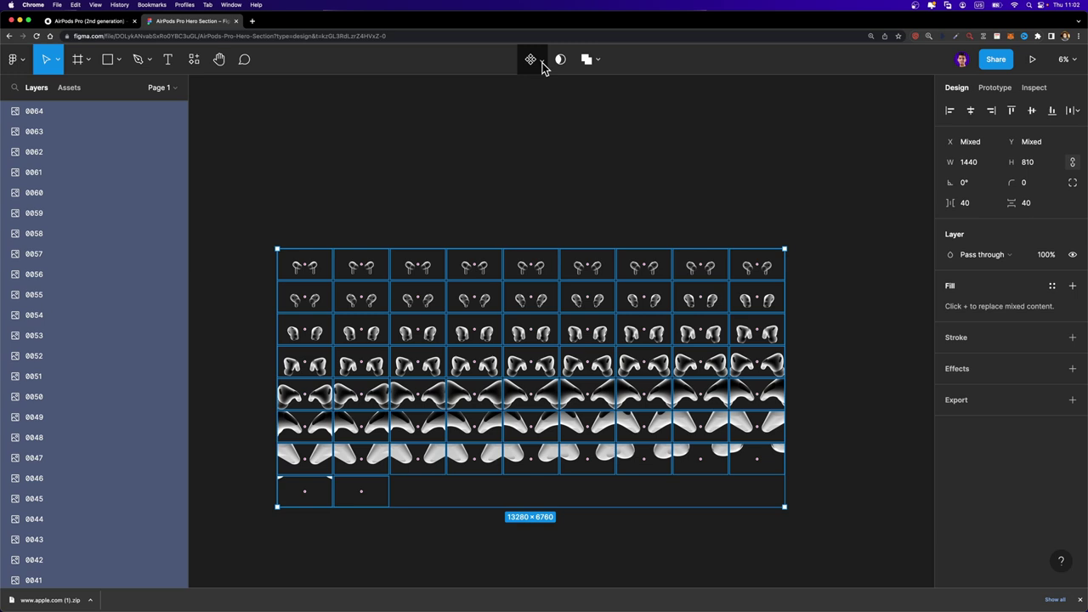
left_click(544, 61)
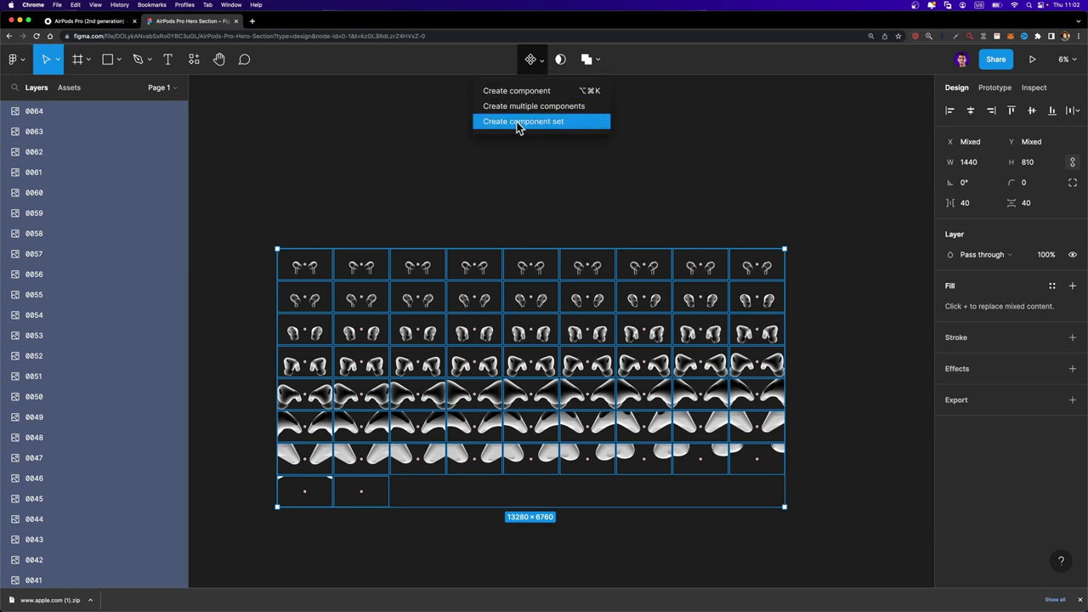
left_click(566, 127)
left_click(13, 113)
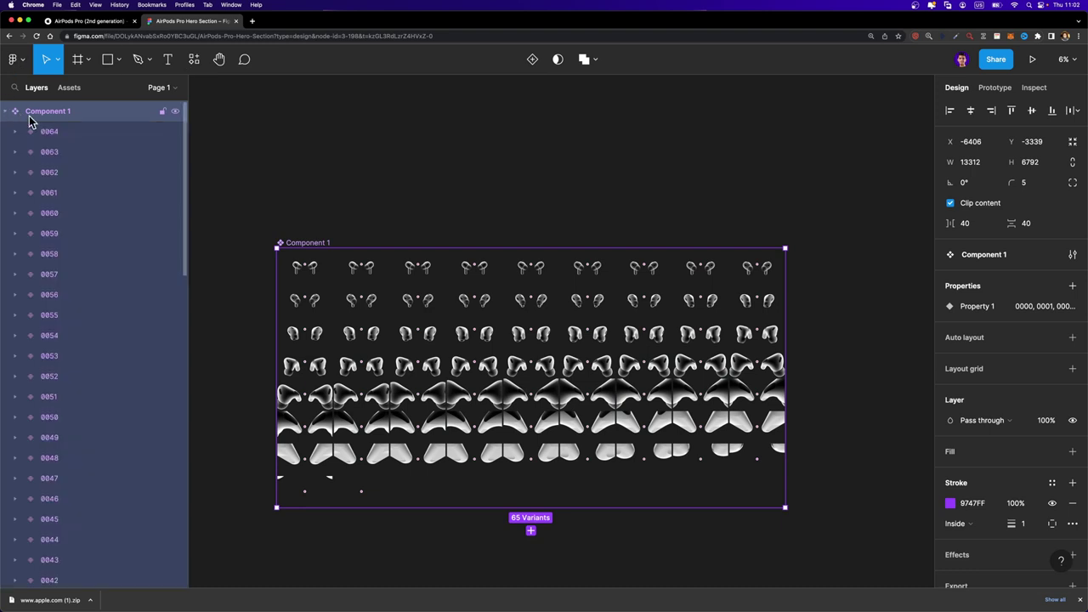
scroll(80, 157, "down", 5)
scroll(79, 153, "up", 5)
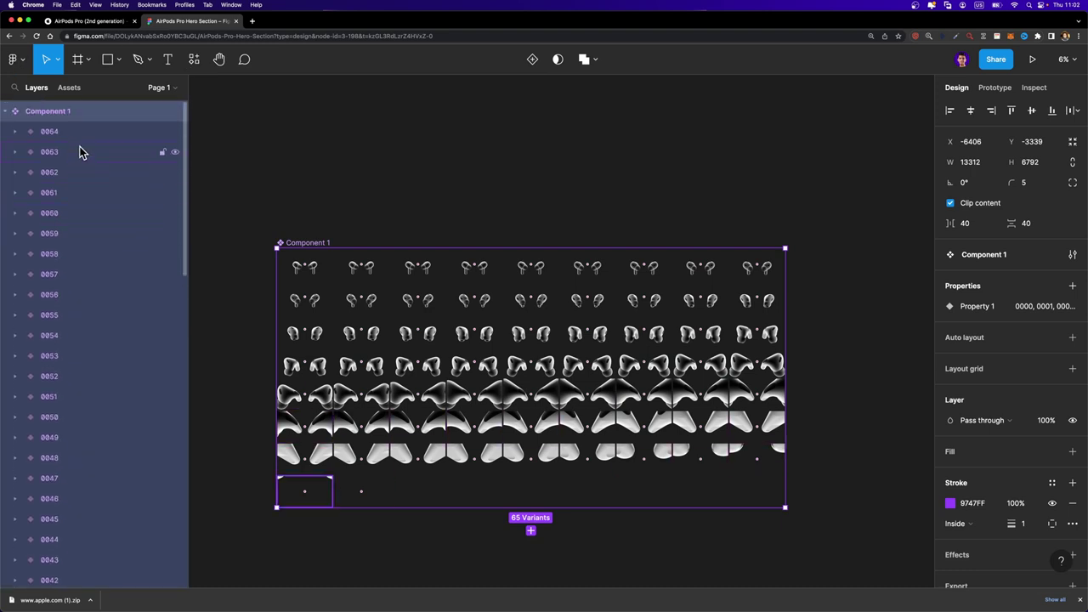
Step: Rename Component 1 to 'AirPod' and select variant 0000
scroll(63, 180, "down", 10)
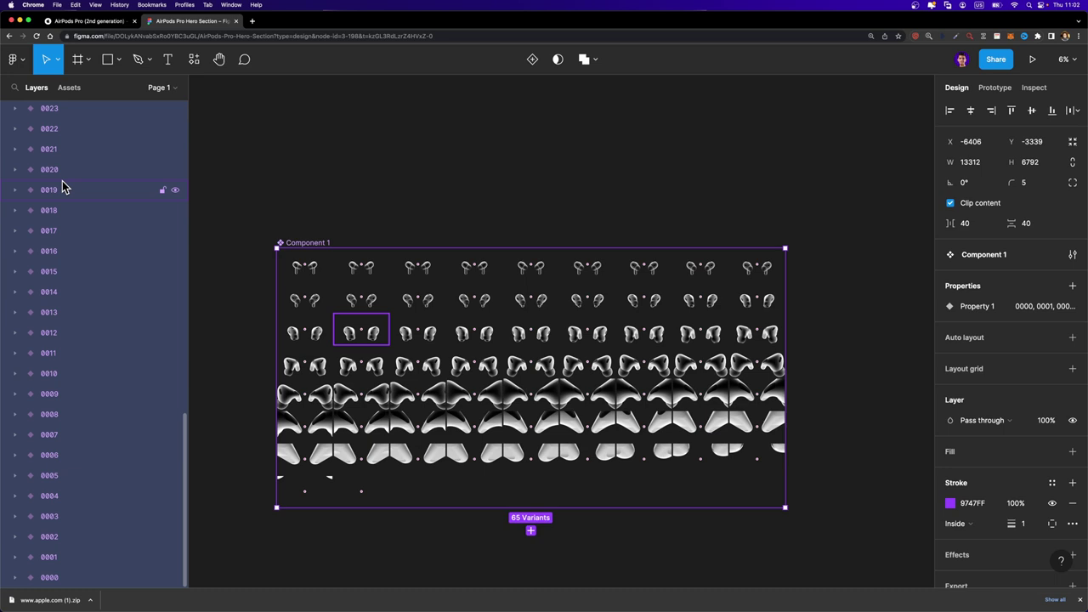
scroll(65, 183, "up", 15)
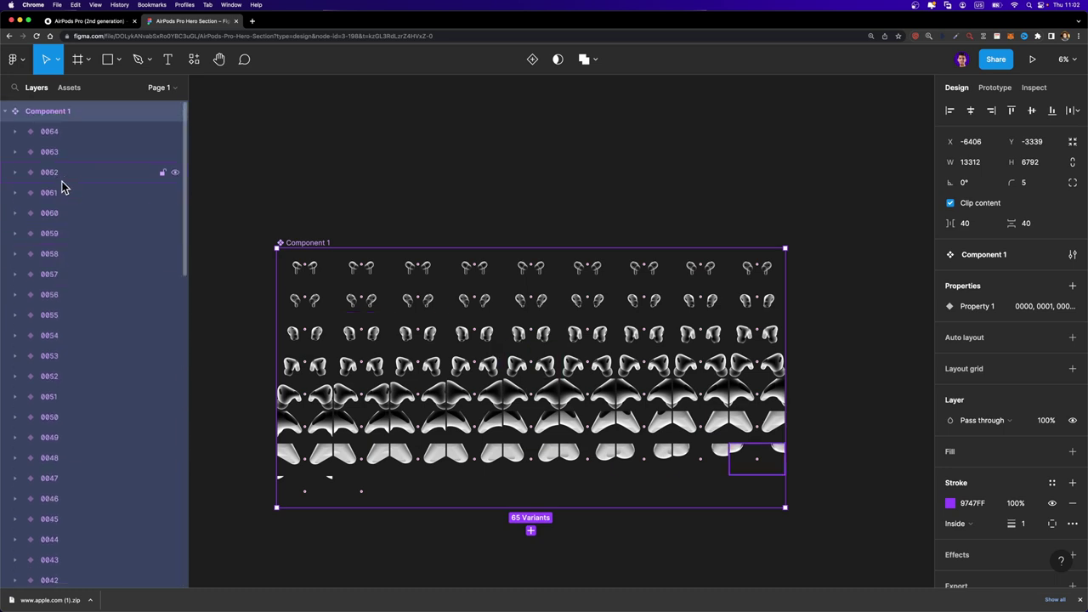
double_click(73, 111)
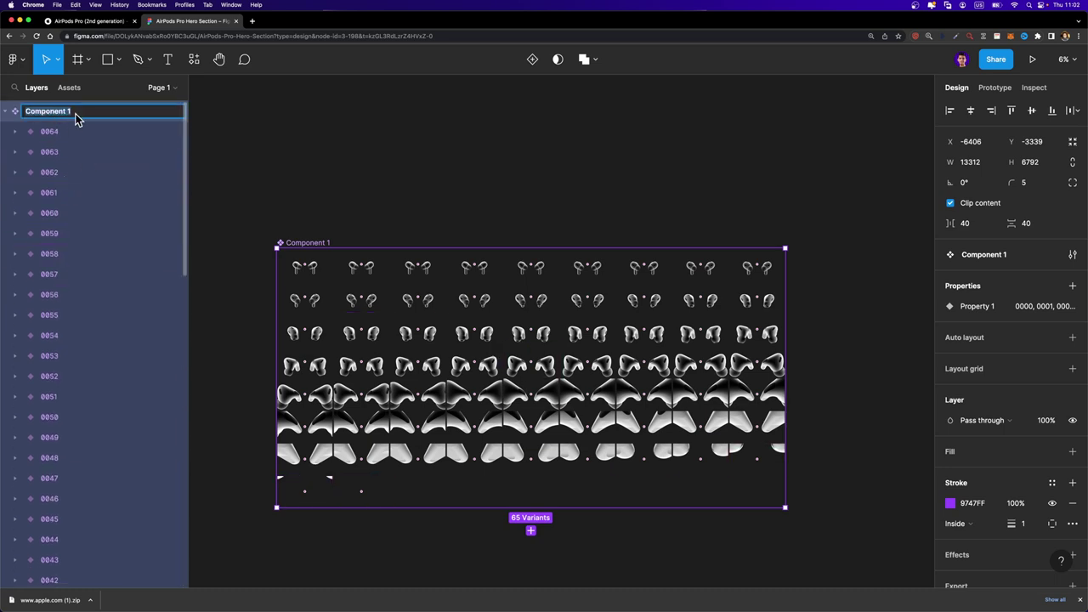
type("AirPod")
left_click(304, 268)
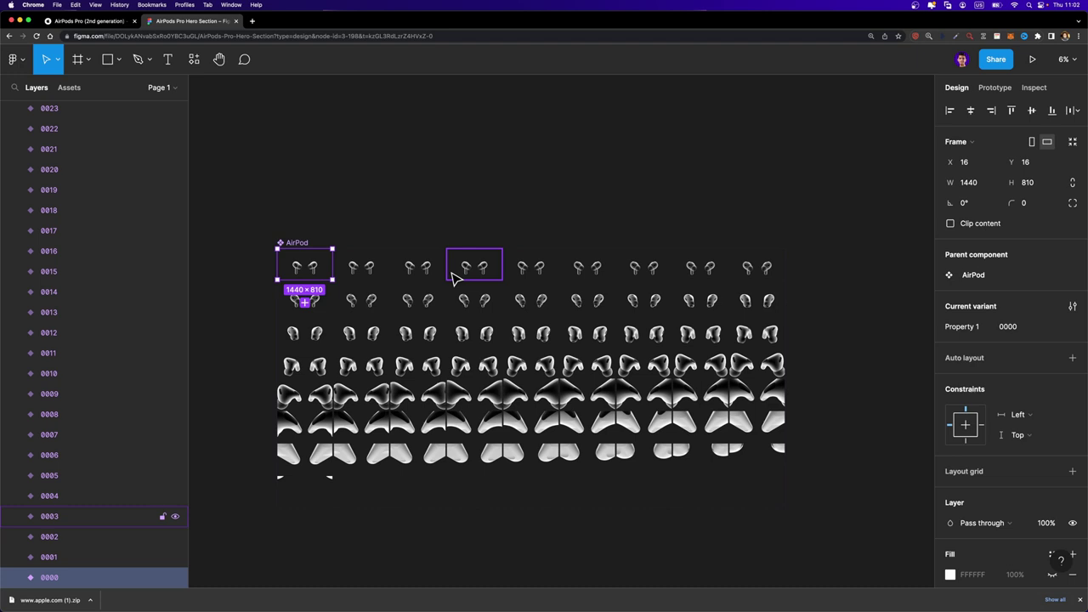
scroll(298, 296, "up", 2)
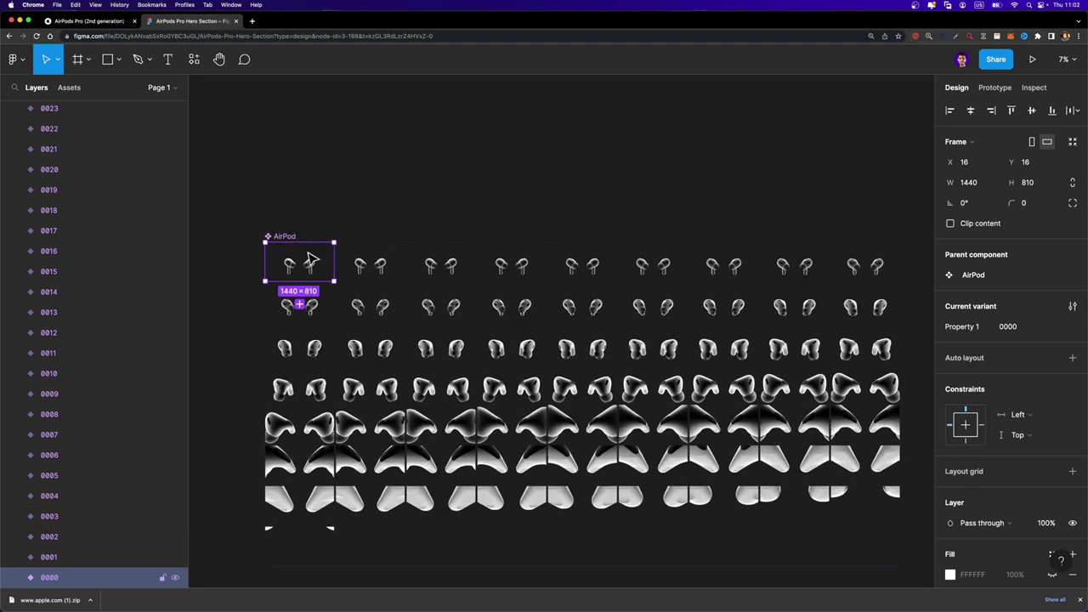
Step: Link variant 0000 to 0001 with an After delay trigger of 20ms and Instant animation
left_click(997, 89)
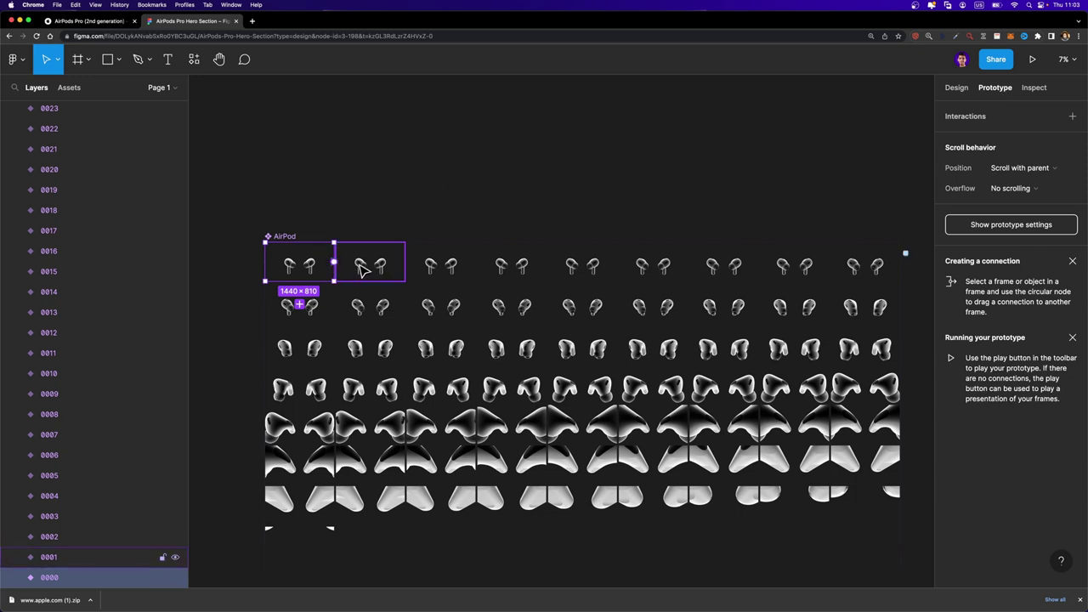
left_click_drag(334, 262, 361, 268)
left_click(826, 166)
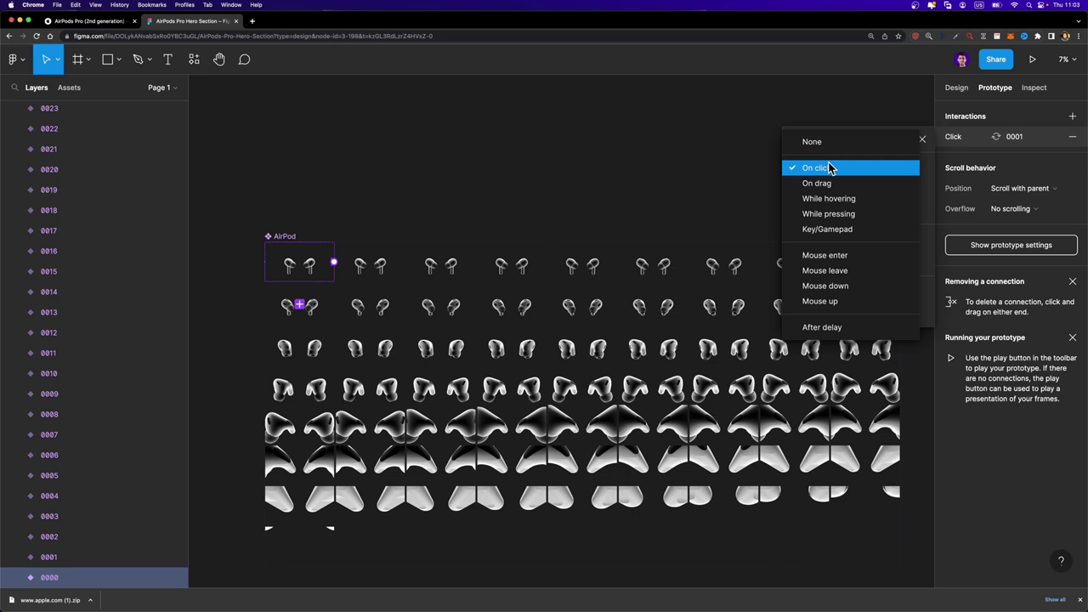
left_click(835, 329)
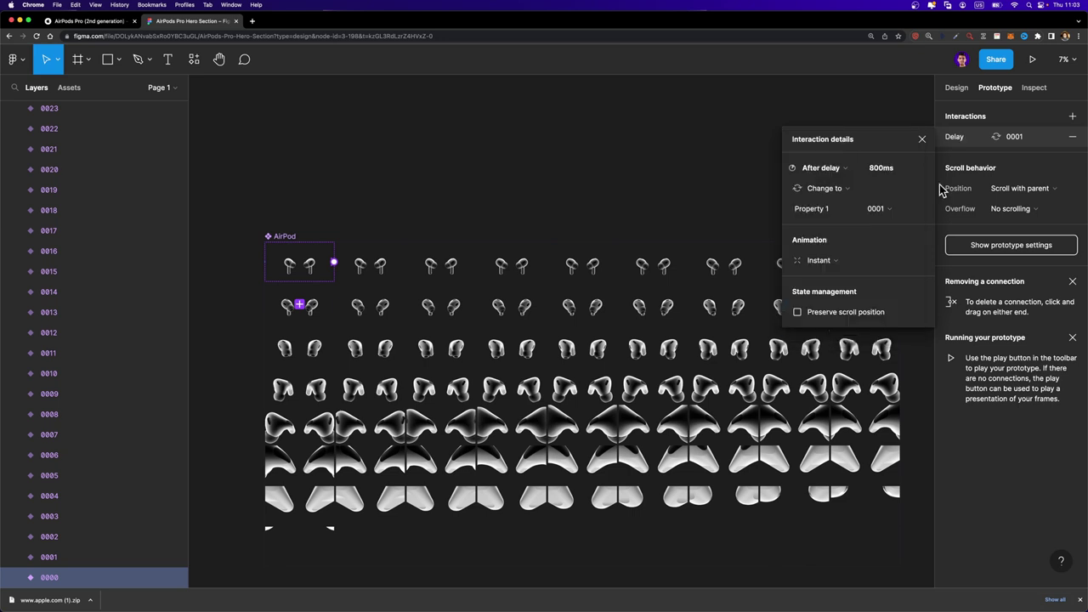
left_click(878, 170)
type("20")
key("Return")
left_click(821, 262)
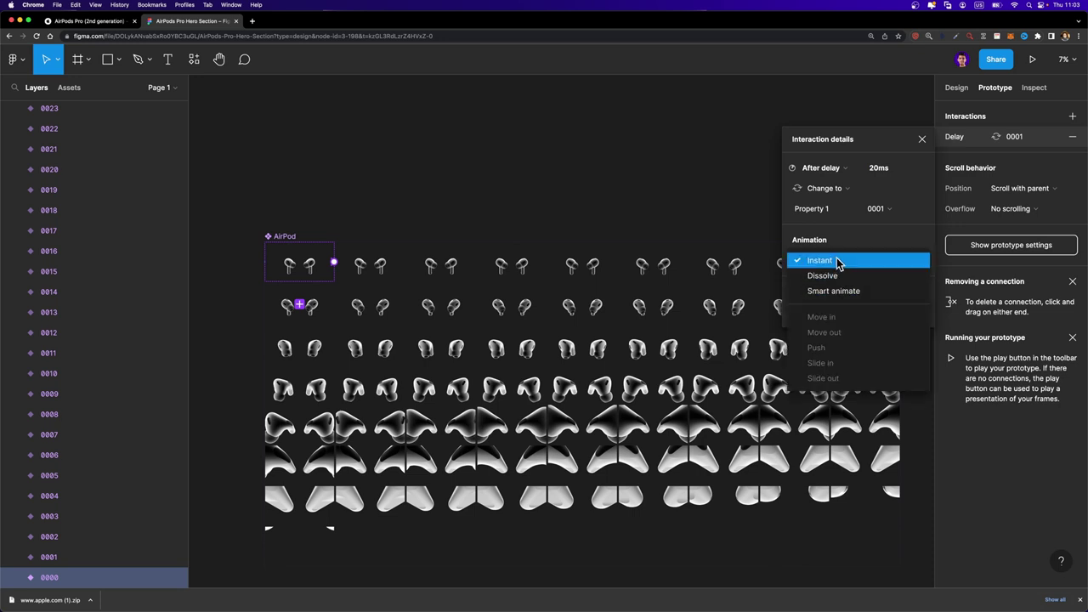
left_click(837, 261)
left_click(370, 270)
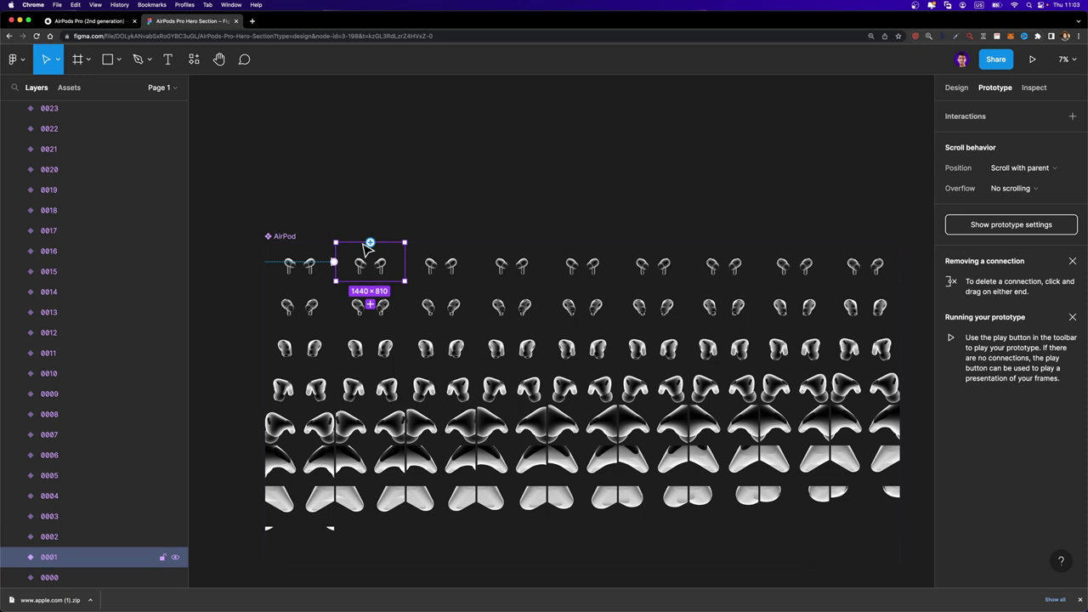
Step: Click through variants 0002, 0003, 0001 and 0000 to review the interaction
scroll(371, 269, "up", 3)
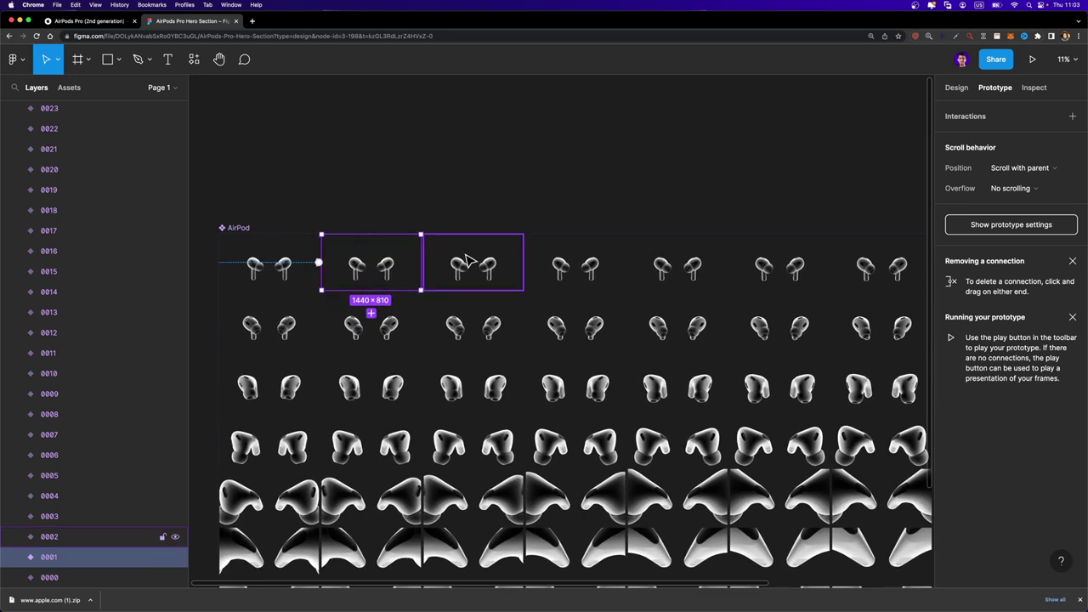
left_click(460, 266)
left_click(575, 262)
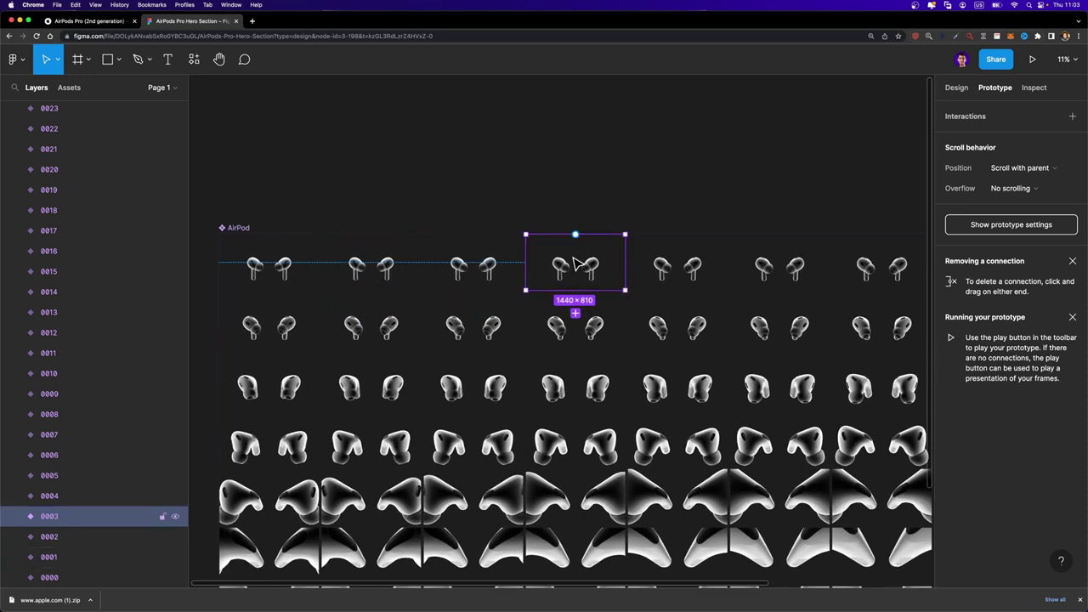
left_click(374, 268)
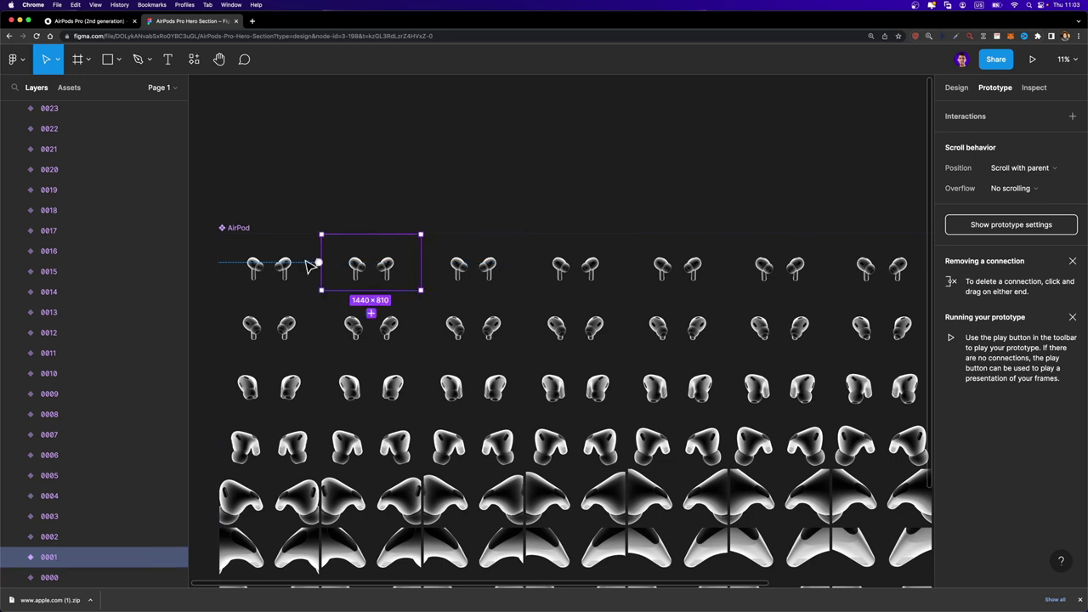
left_click(293, 264)
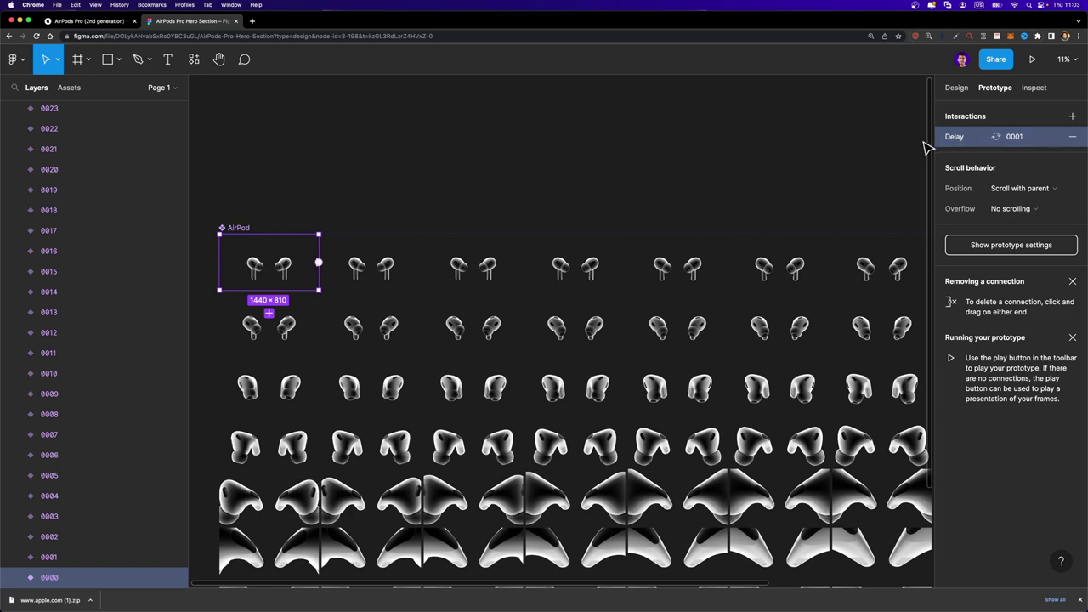
Step: Select frames 0001 through 0063 in Layers and paste the delay interaction onto them
scroll(438, 255, "down", 5)
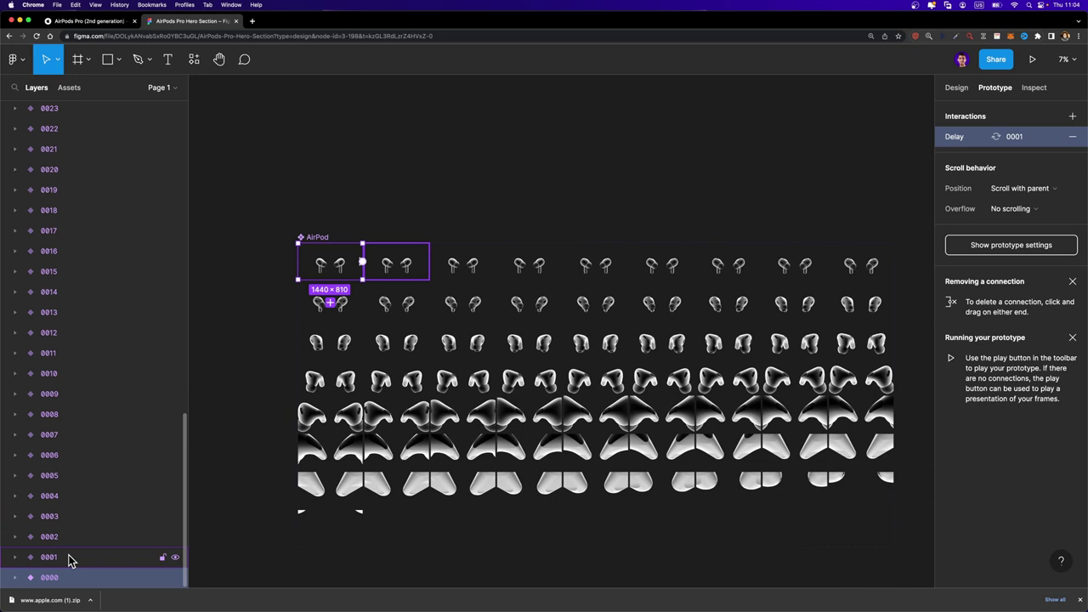
left_click(70, 560)
scroll(85, 417, "up", 10)
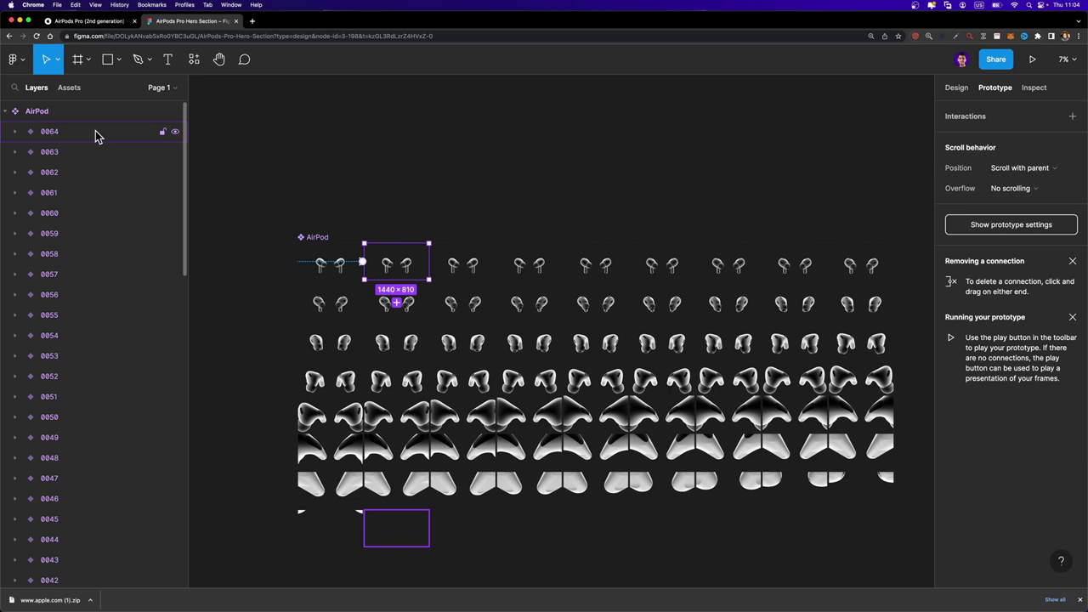
left_click(75, 163, "shift")
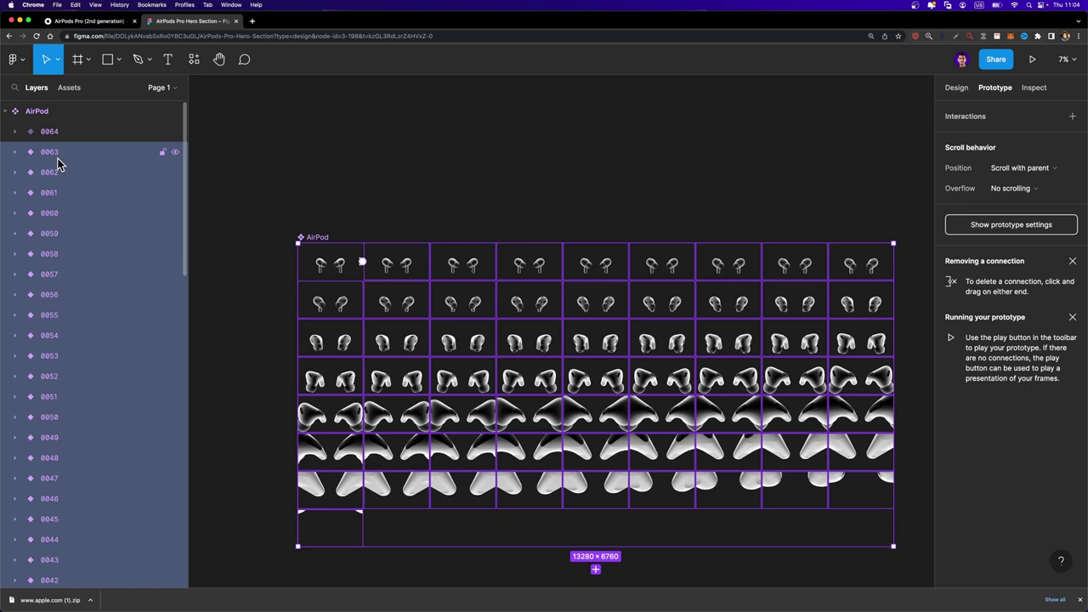
key("super+alt+v")
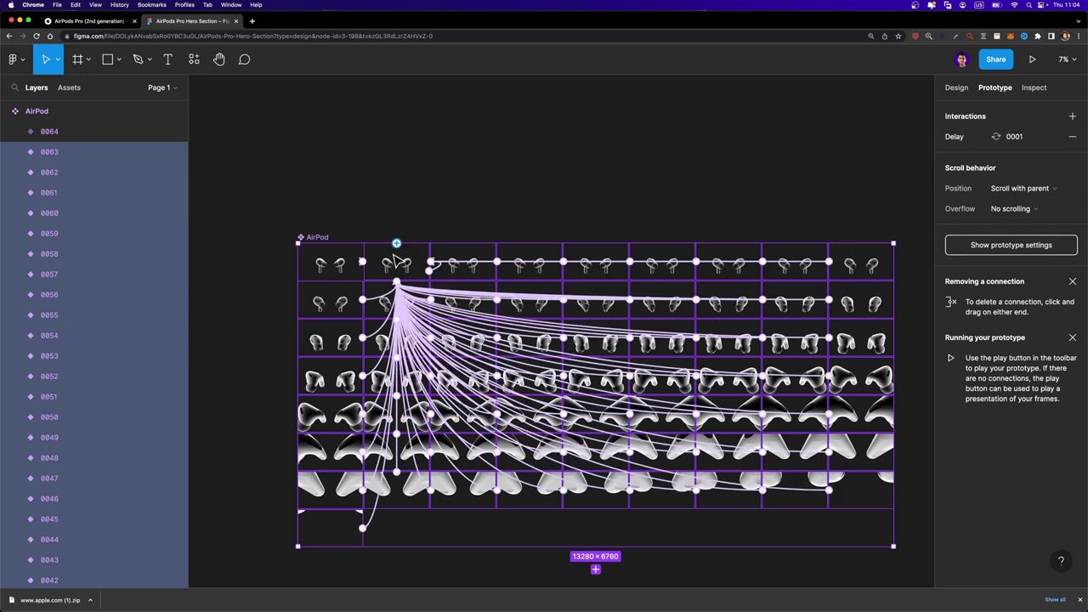
scroll(128, 306, "down", 10)
scroll(122, 306, "down", 5)
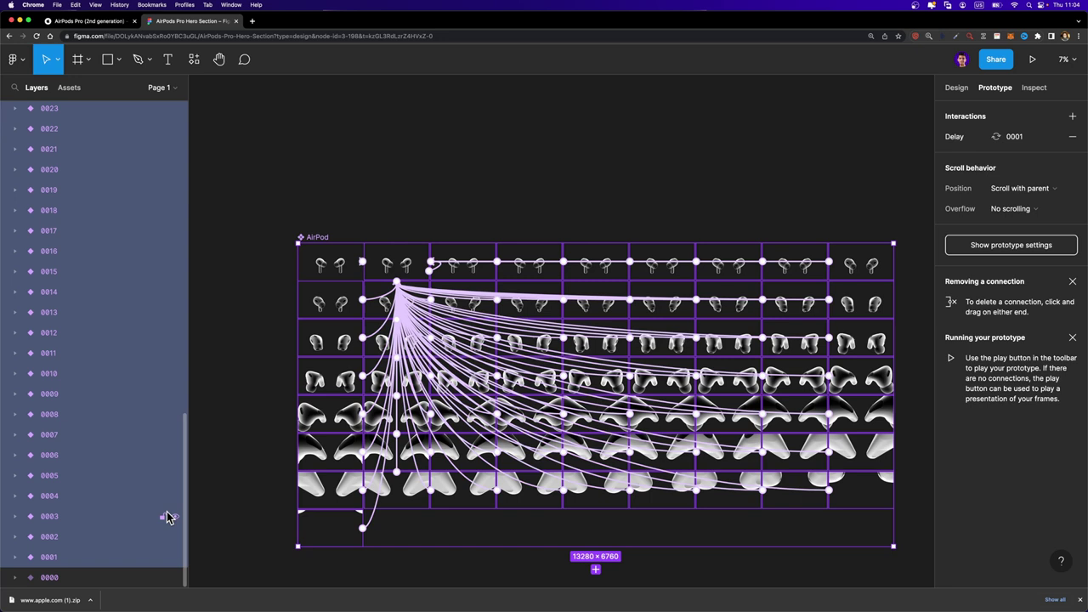
scroll(389, 244, "up", 3)
Step: Retarget 0001's delay interaction to variant 0002 and 0002's to variant 0003
left_click(400, 284)
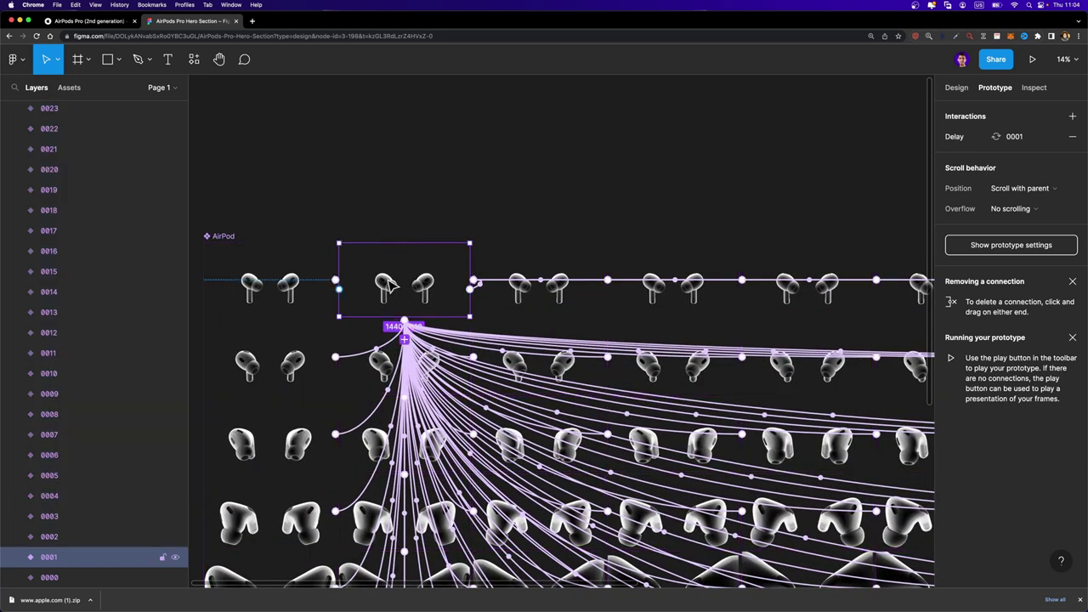
left_click(1020, 142)
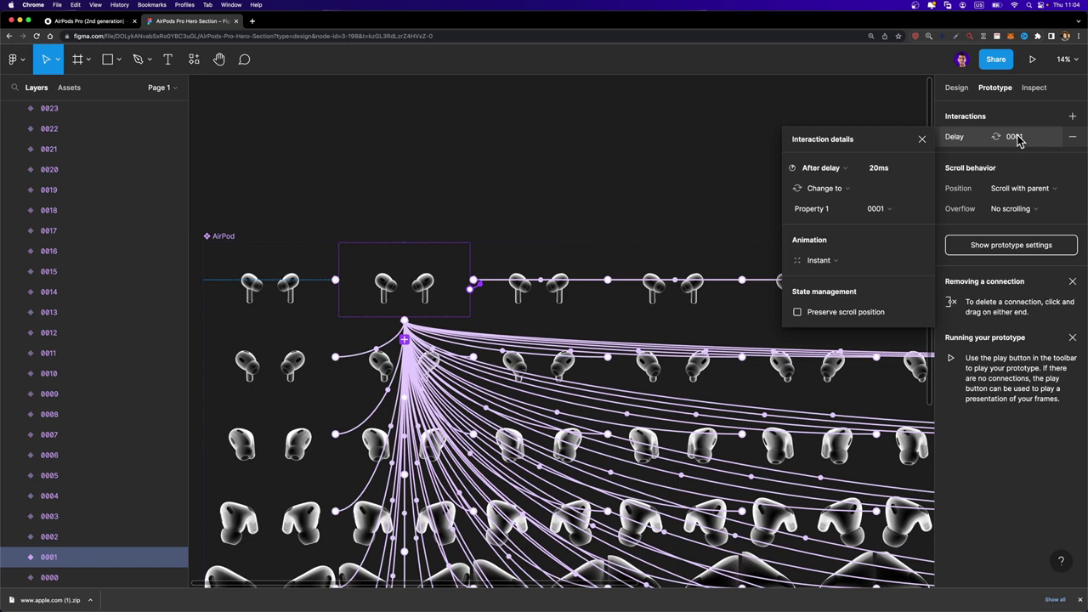
left_click(895, 214)
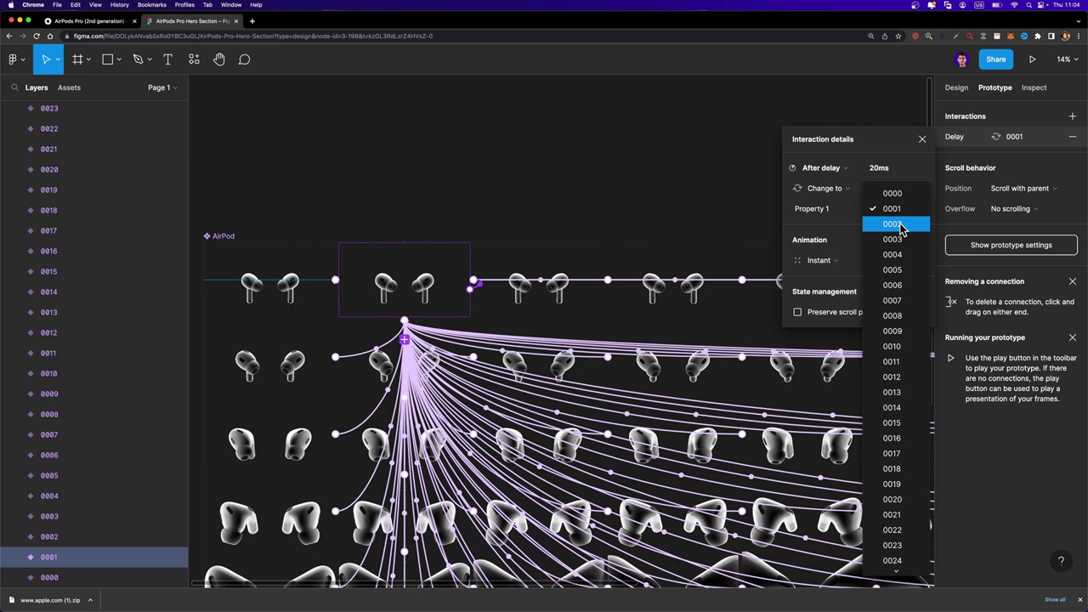
left_click(900, 226)
key("Escape")
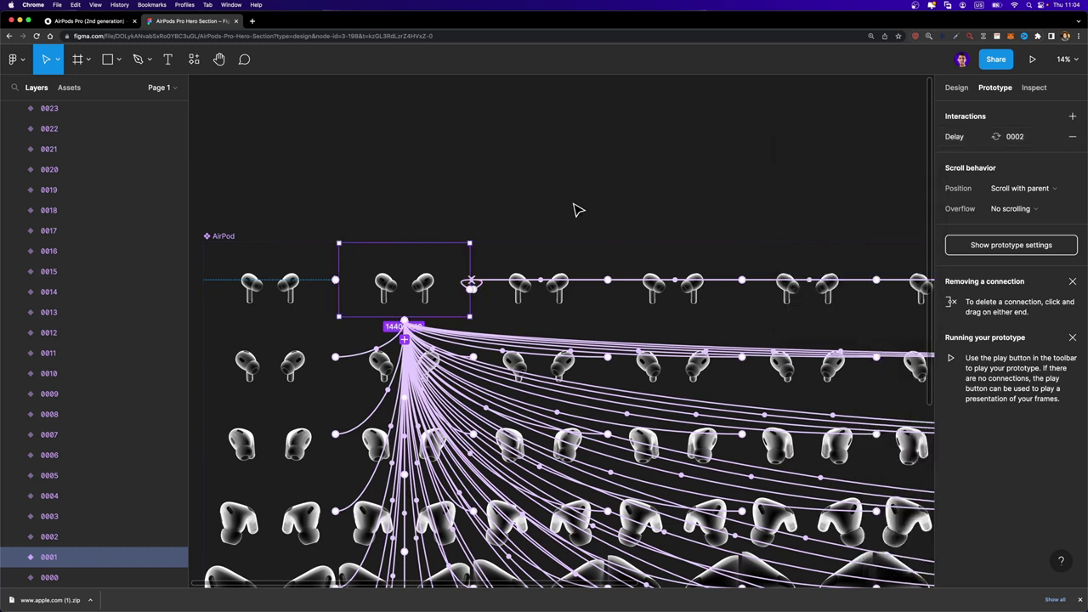
left_click(548, 272)
left_click(1021, 136)
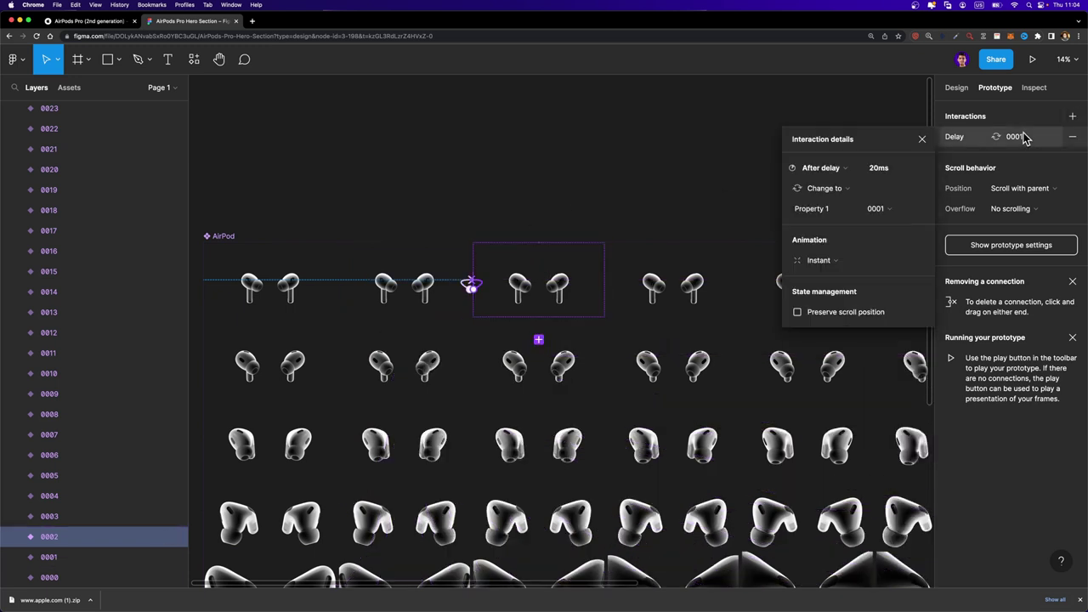
left_click(884, 211)
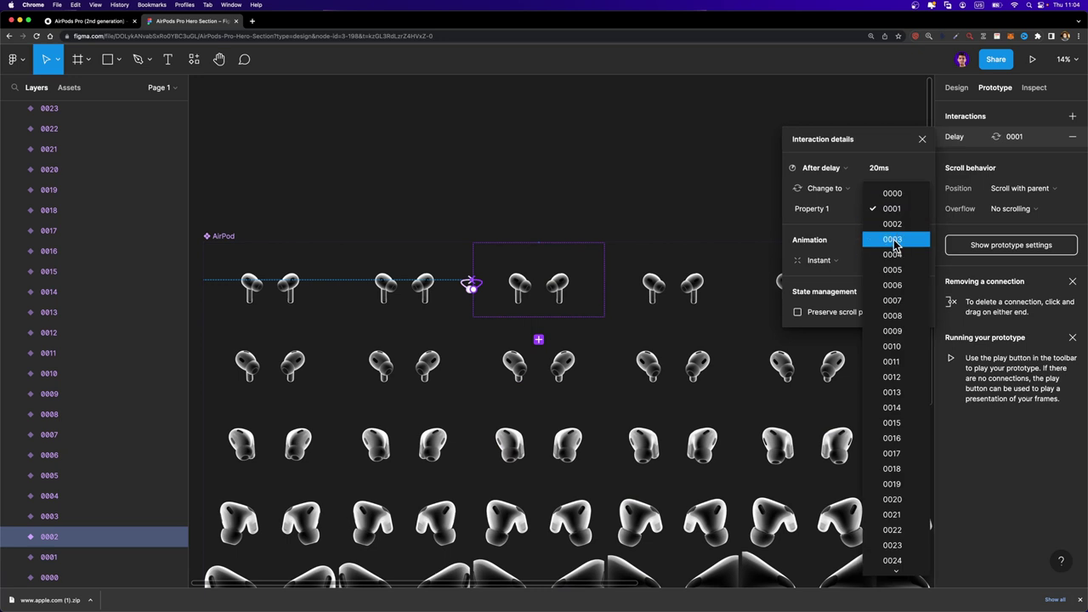
left_click(894, 240)
Step: Point 0003's delay interaction at variant 0004
left_click(661, 275)
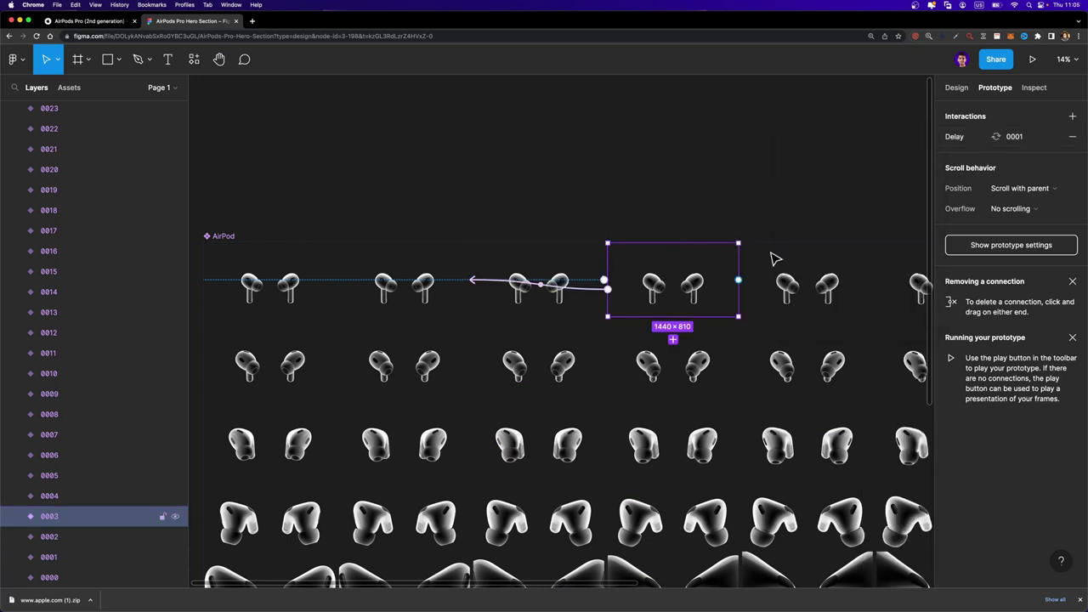
left_click(1001, 142)
left_click(887, 211)
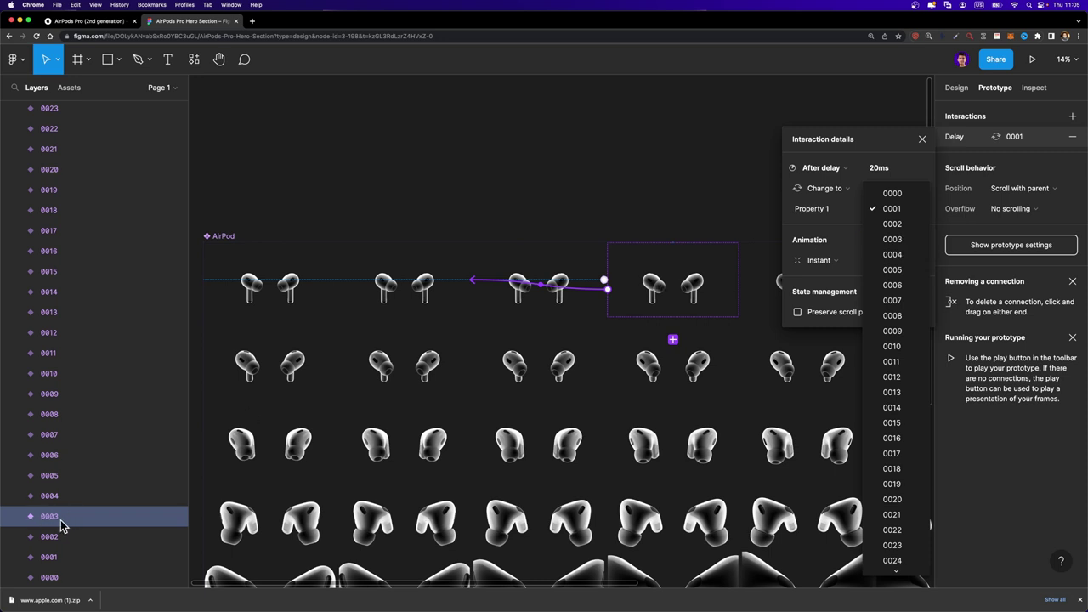
left_click(689, 301)
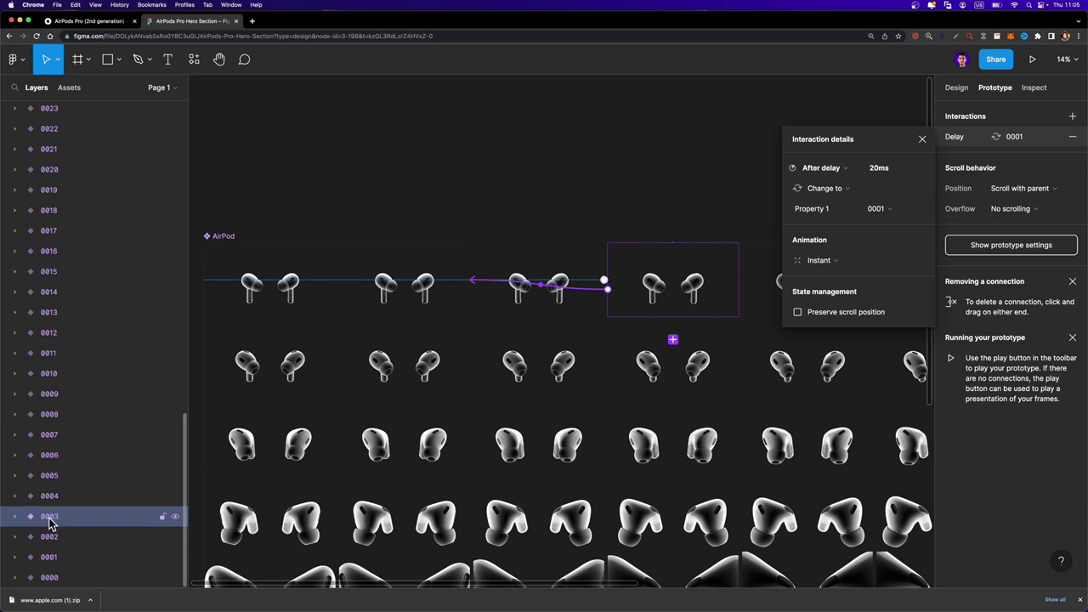
left_click(882, 208)
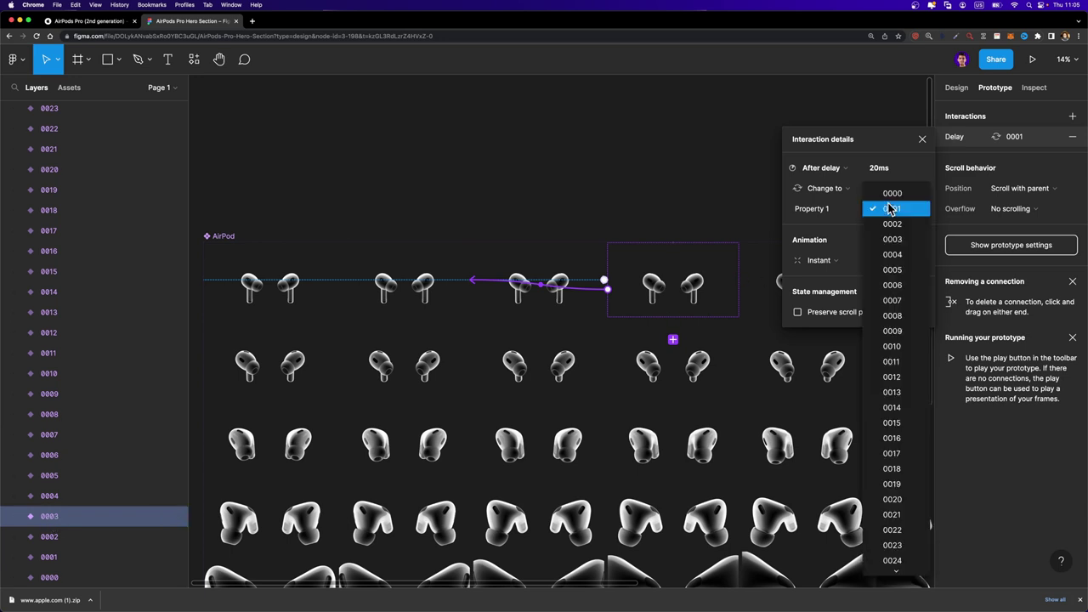
left_click(901, 257)
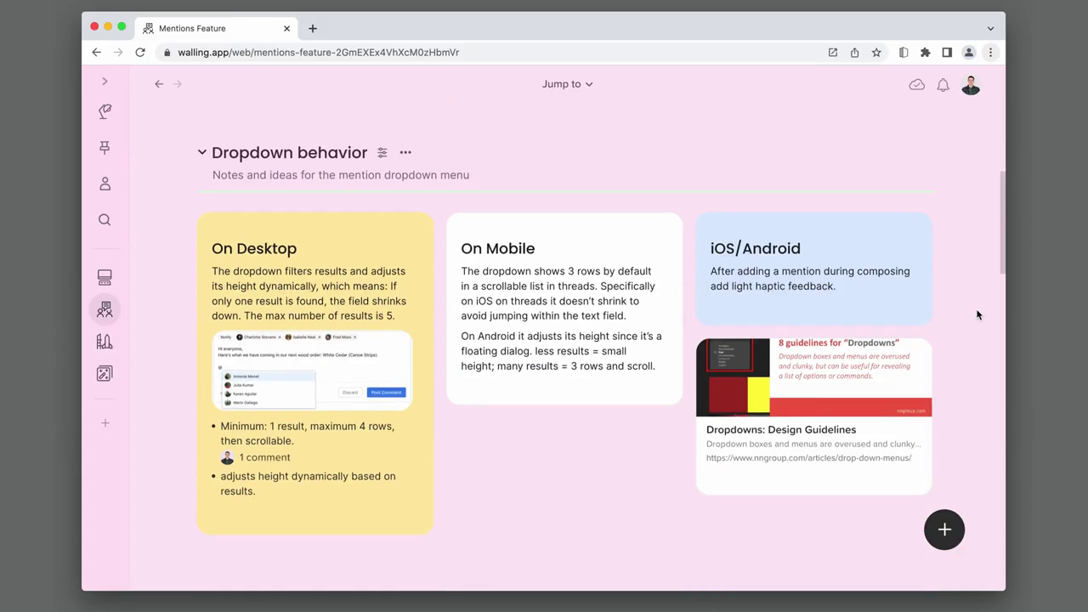
Step: Scroll down the BrewCrew Landing Page and title a new brick 'Goals'
scroll(978, 315, "down", 10)
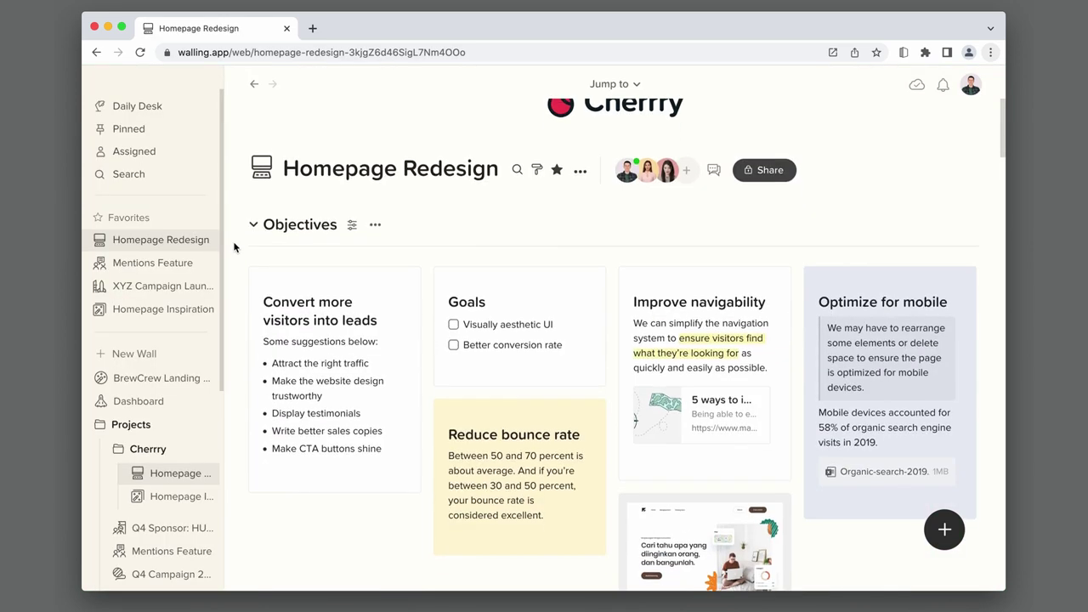
scroll(235, 246, "down", 3)
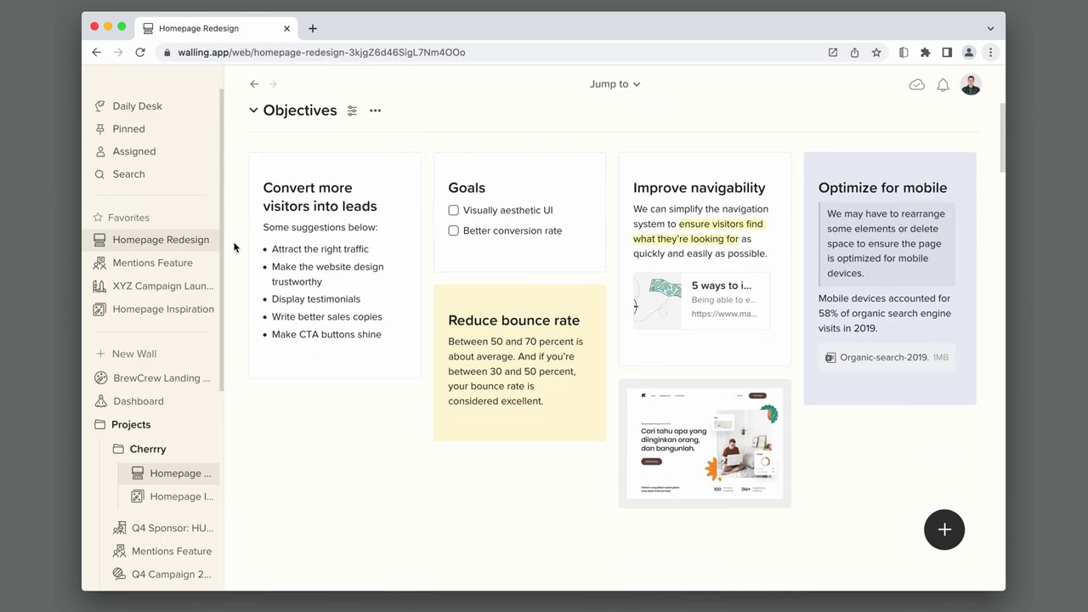
scroll(235, 247, "down", 15)
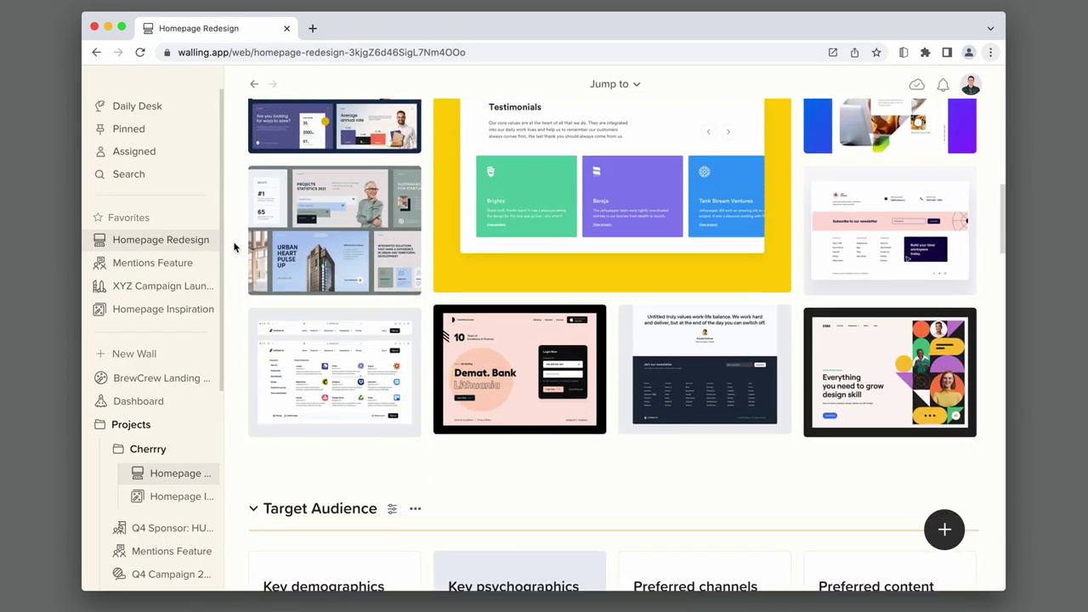
scroll(235, 247, "down", 3)
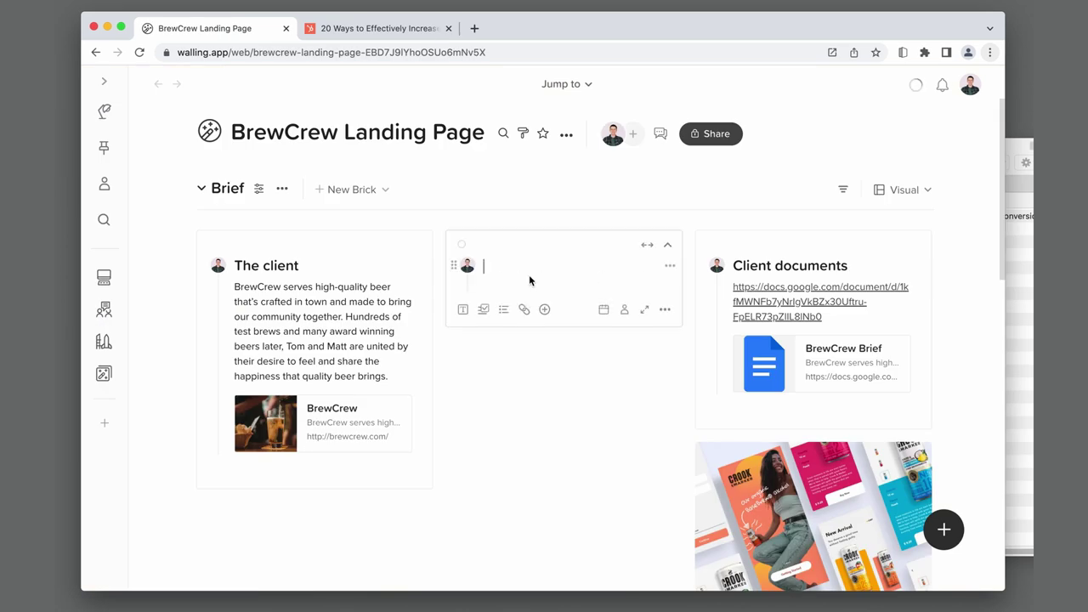
type("Goals")
key("Return")
Step: Add checklist goal 'Visually aesthetic UI', attach conversion-rate-stats-2022.xls, and move the blog link brick below
type("[] Visual")
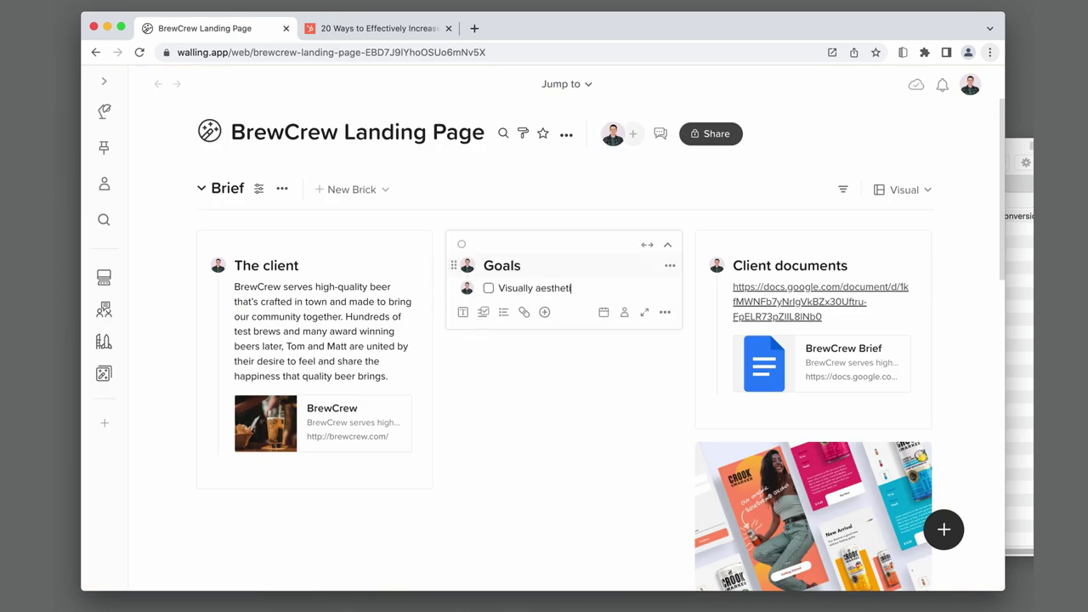
type("ly aesthetic UI")
key("Return")
type("Improve conversion rate")
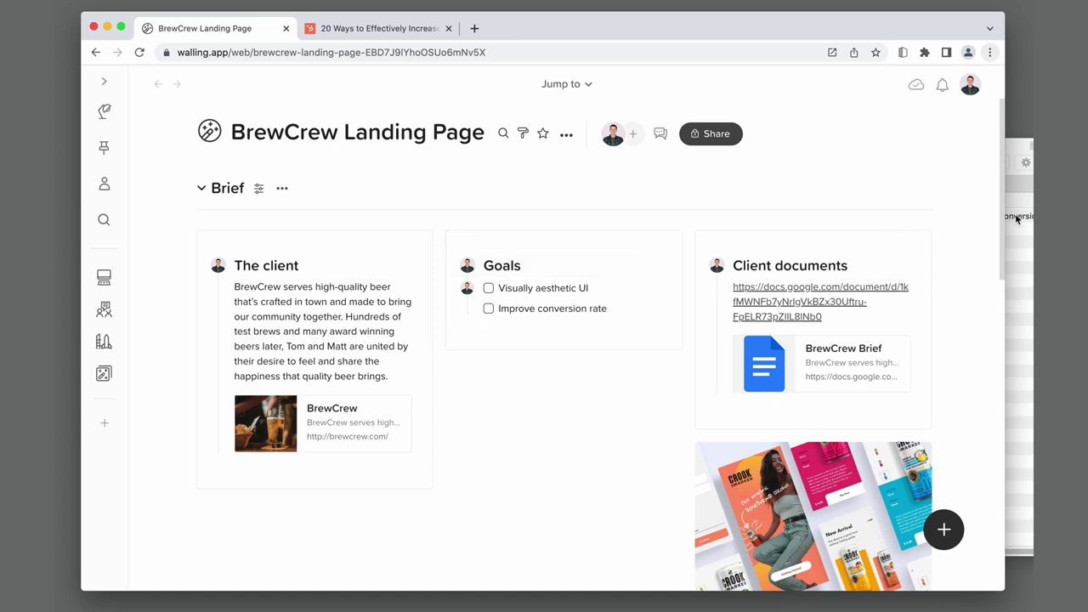
left_click_drag(1019, 216, 570, 320)
left_click_drag(313, 399, 561, 297)
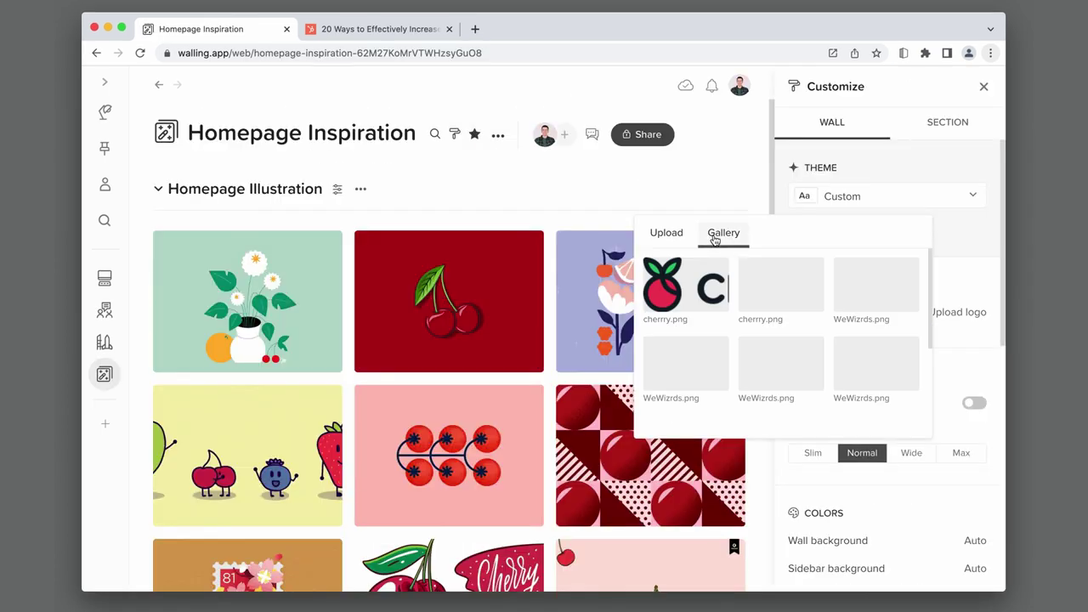
Step: Set the Cherrry image as the wall logo, large and centred
left_click(670, 287)
left_click(956, 340)
left_click(842, 369)
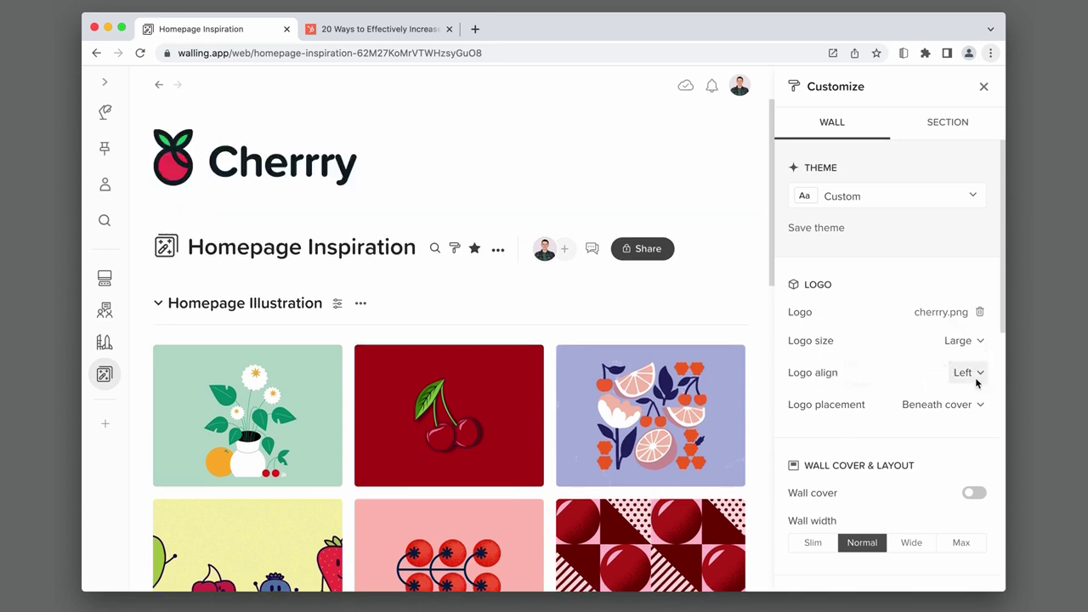
left_click(968, 372)
left_click(859, 394)
Step: Turn on the wall cover image and set a cream wall background and light green sidebar
scroll(896, 379, "down", 2)
left_click(976, 367)
scroll(940, 369, "down", 4)
left_click(969, 372)
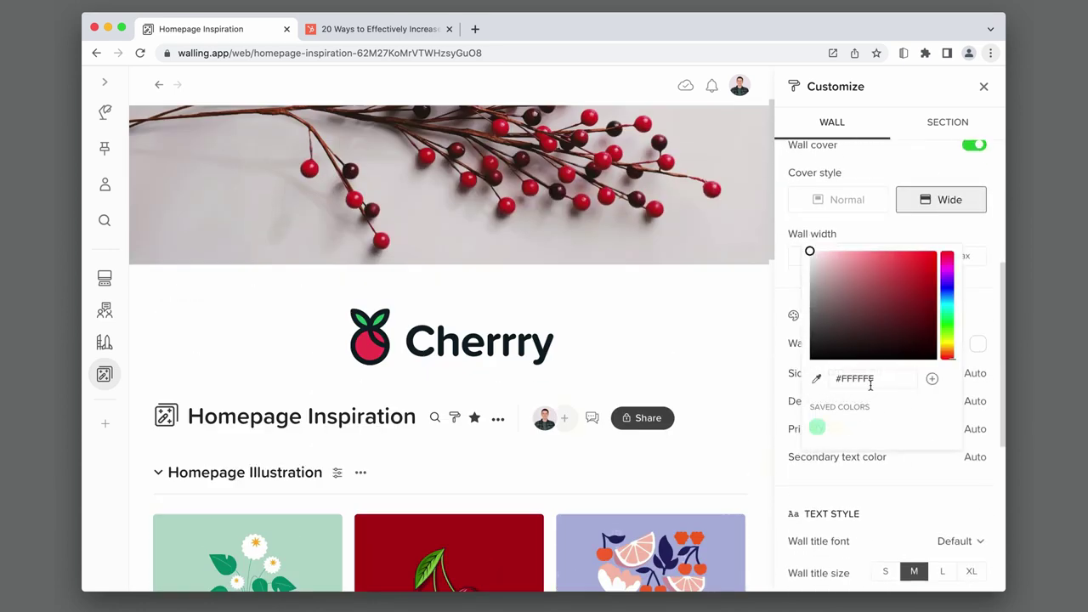
left_click(836, 428)
left_click(957, 376)
left_click(816, 457)
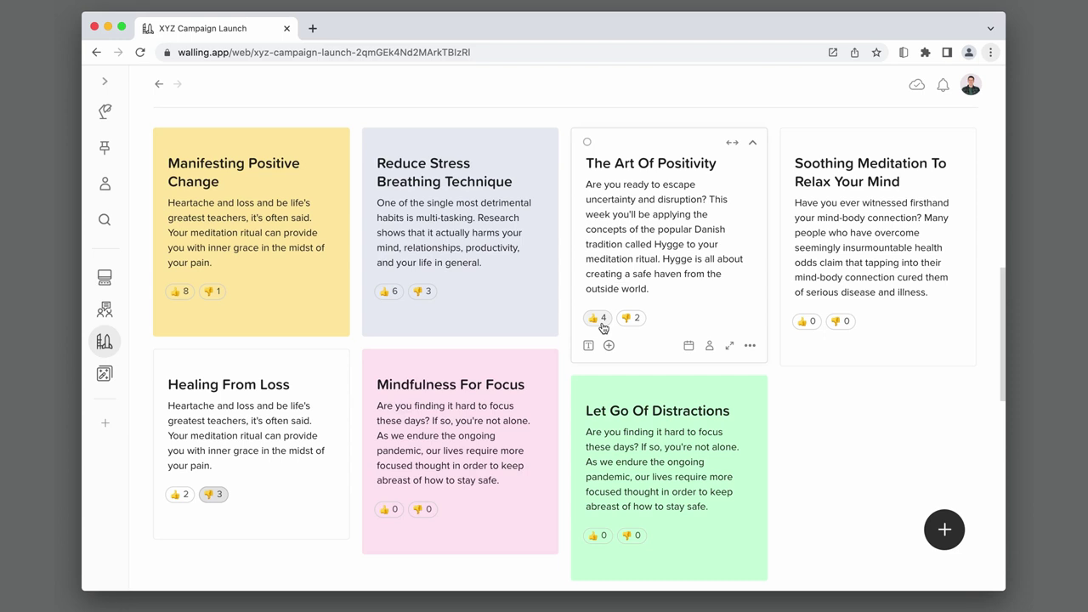
Step: Comment 'I think this episode can have a good impact' on The Art Of Positivity card, mentioning two teammates
left_click(755, 186)
left_click(778, 165)
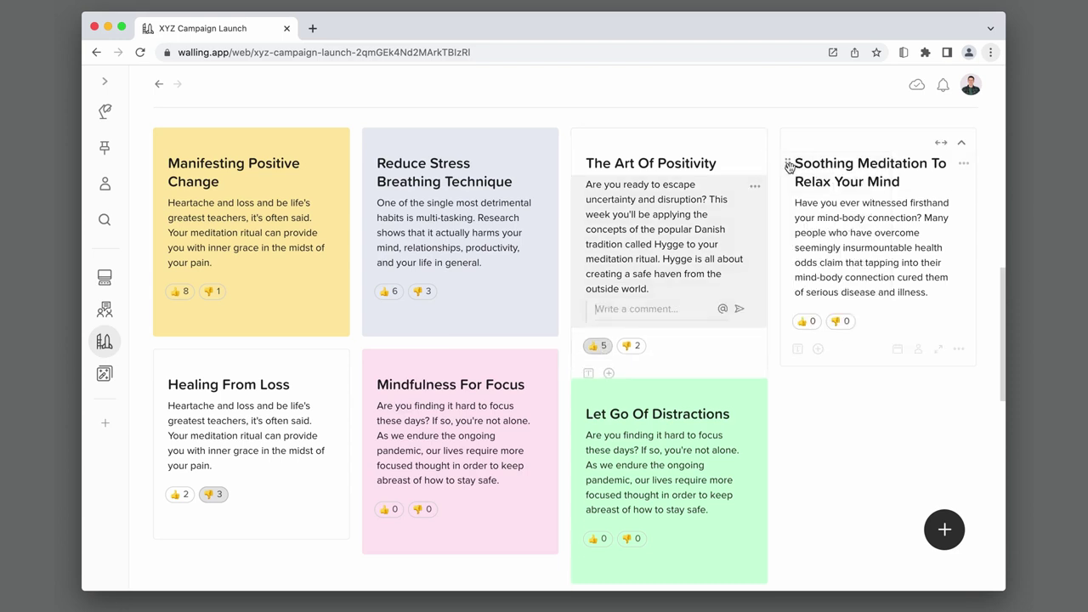
type("@")
left_click(636, 360)
type("@")
left_click(737, 389)
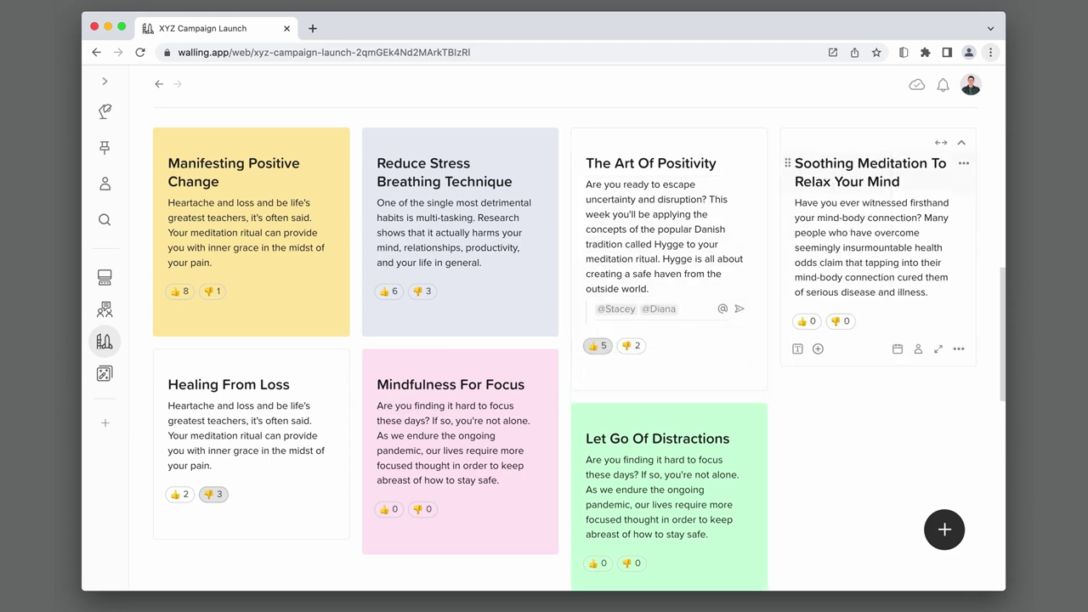
type("I think this epi")
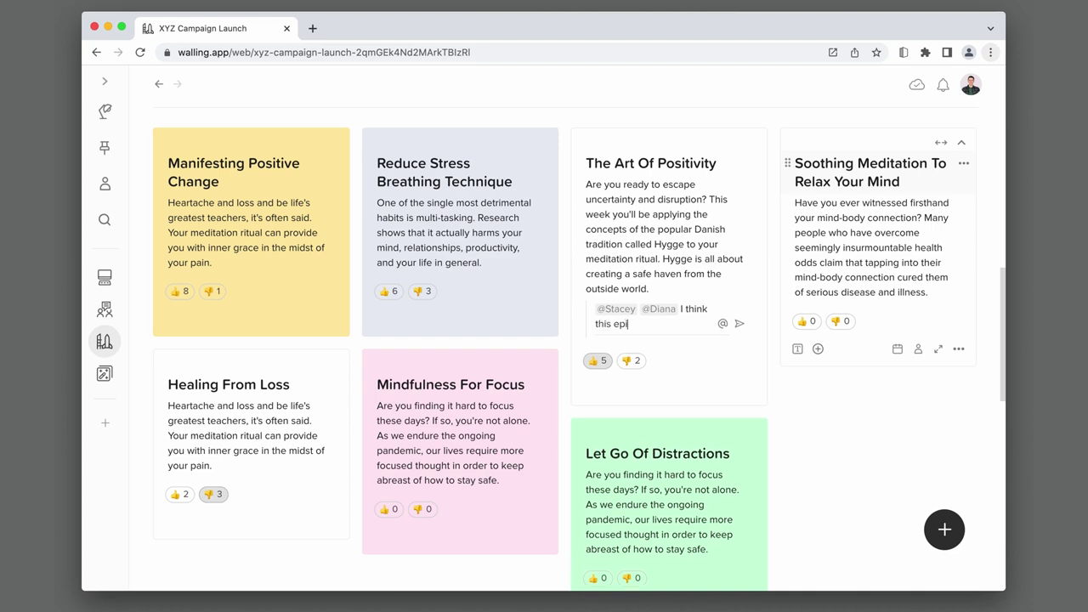
type("sode can have a good impact")
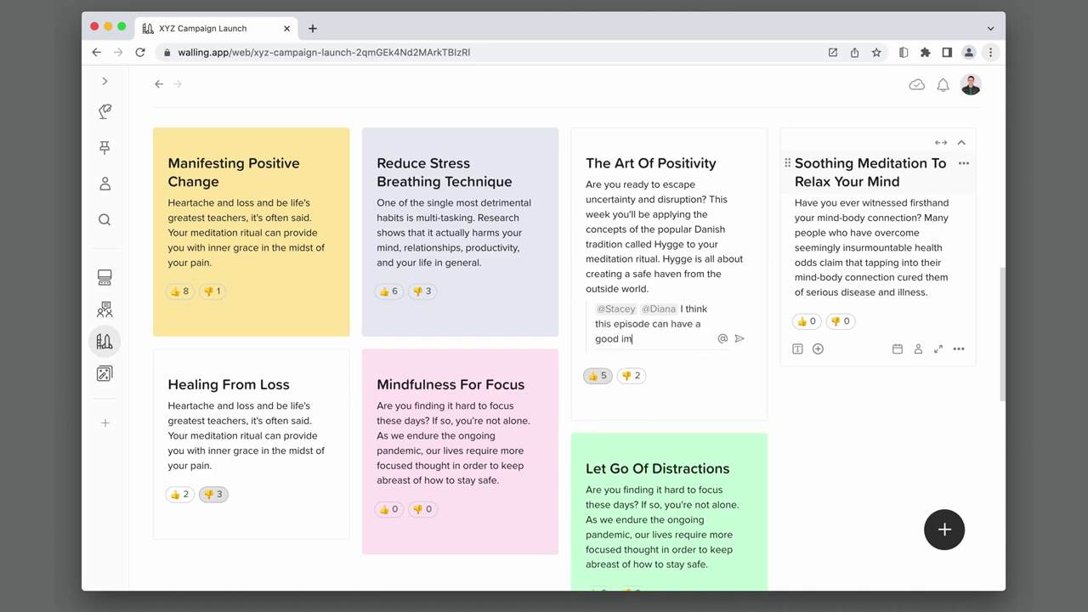
key("Return")
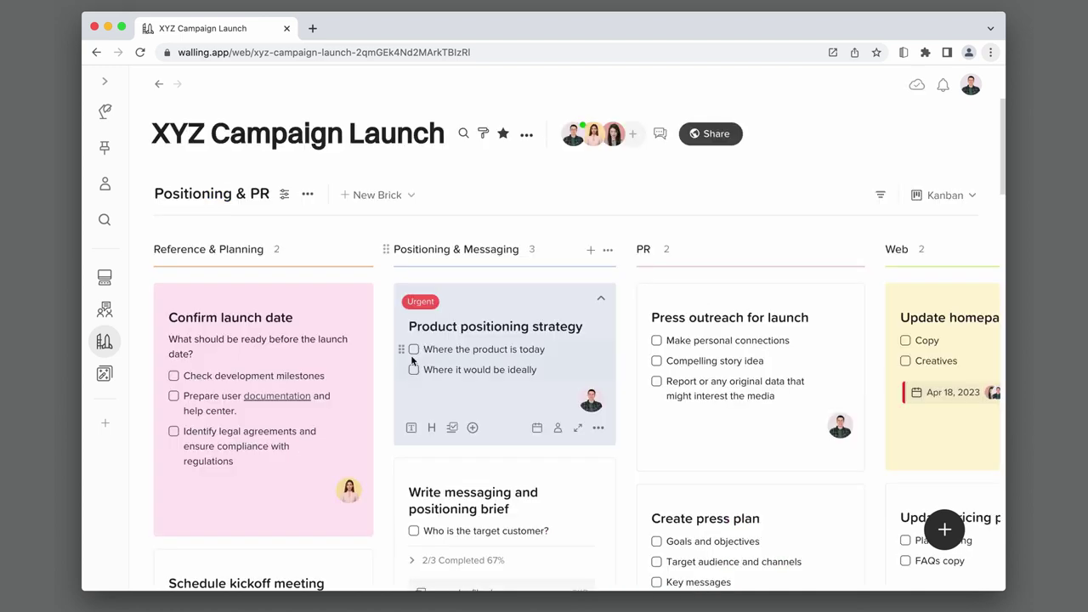
Step: Tick off both Product positioning strategy checklist items
left_click(413, 351)
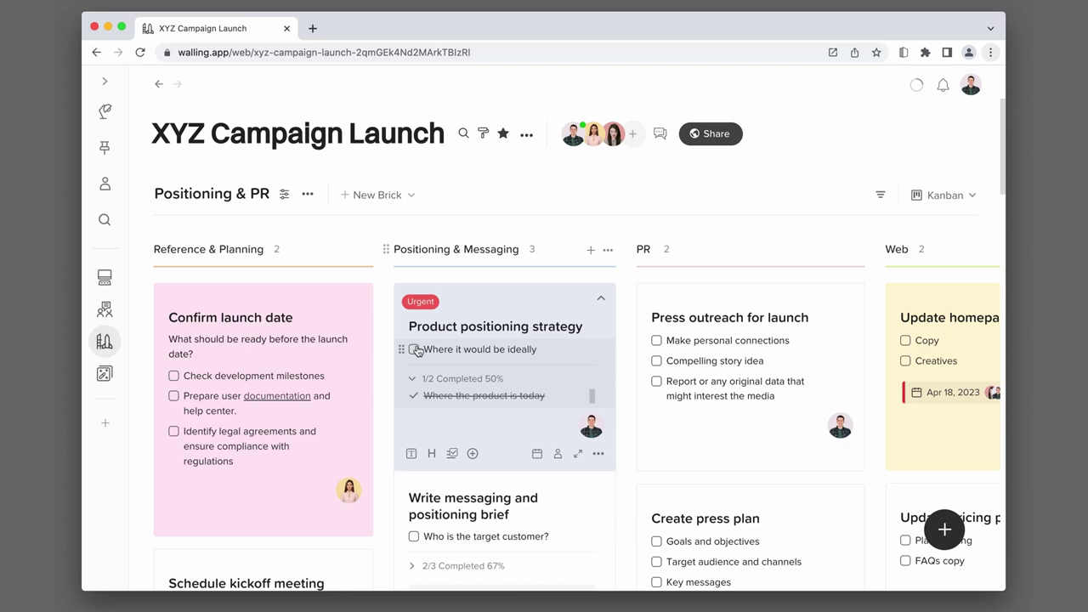
left_click(412, 350)
scroll(385, 379, "down", 3)
scroll(384, 379, "down", 2)
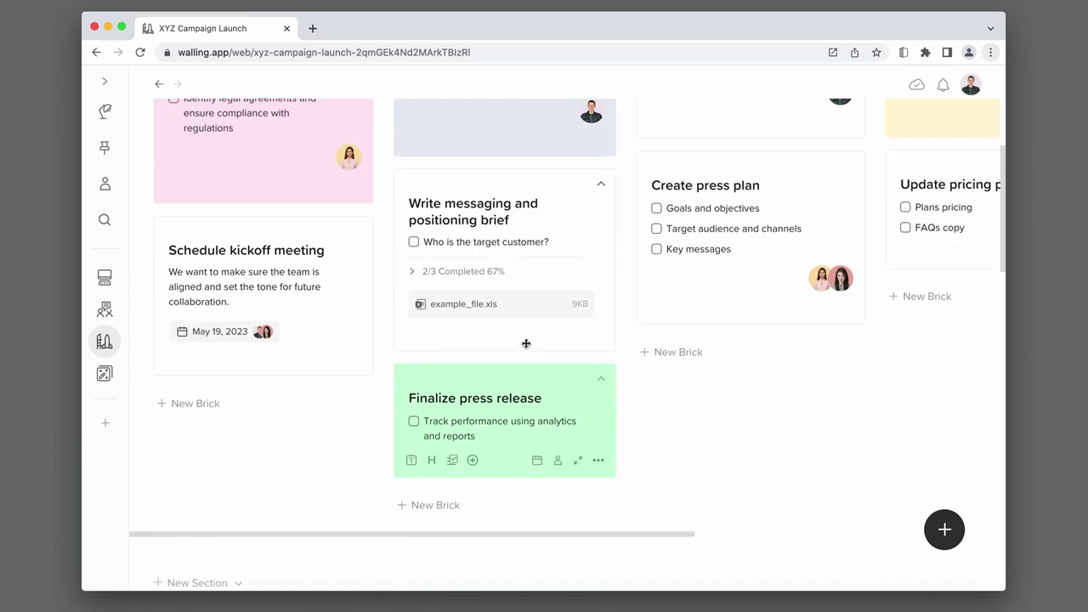
Step: Assign a teammate to the messaging card and set its due date to May 23
left_click(558, 335)
left_click(522, 447)
left_click(536, 367)
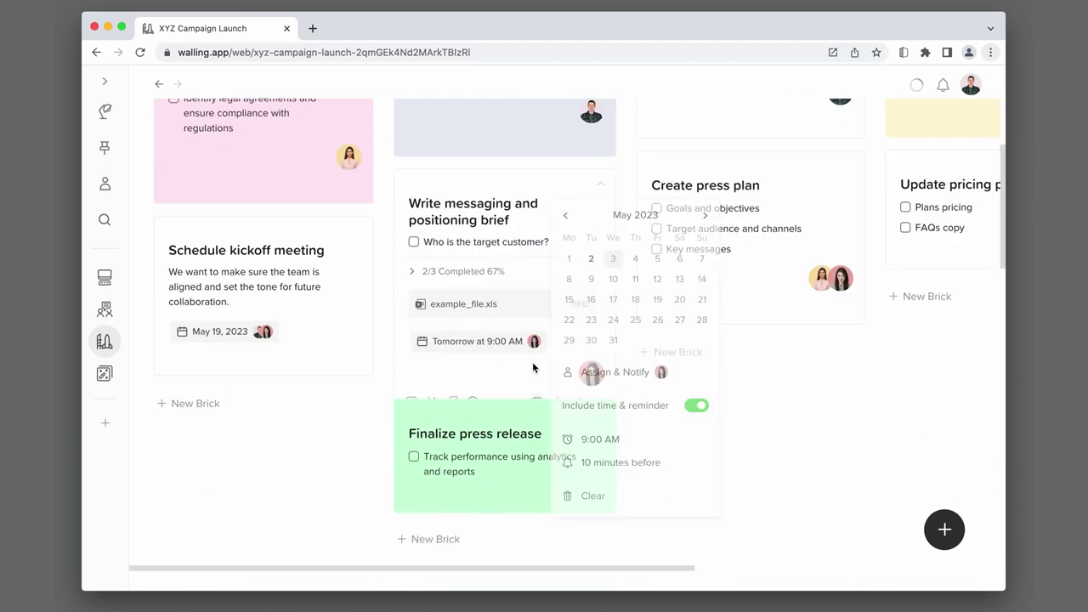
left_click(591, 315)
left_click(520, 351)
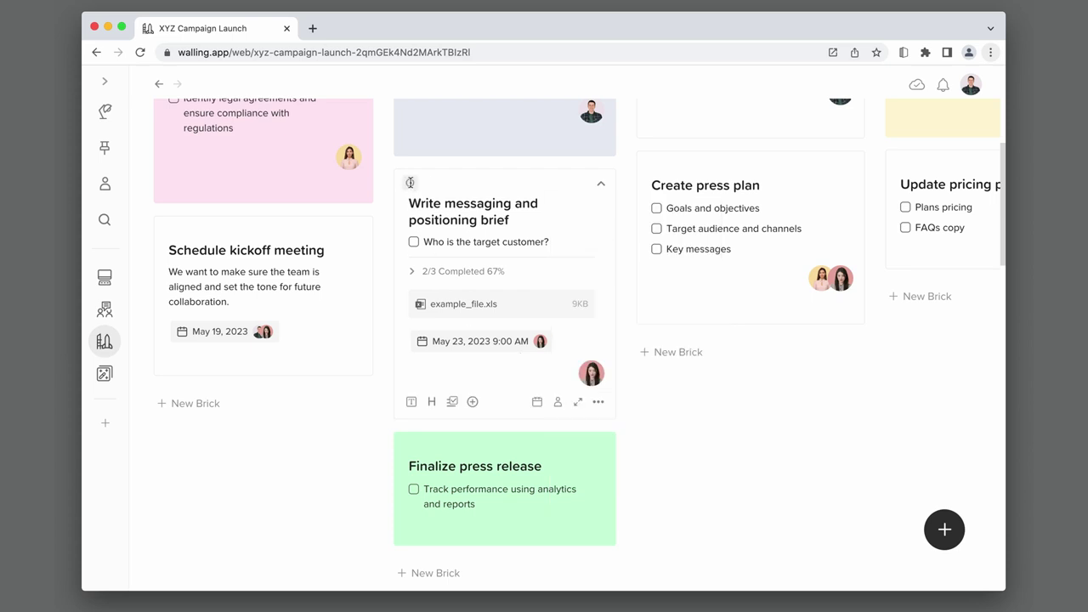
Step: Tag the messaging card as Urgent
left_click(409, 186)
type("u")
key("Return")
left_click(506, 178)
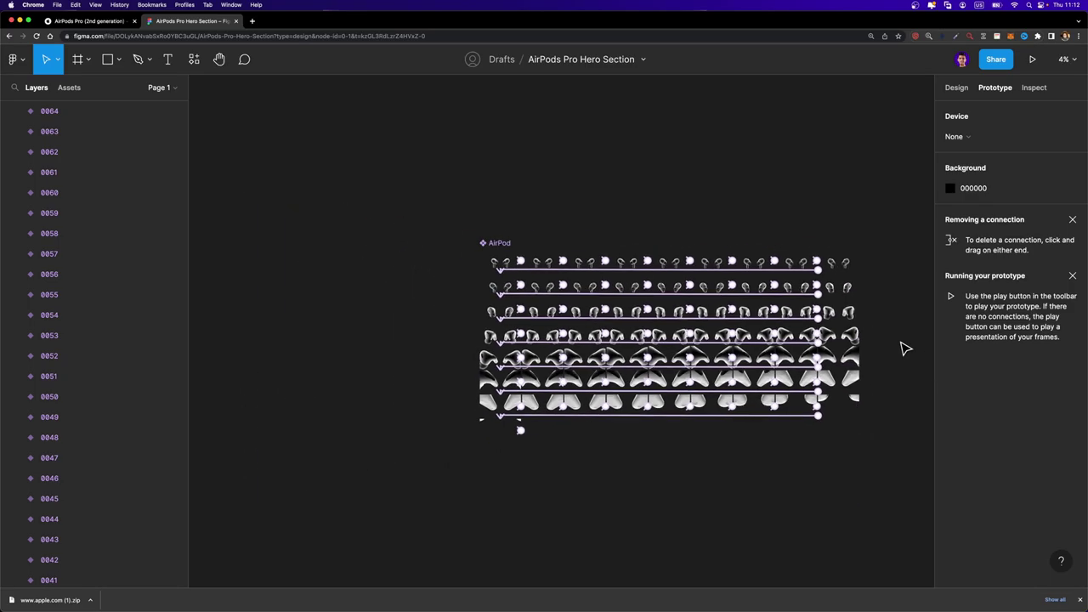
Step: Create a 1440×1024 Desktop frame with a black fill
scroll(903, 348, "right", 5)
key("f")
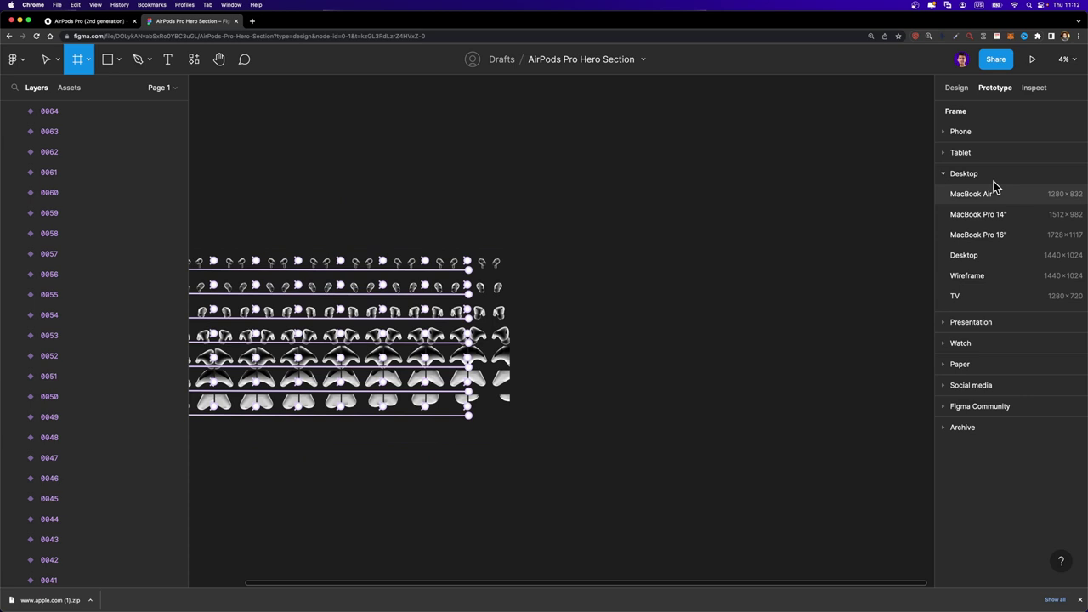
left_click(991, 262)
scroll(566, 345, "up", 3)
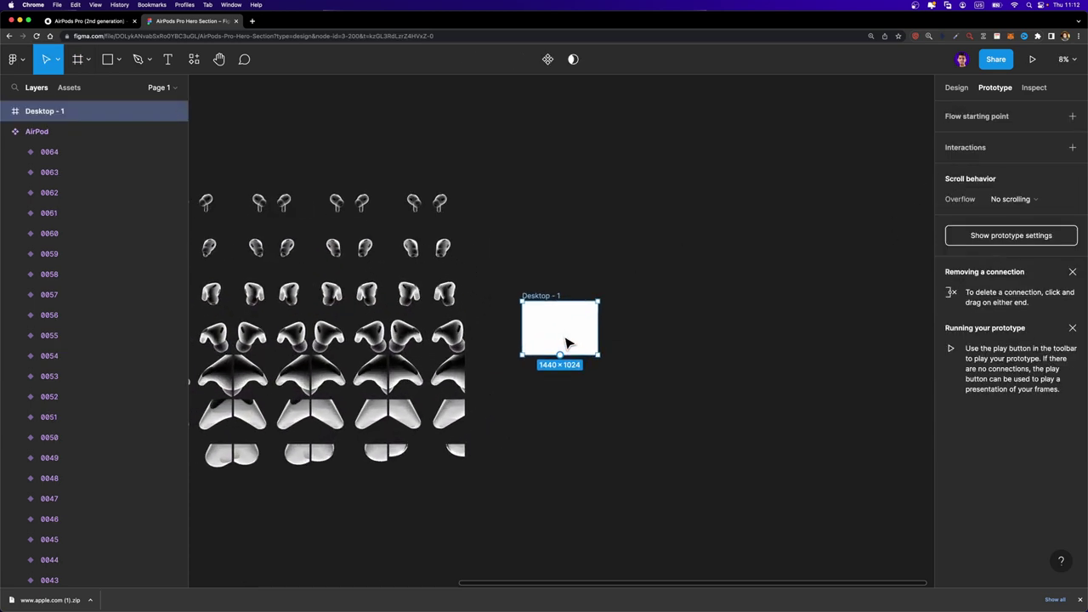
left_click(956, 88)
left_click(951, 388)
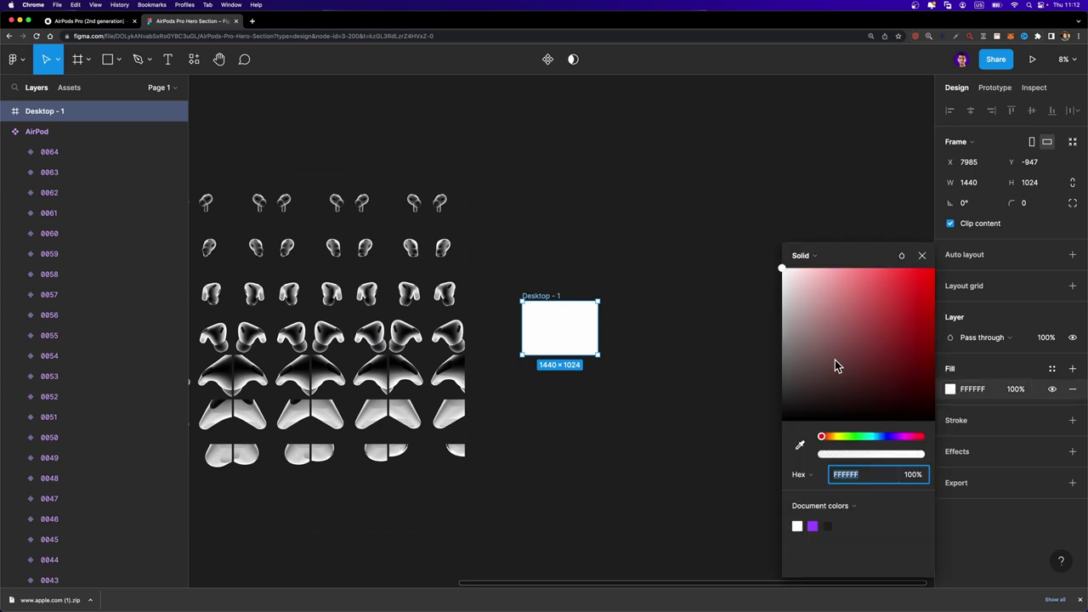
left_click_drag(833, 364, 656, 502)
left_click(622, 357)
Step: Place the AirPod component in Desktop - 1 and centre it horizontally
scroll(587, 340, "down", 1)
left_click(70, 89)
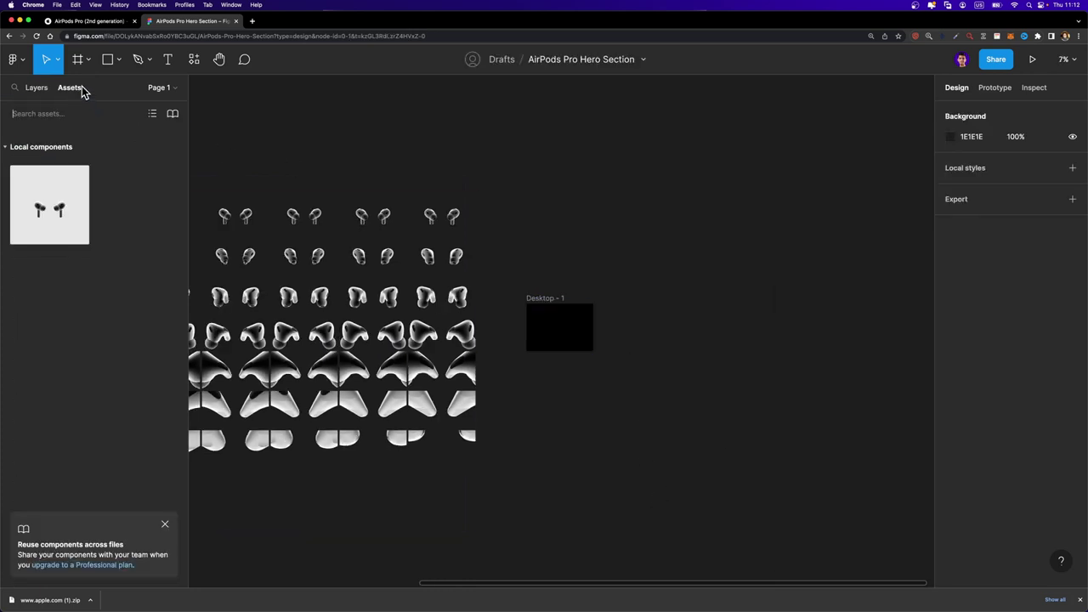
left_click_drag(38, 208, 553, 329)
scroll(556, 328, "up", 10)
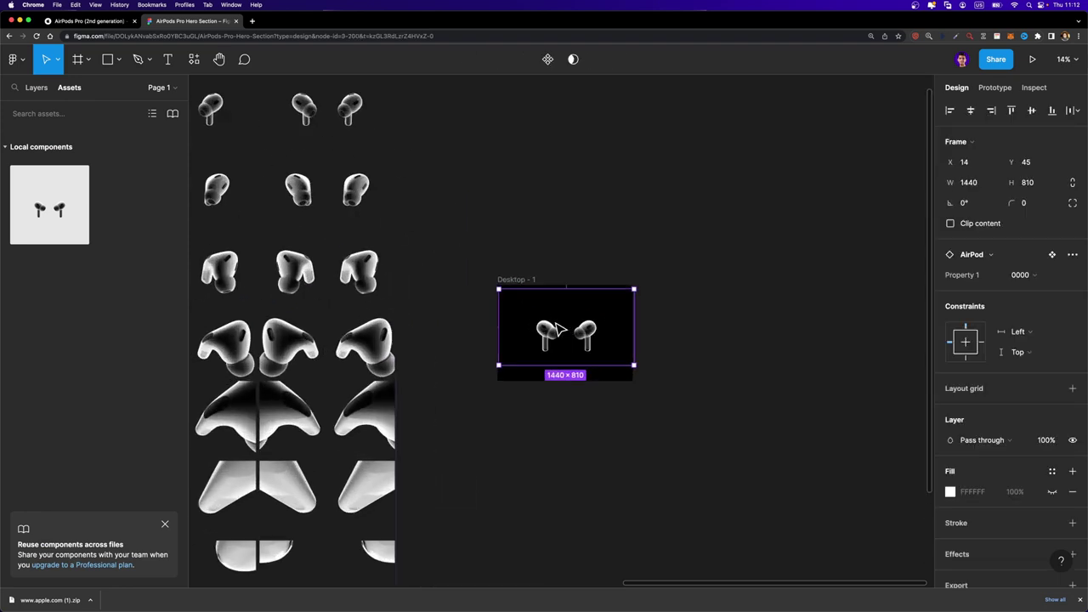
left_click(970, 111)
scroll(581, 413, "up", 4)
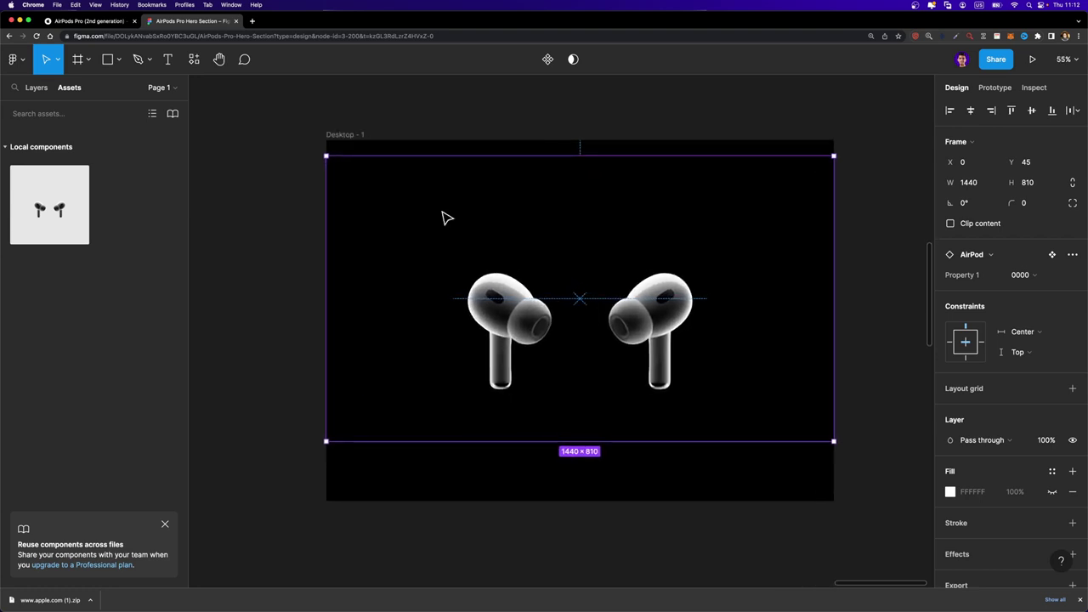
Step: Preview the Desktop - 1 frame's AirPod animation, then return to the design editor
scroll(341, 153, "right", 3)
left_click(255, 135)
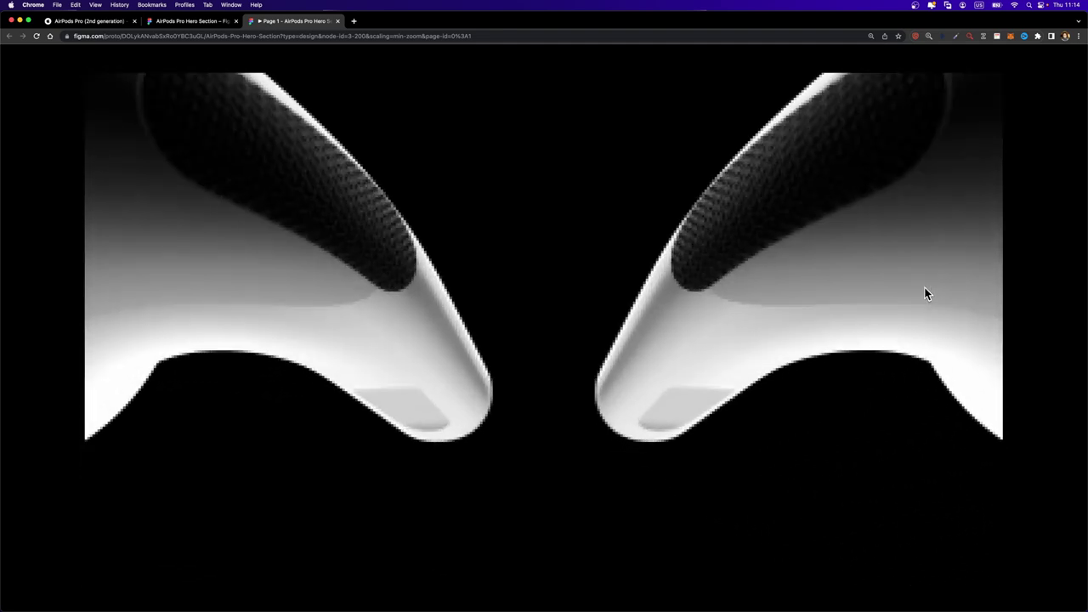
key("ctrl+shift+Tab")
Step: Duplicate the Desktop - 1 frame several times with Cmd+D
scroll(457, 252, "down", 3)
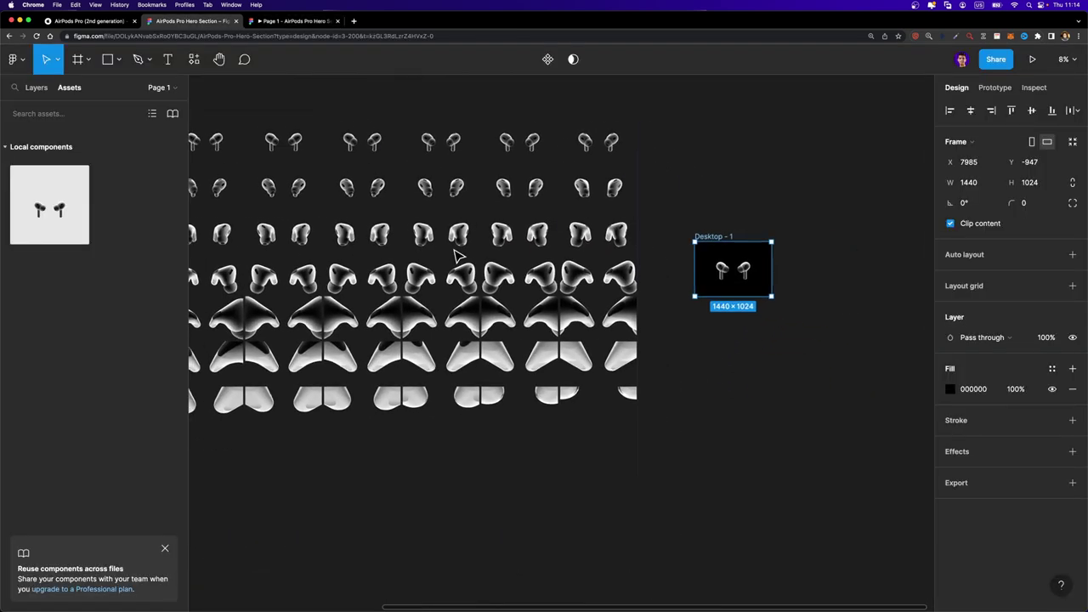
scroll(388, 219, "down", 3)
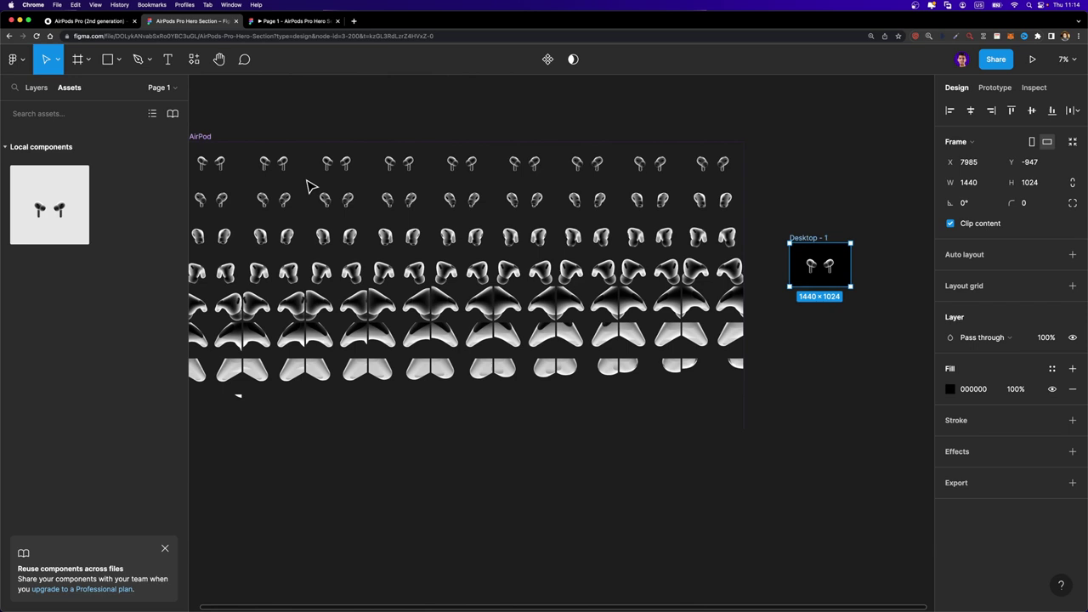
scroll(308, 187, "right", 5)
scroll(414, 217, "up", 3)
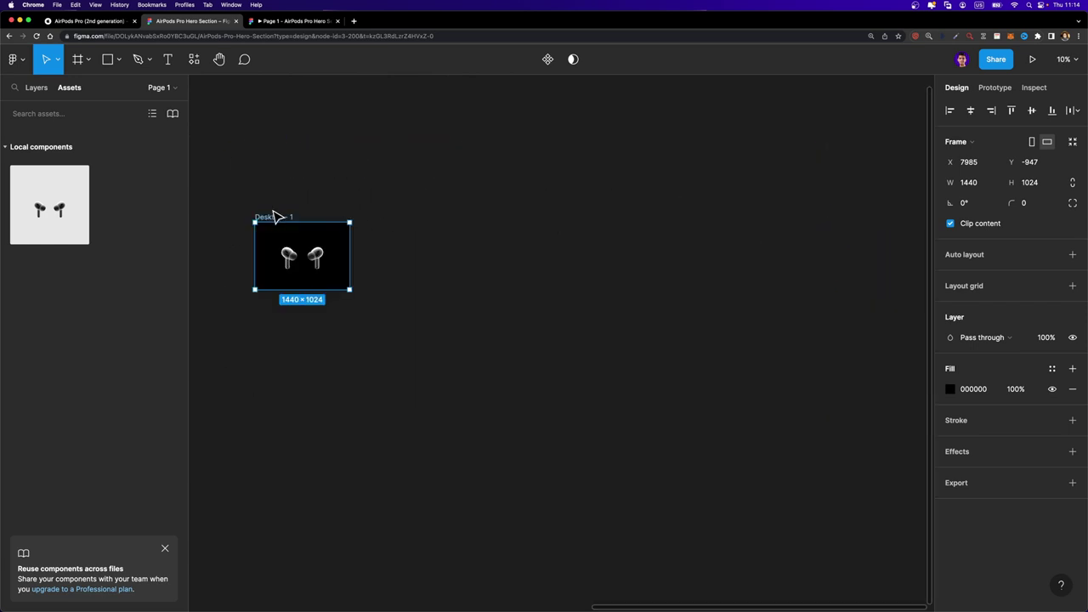
key("super+d")
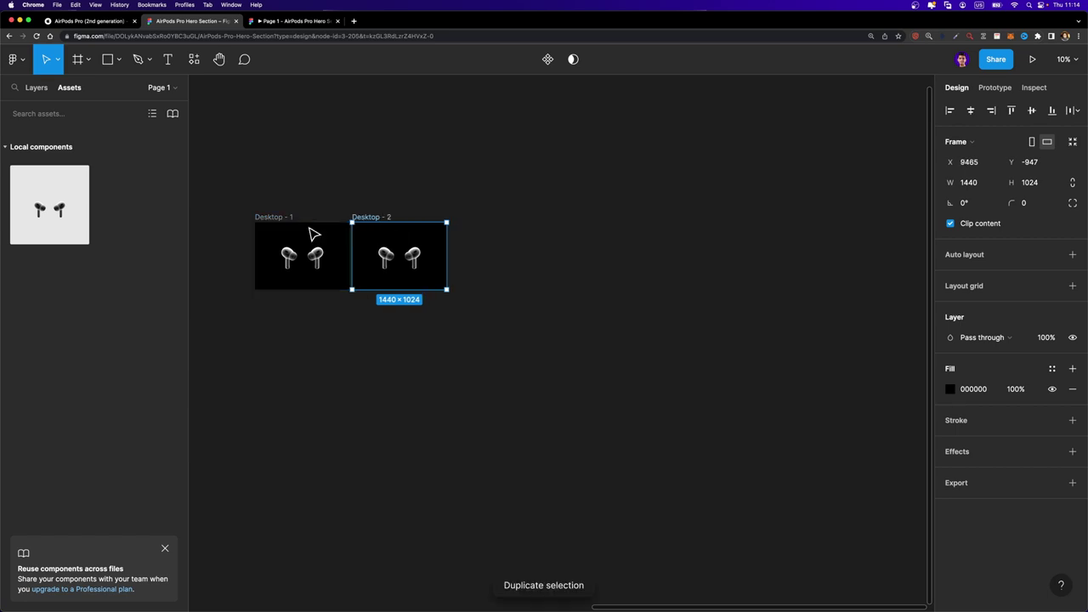
key("super+d")
key("super+d")
key("super+d")
key("super+d")
key("super+d")
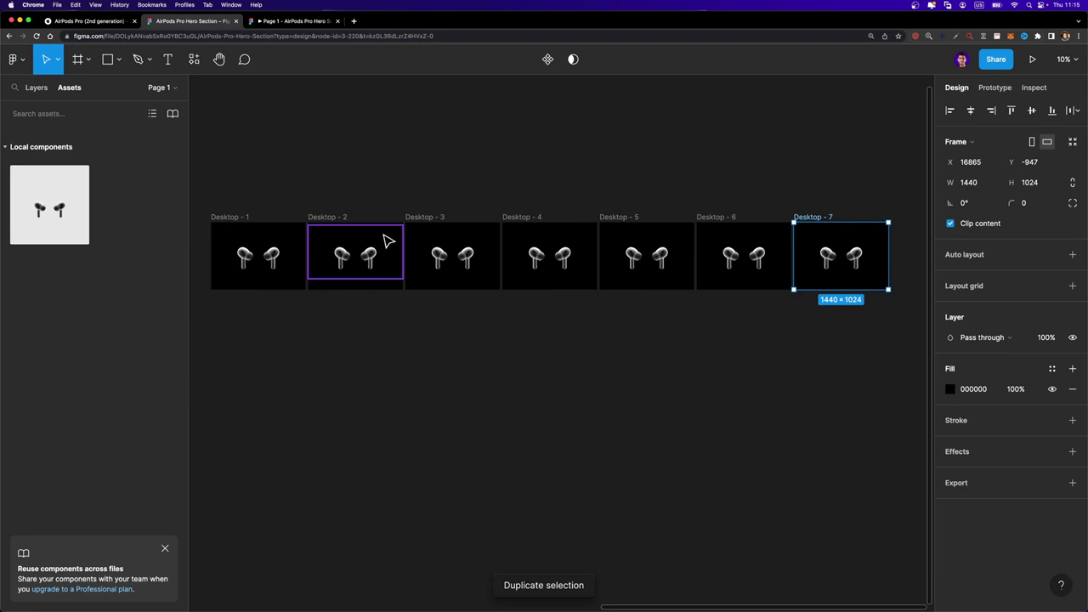
Step: Check the AirPod variants in Desktop - 2 and 3 without changing them, then reselect Desktop - 1
scroll(352, 253, "up", 3)
scroll(352, 259, "left", 3)
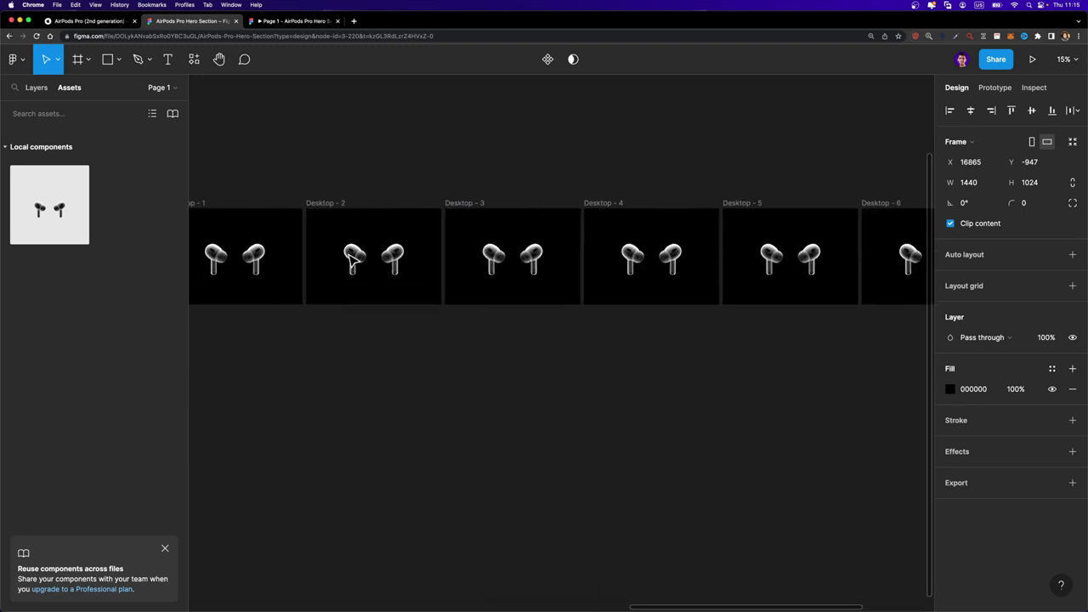
left_click(352, 258)
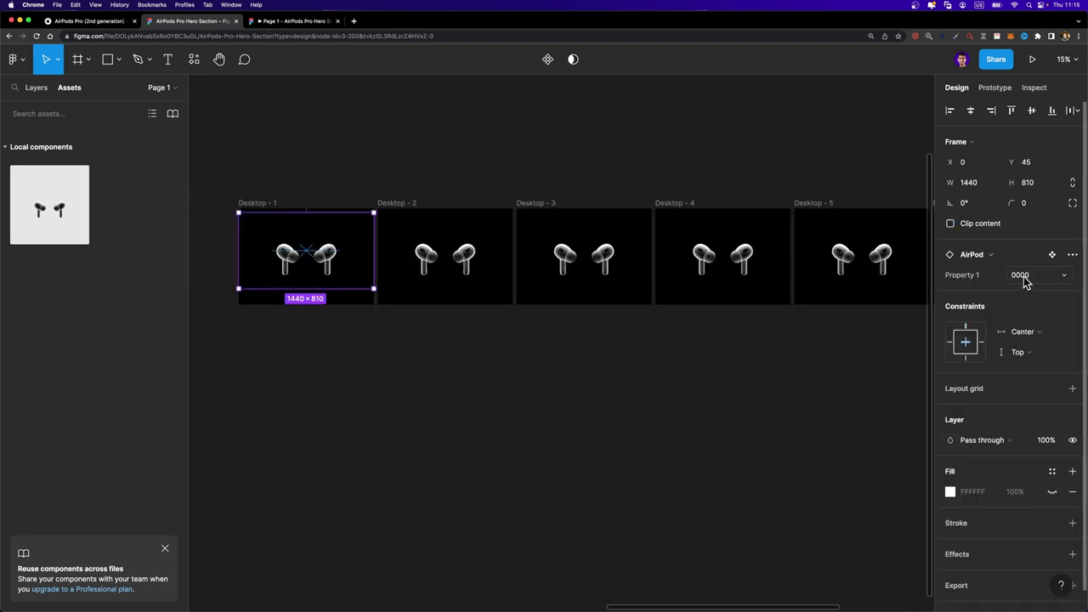
left_click(419, 251)
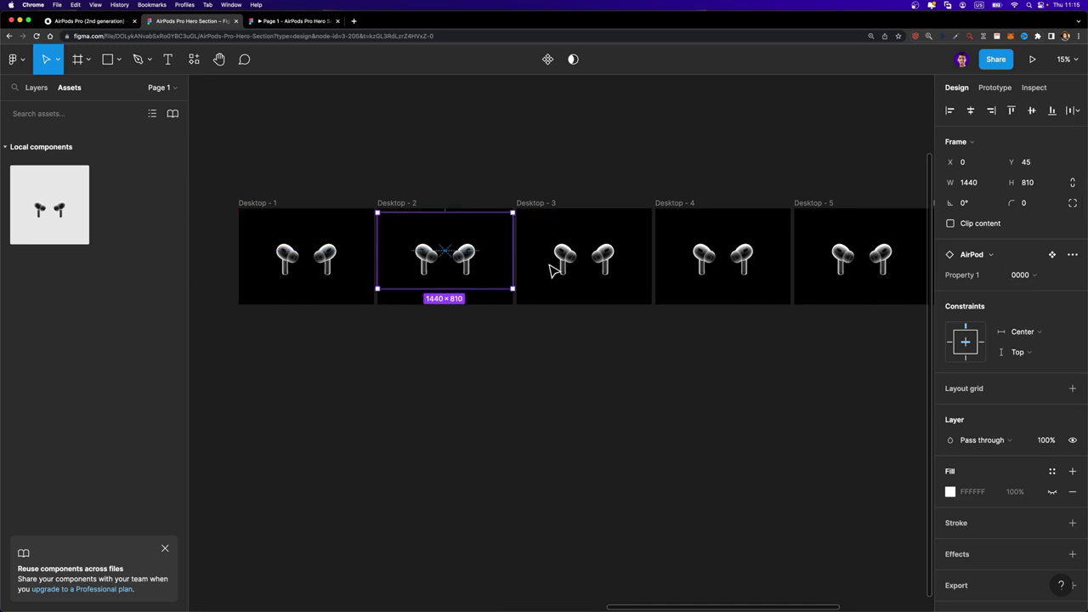
left_click(1026, 281)
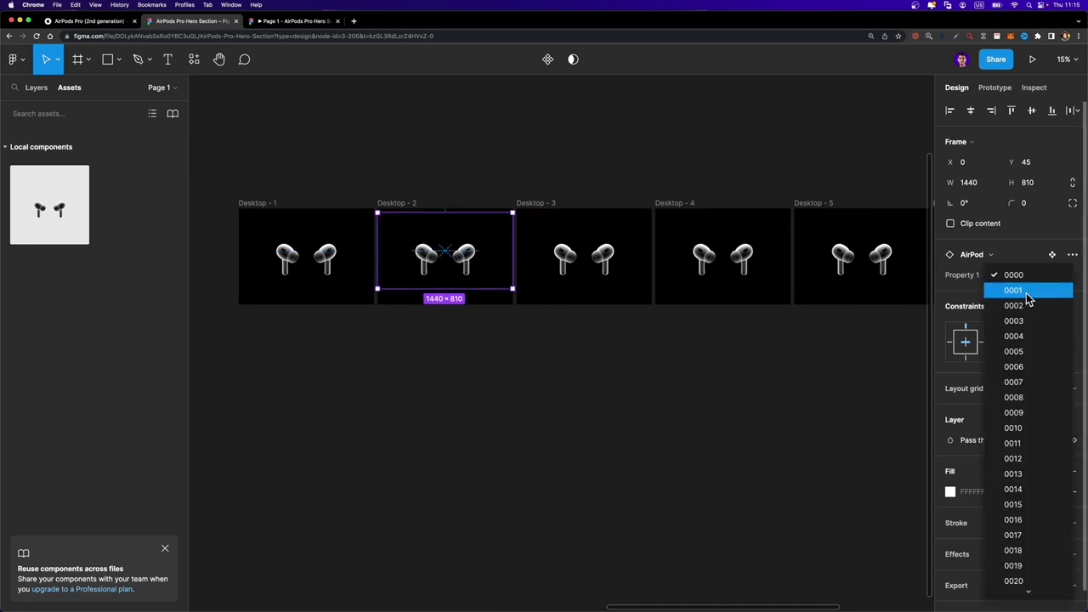
left_click(571, 248)
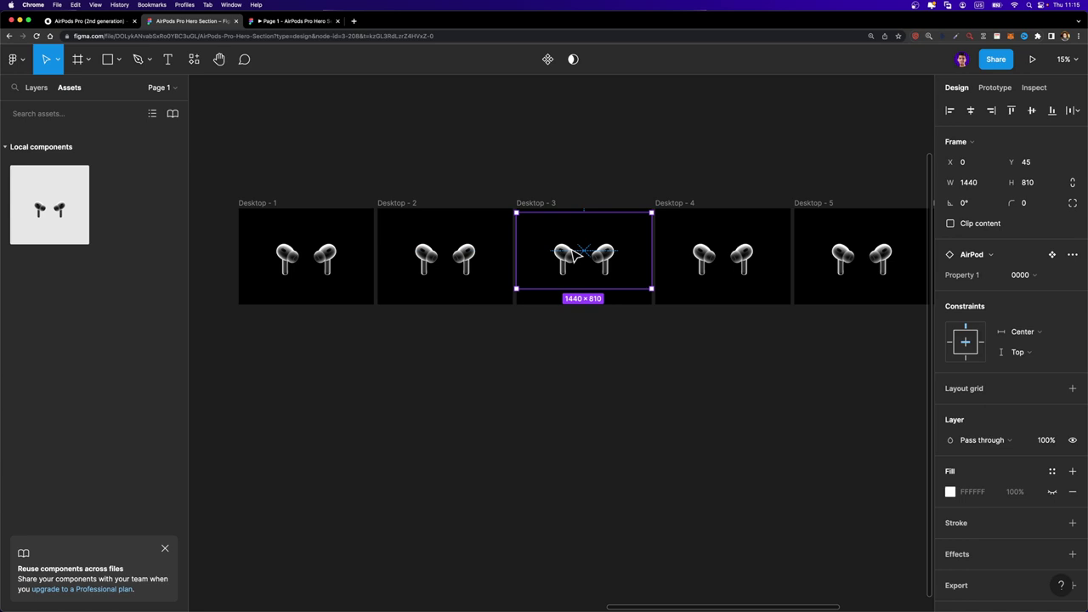
left_click(1017, 277)
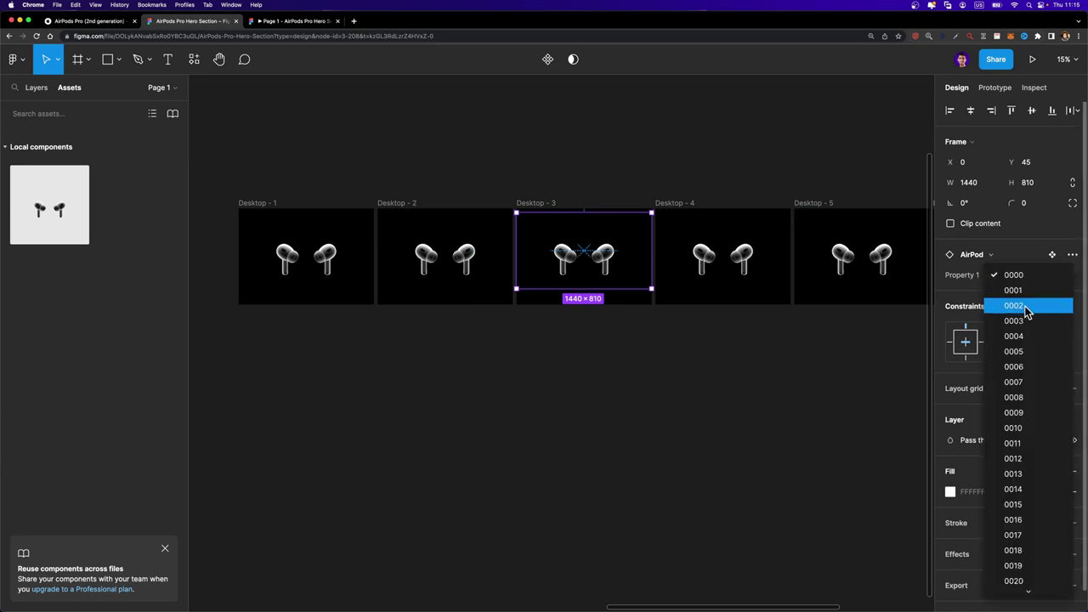
left_click(489, 165)
left_click(249, 203)
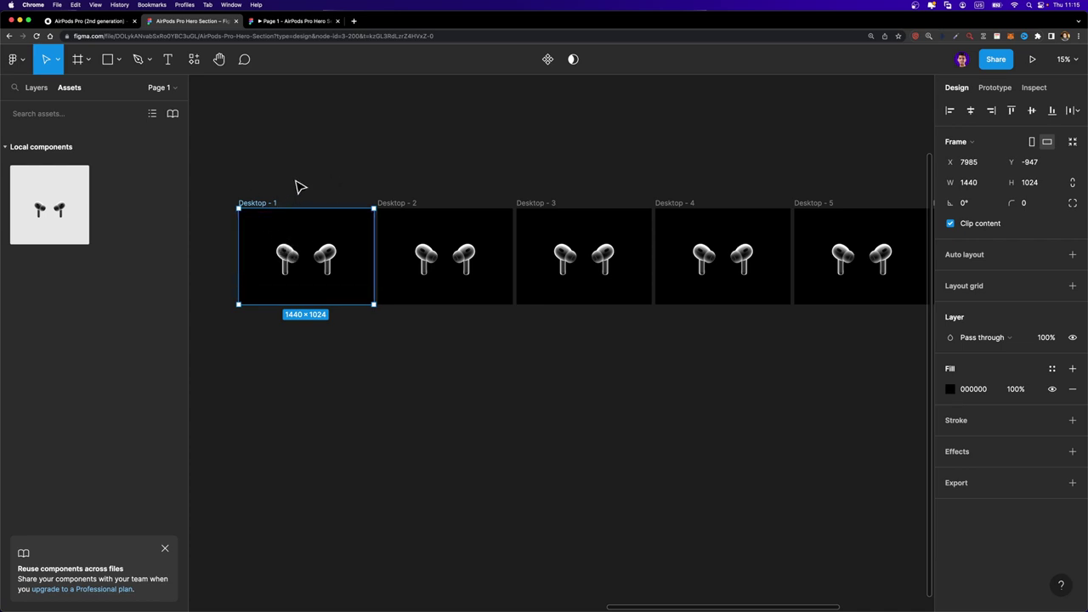
Step: Compare the Apple AirPods Pro page's hero animation with the Figma design file
left_click(85, 20)
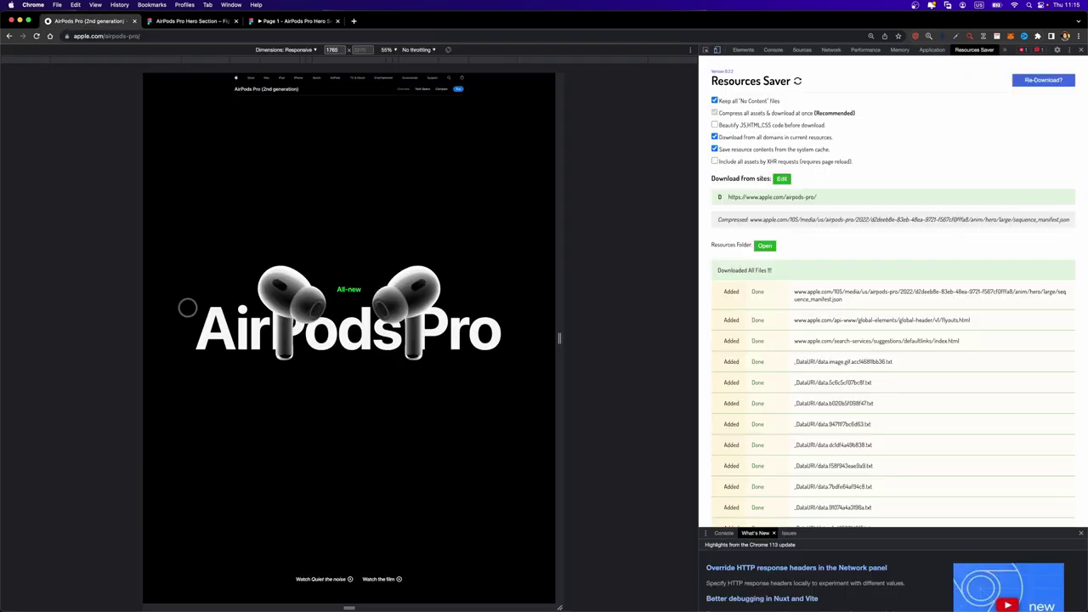
left_click(178, 21)
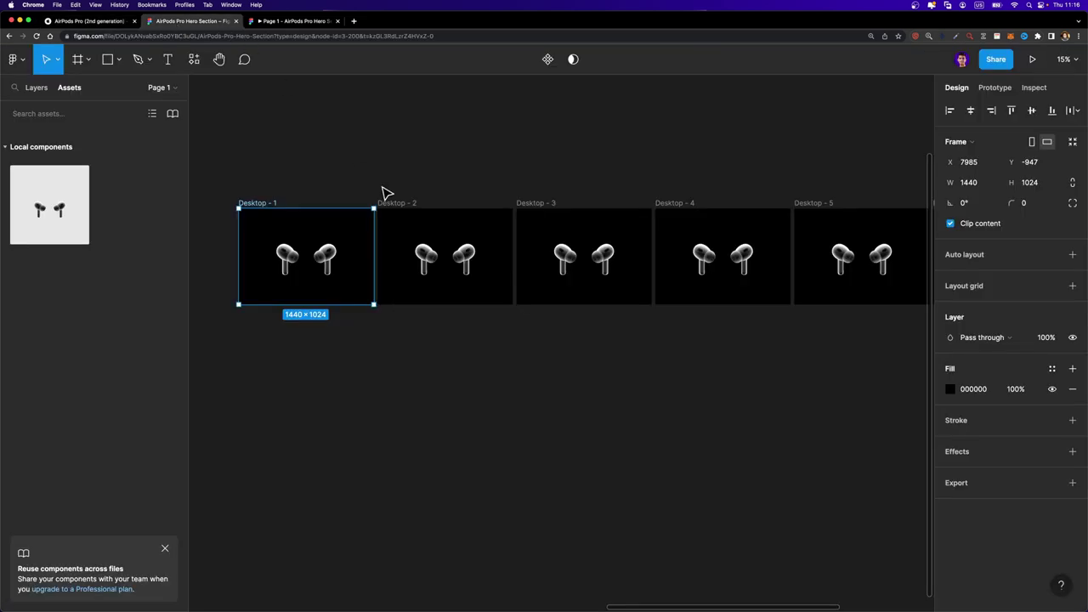
left_click(86, 23)
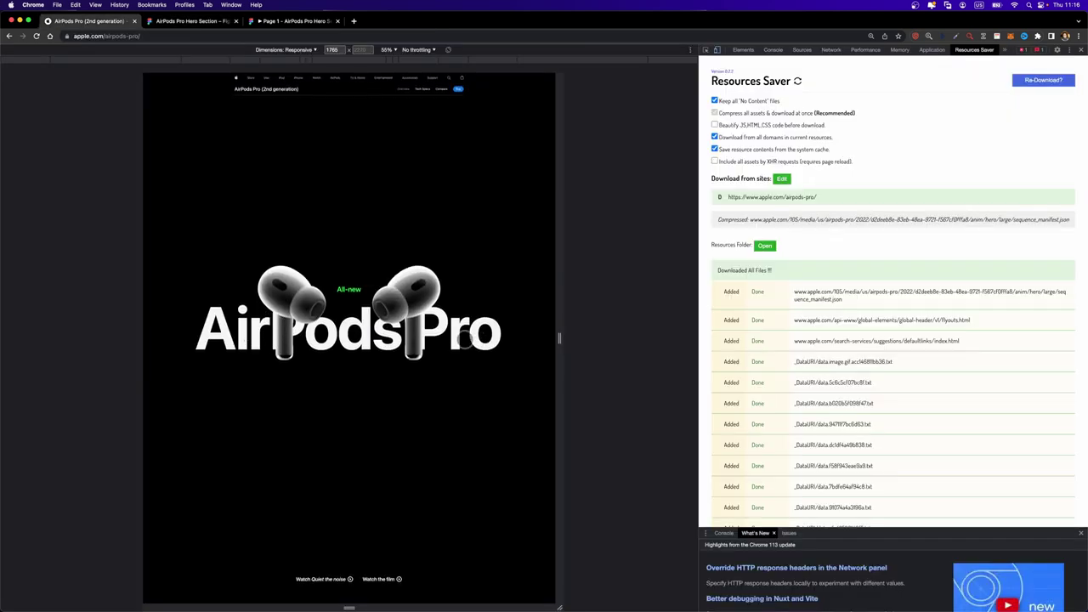
key("ctrl+Tab")
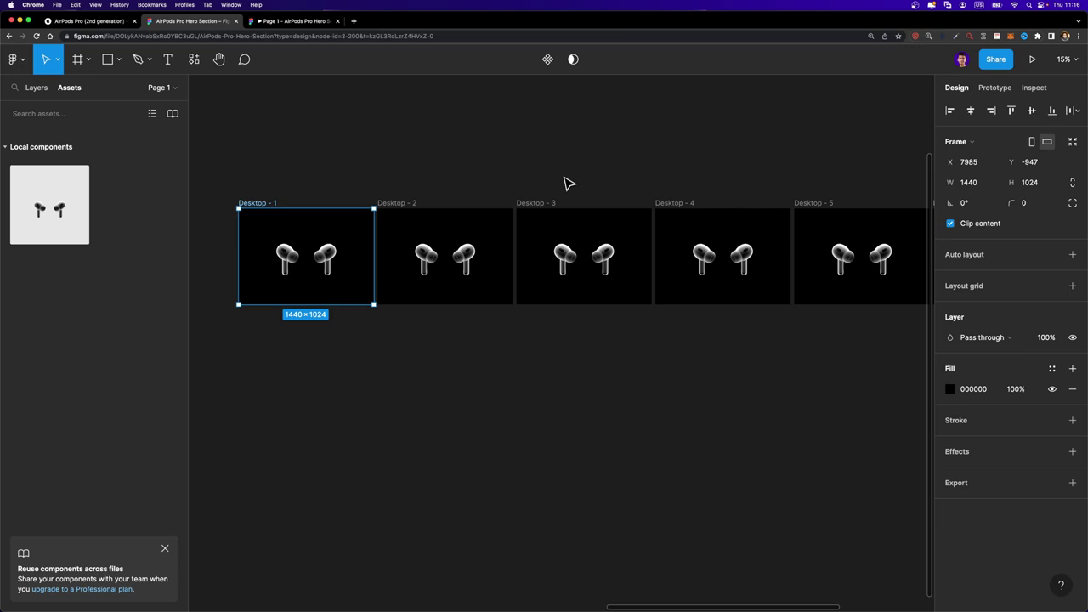
Step: Marquee-select the duplicate frames after Desktop - 1 and delete them
scroll(567, 182, "down", 5)
scroll(736, 180, "right", 3)
left_click_drag(802, 151, 306, 301)
key("Delete")
left_click(98, 21)
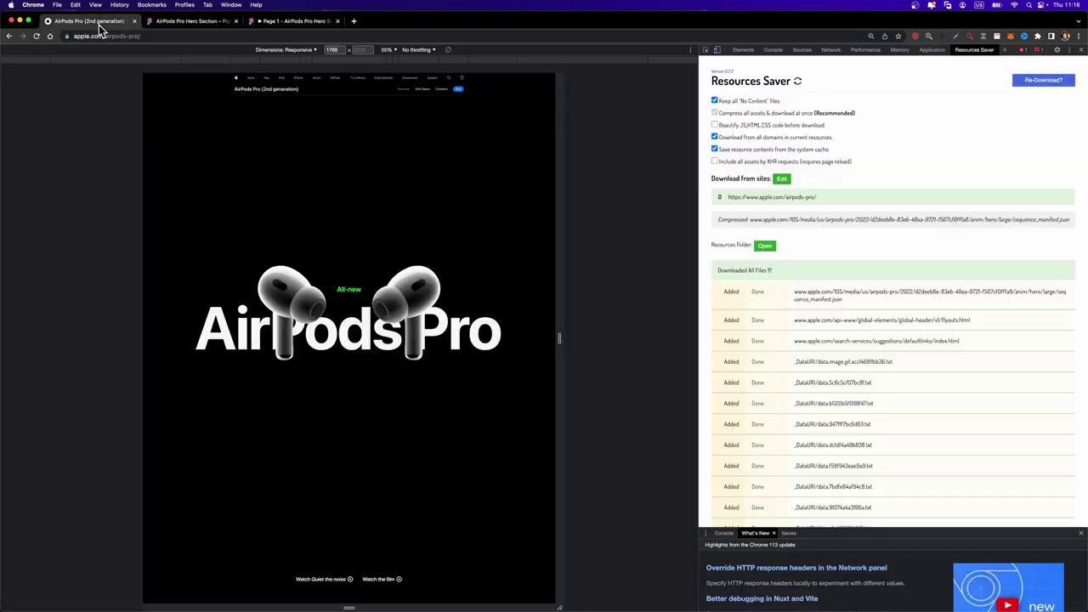
left_click(204, 21)
Step: Draw Frame 1 below Desktop - 1, sized 1440×500 with no fill
scroll(393, 315, "left", 5)
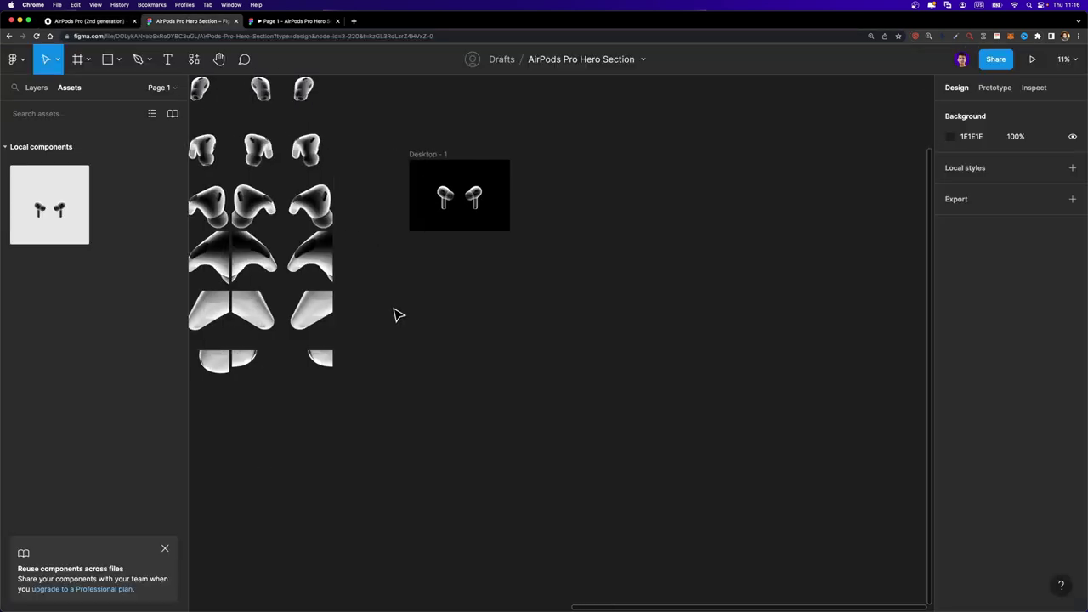
key("f")
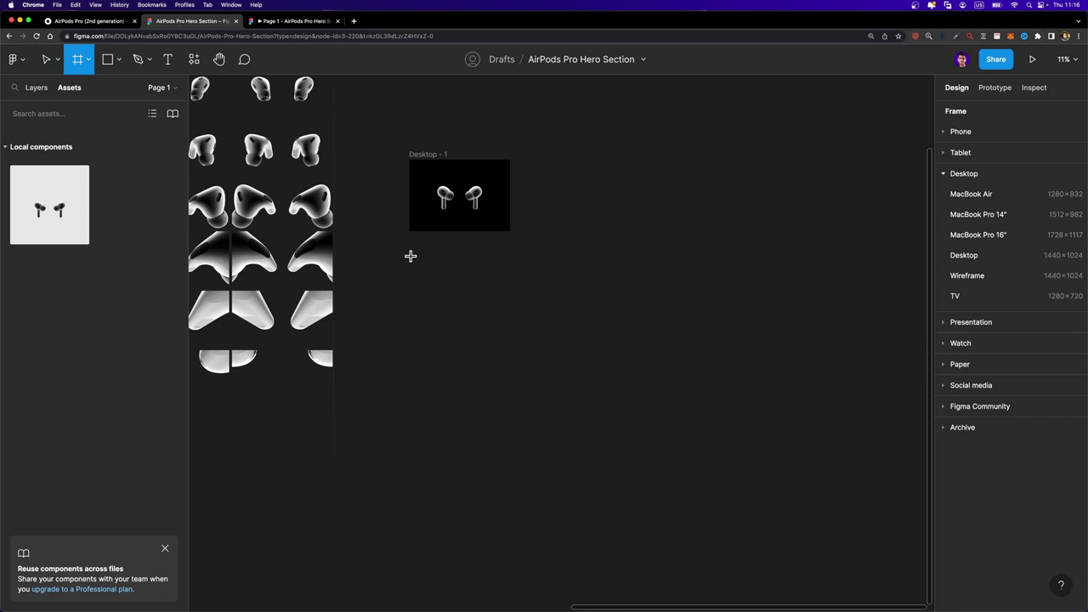
left_click_drag(409, 256, 578, 343)
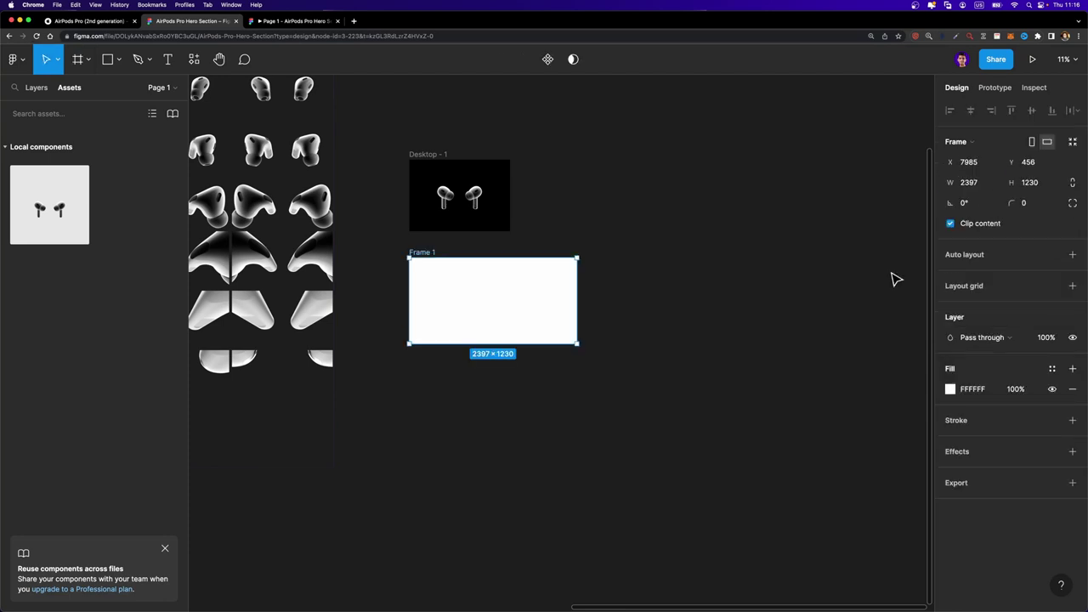
left_click(974, 191)
left_click(1034, 188)
type("5")
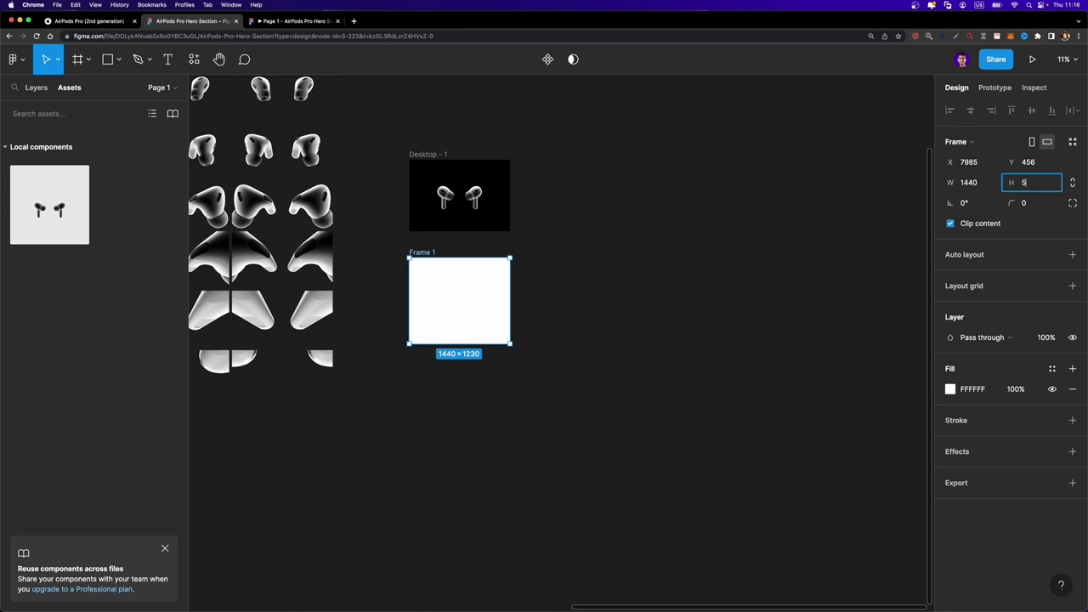
type("00")
key("Return")
left_click(1072, 389)
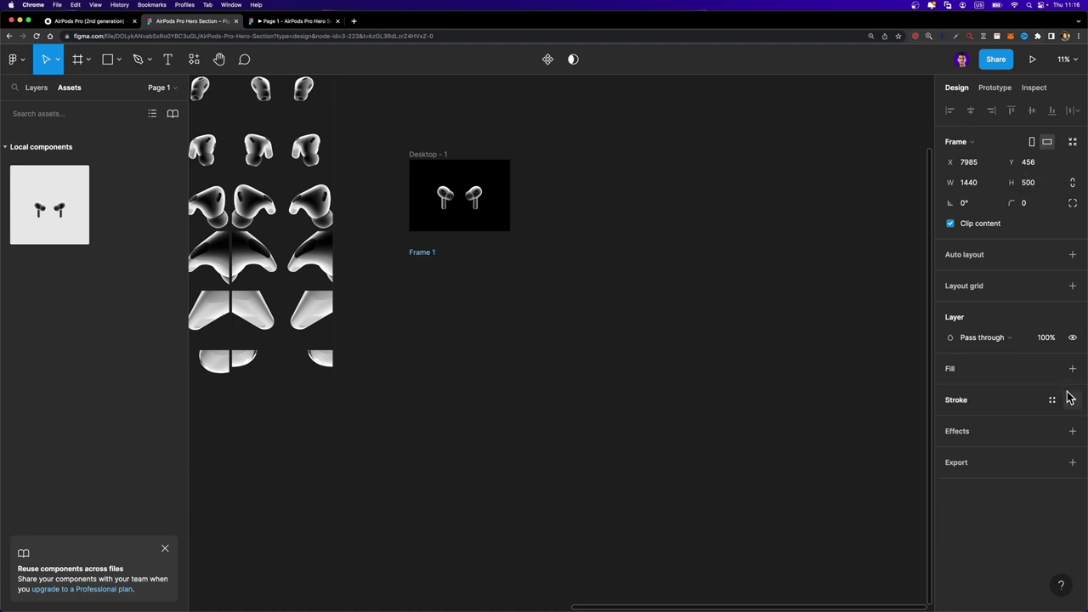
scroll(418, 269, "up", 5)
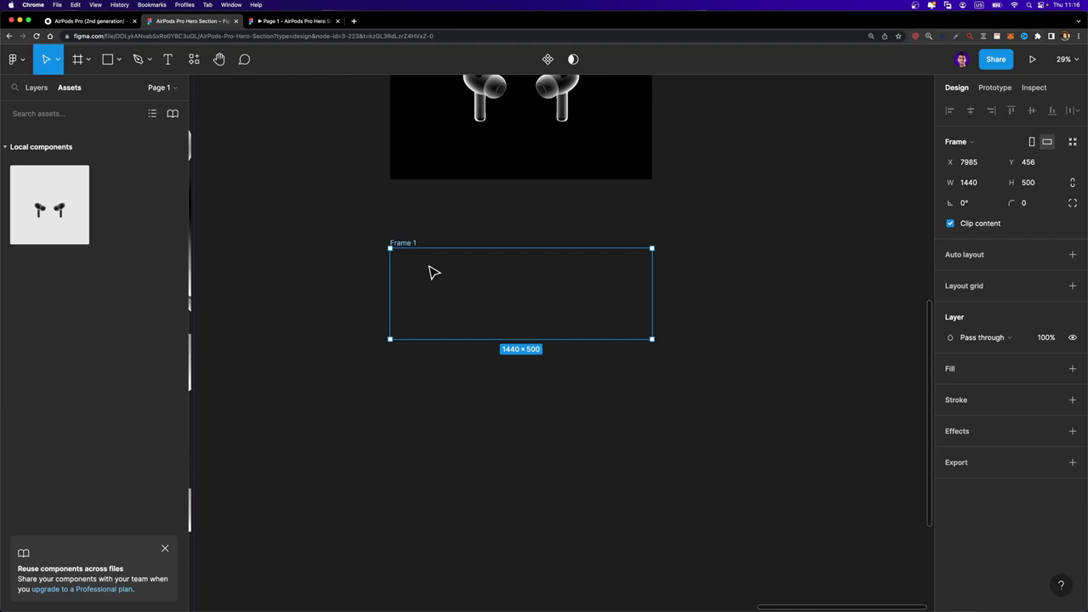
Step: Add 'AirPods Pro' text in Frame 1 using SF Pro Semibold, size 200
key("t")
left_click(468, 293)
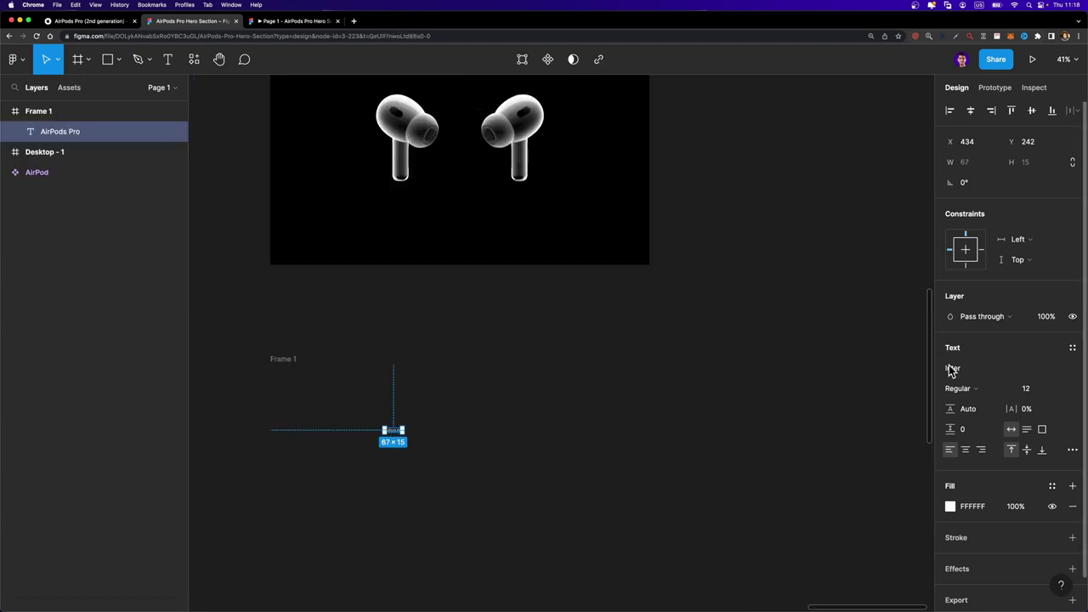
left_click(976, 375)
type("S")
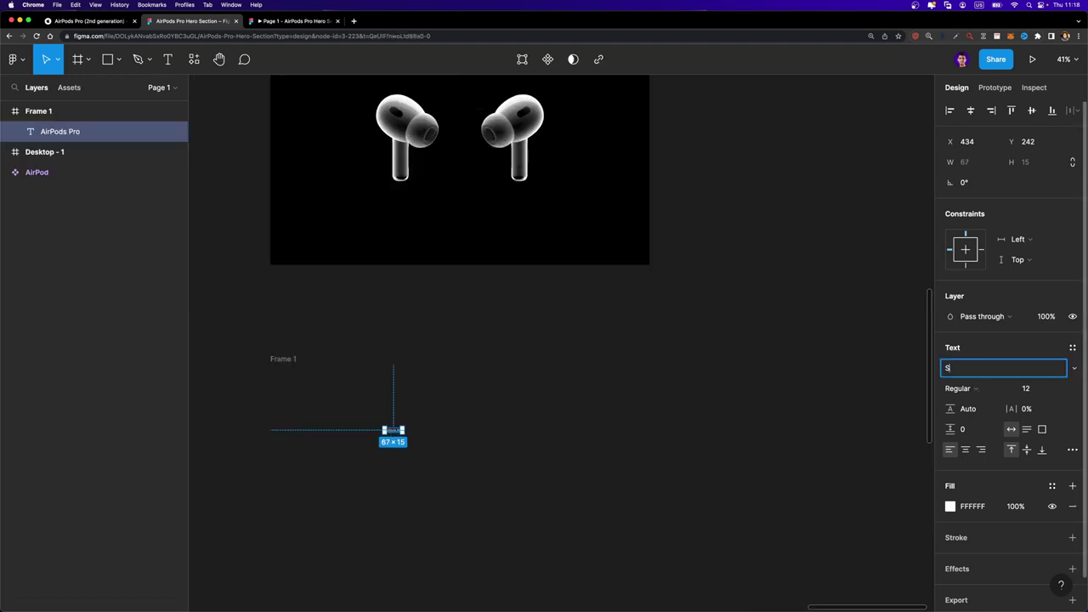
type("F")
key("Return")
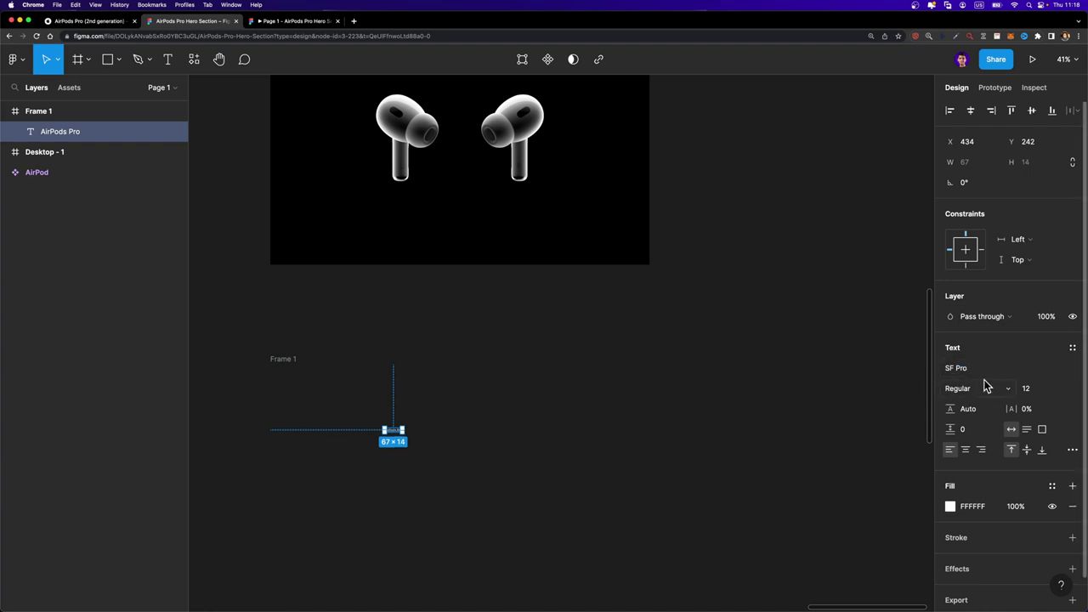
left_click(1034, 391)
type("200")
key("Return")
left_click(961, 388)
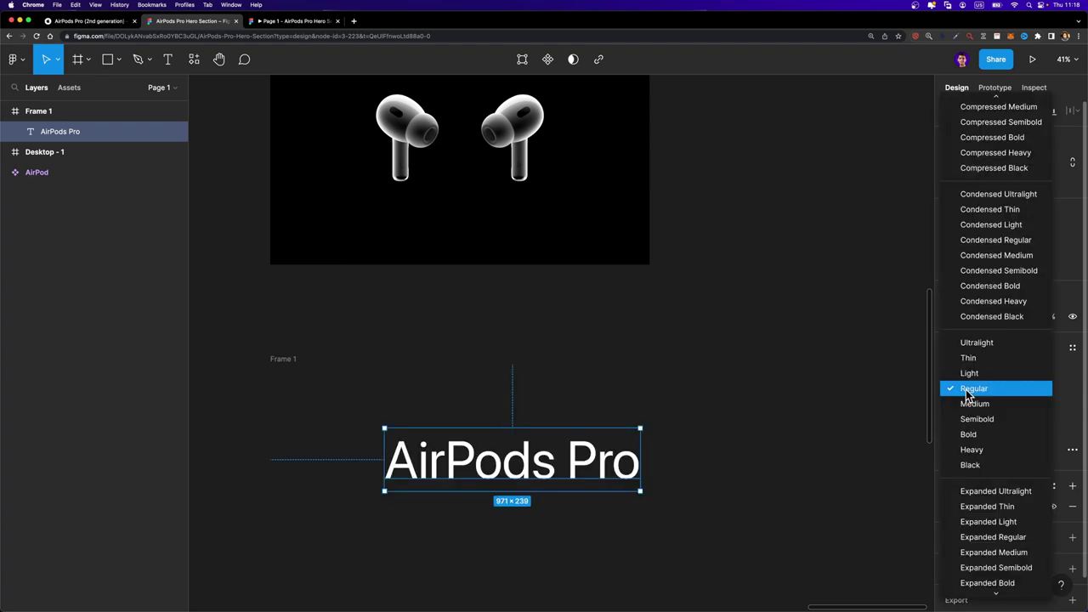
left_click(976, 420)
Step: Centre the AirPods Pro text horizontally and vertically in Frame 1
left_click(787, 420)
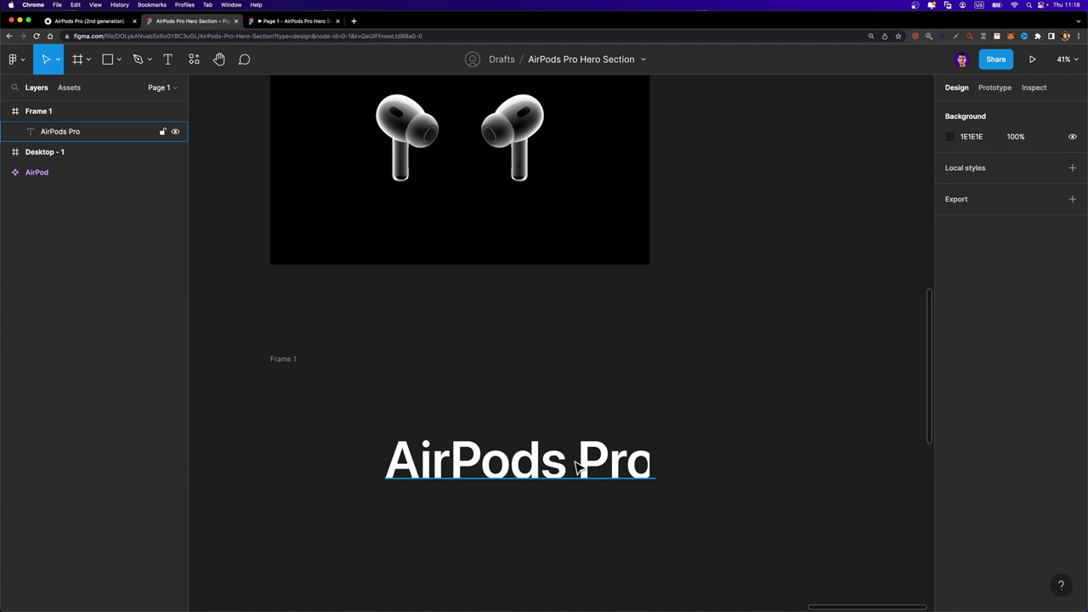
left_click(59, 131)
left_click(970, 110)
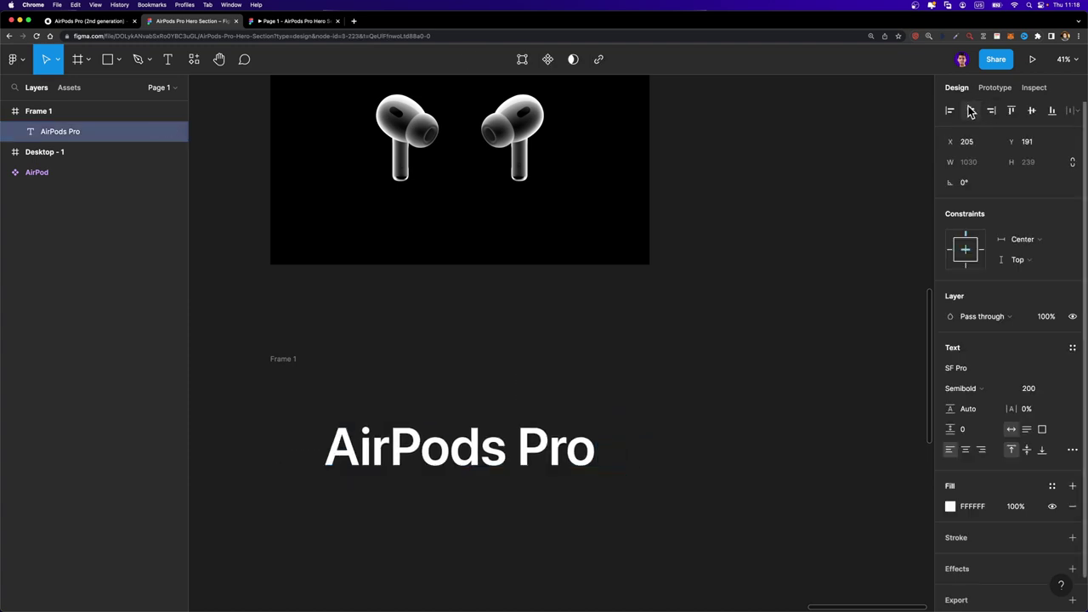
left_click(1032, 110)
key("Escape")
scroll(418, 240, "down", 3)
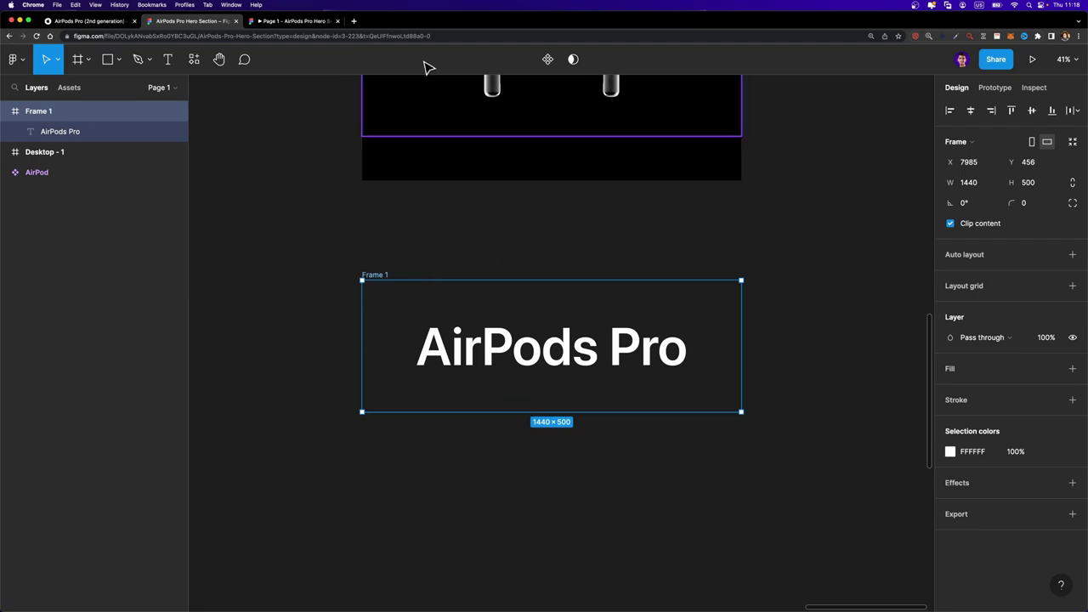
Step: Make Frame 1 a component with a second variant, Variant2
left_click(548, 59)
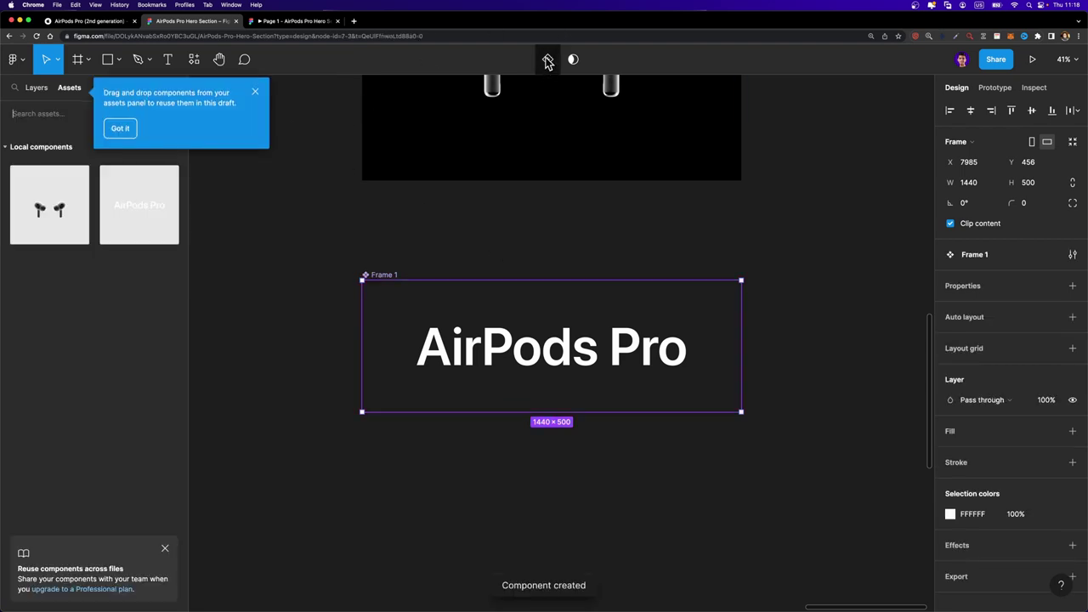
left_click(548, 60)
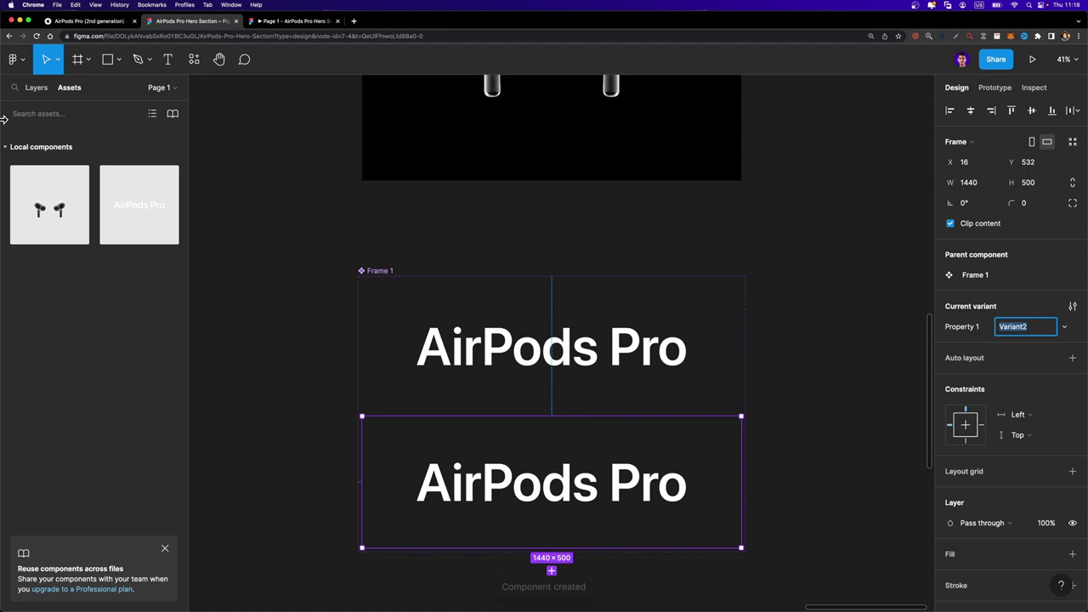
left_click(39, 89)
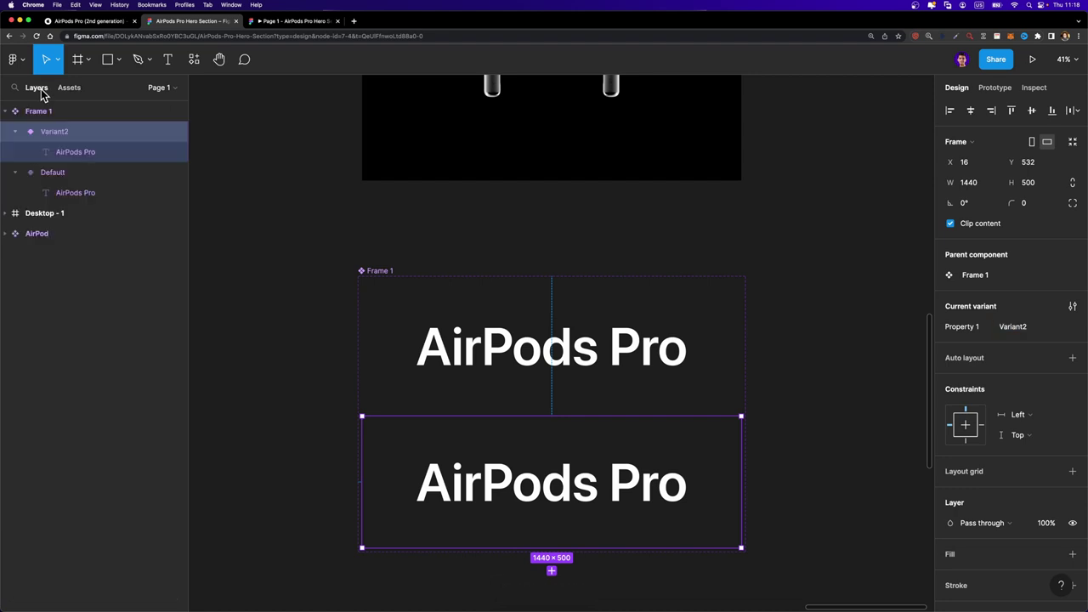
left_click(51, 175)
left_click(53, 136)
left_click(17, 136)
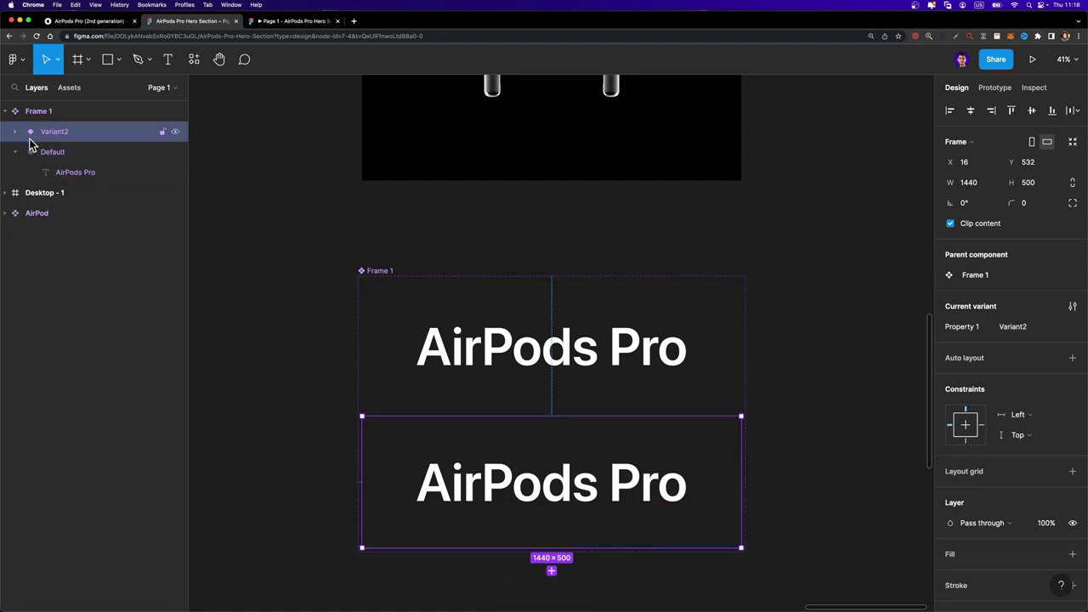
left_click(548, 486)
left_click(543, 487)
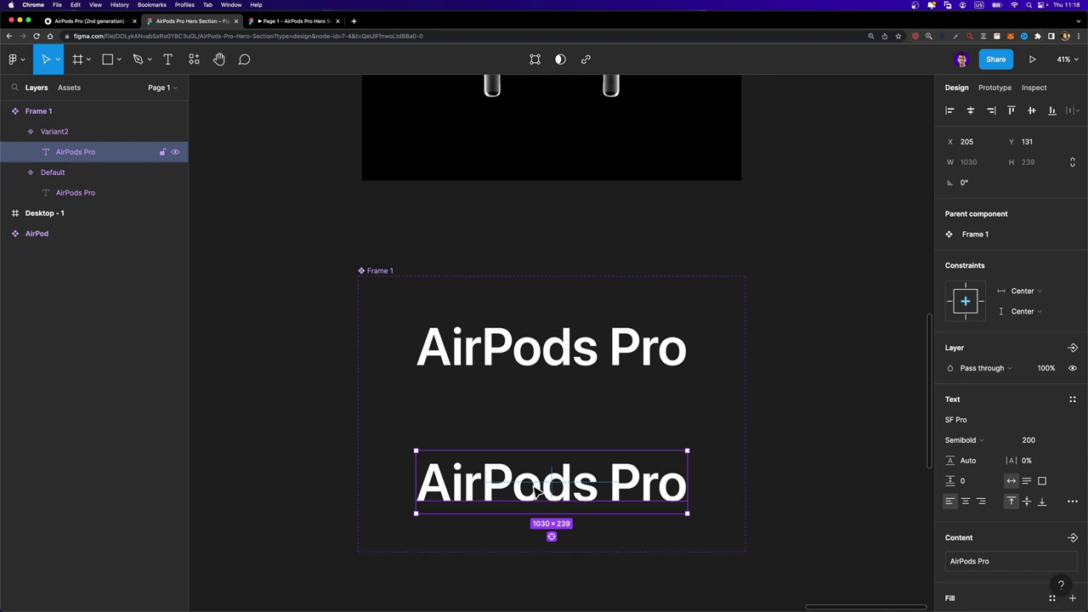
Step: Give Variant2's text size 260, centre it, and set its opacity to 0%
left_click(1039, 440)
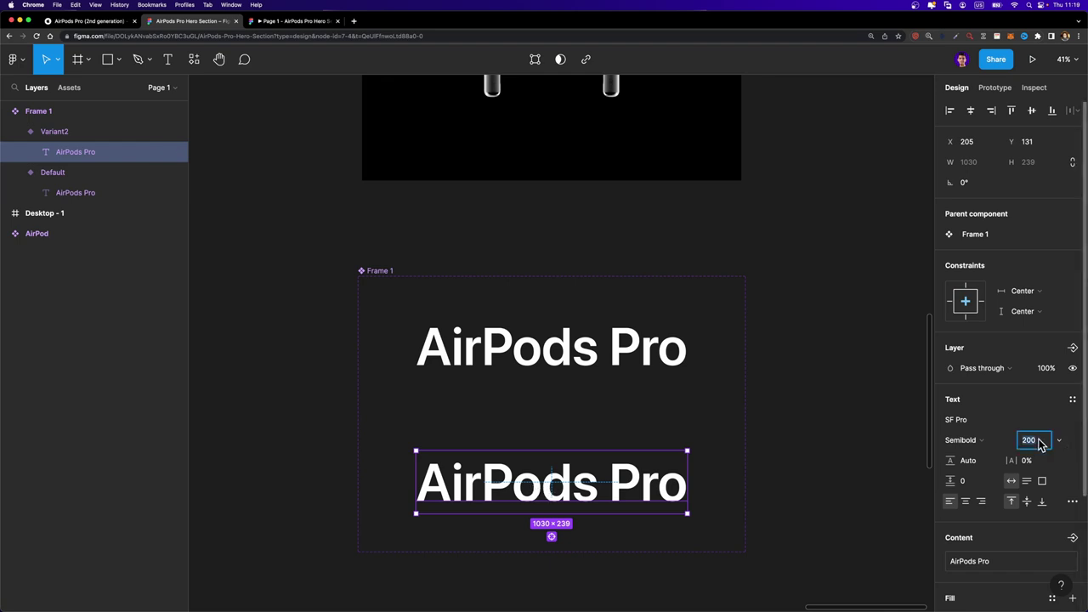
type("26")
key("Return")
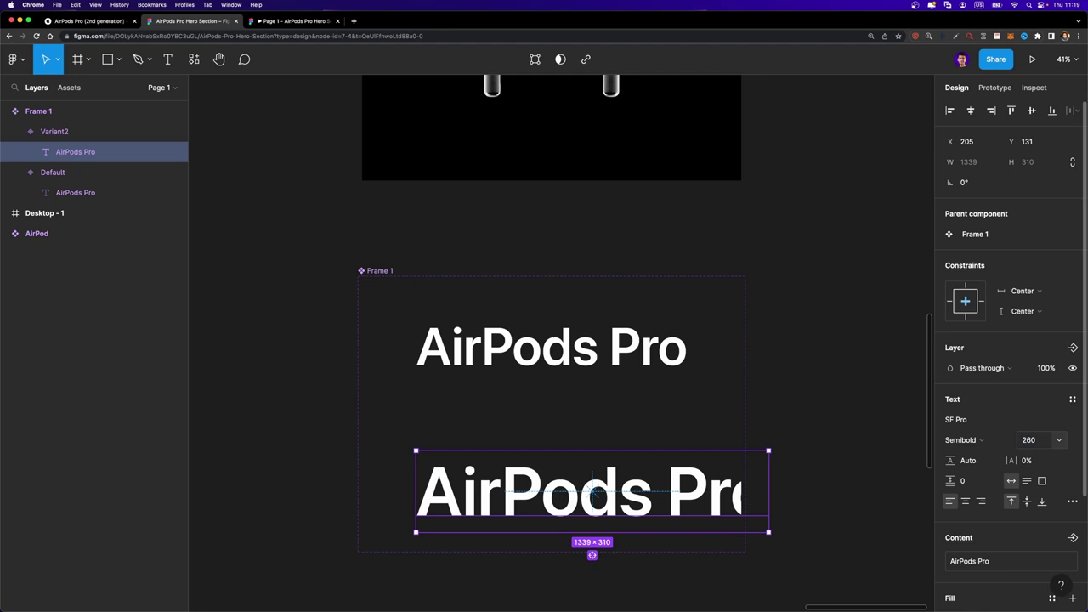
left_click(972, 112)
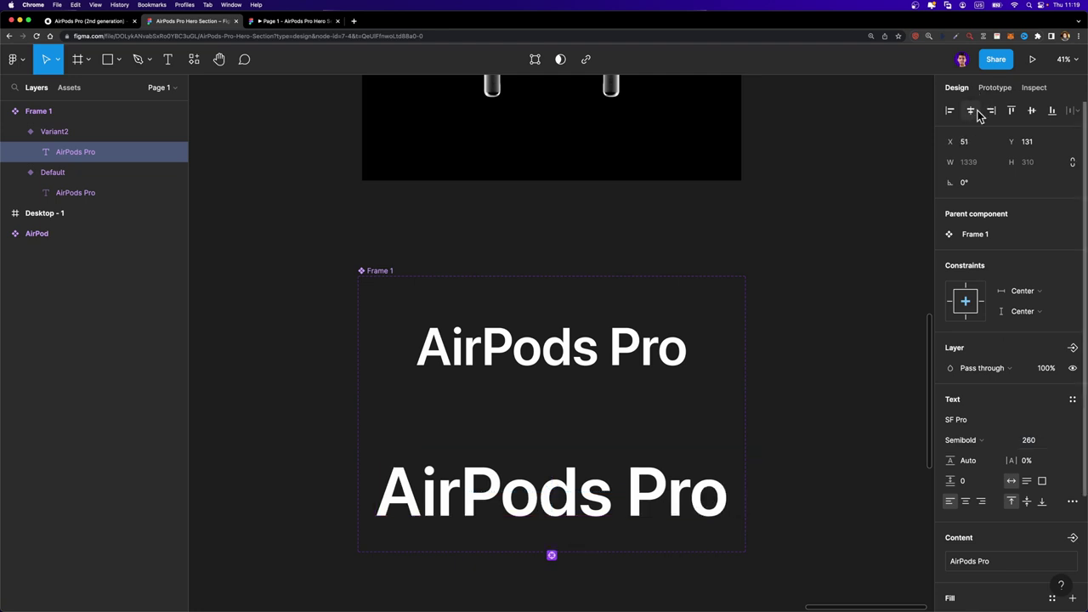
left_click(1031, 110)
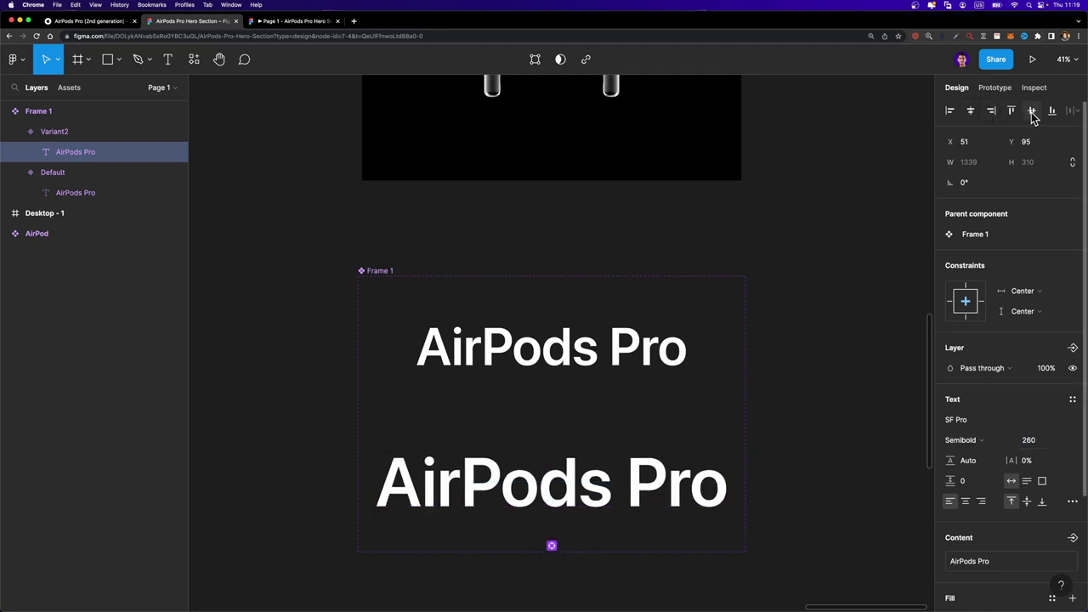
left_click(1050, 368)
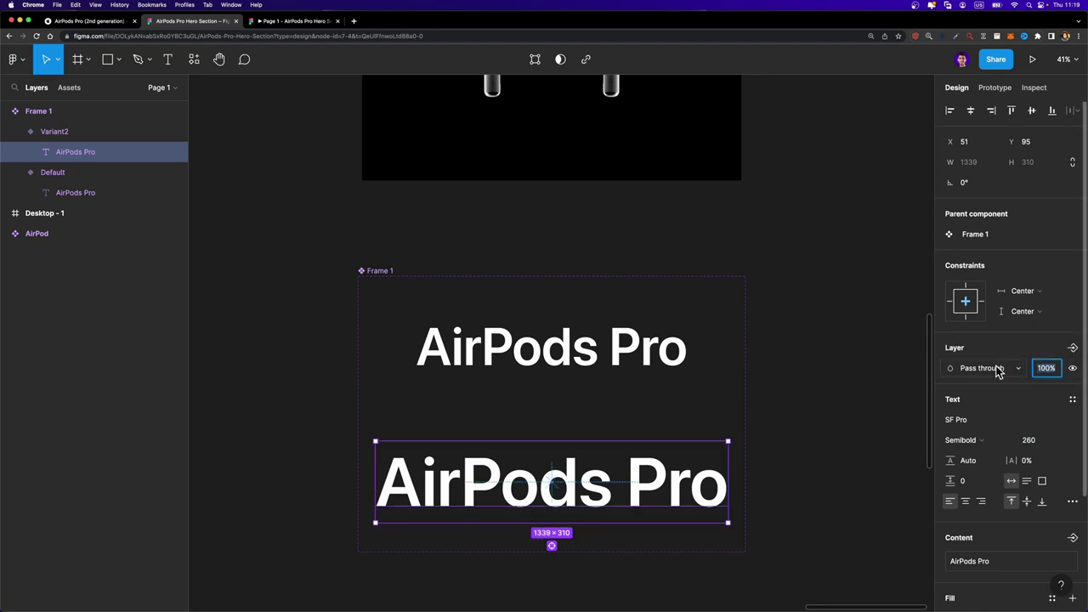
type("0")
key("Return")
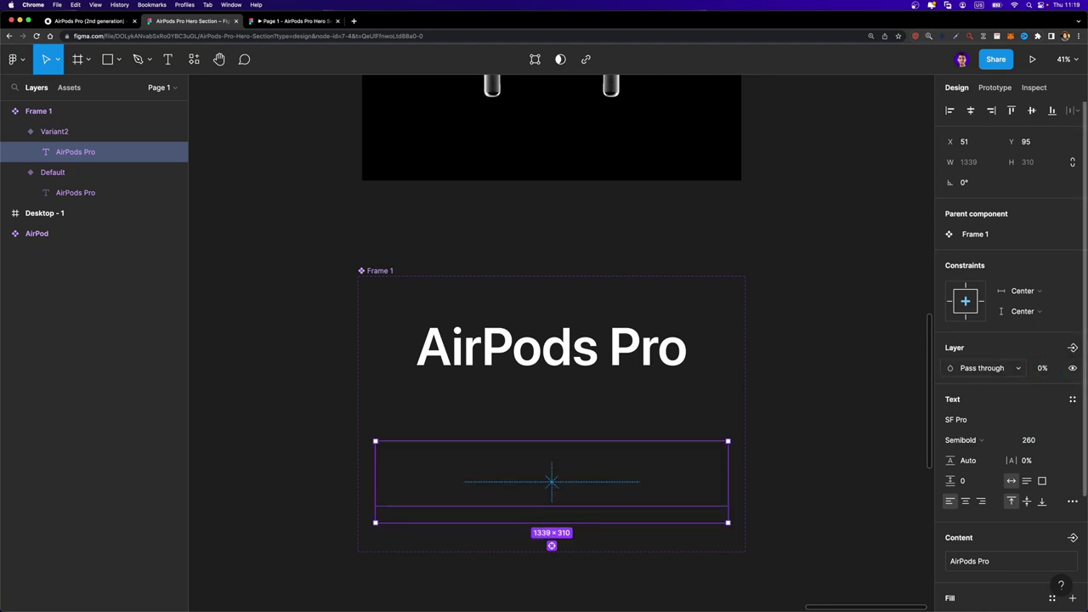
Step: Connect the Default variant to Variant2 with an After delay trigger of 1000ms
left_click(738, 343)
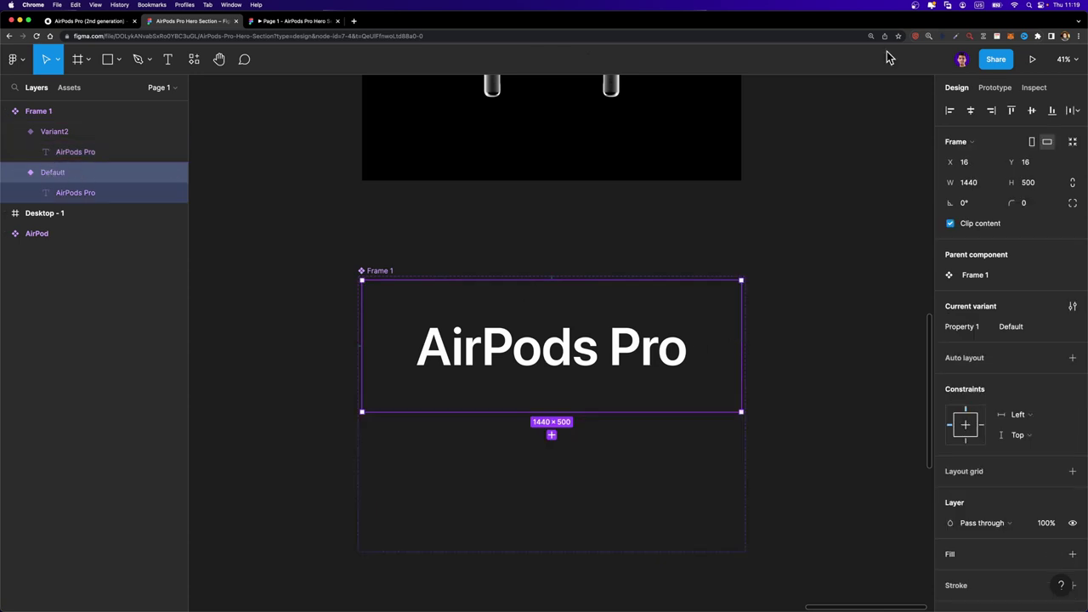
left_click(993, 89)
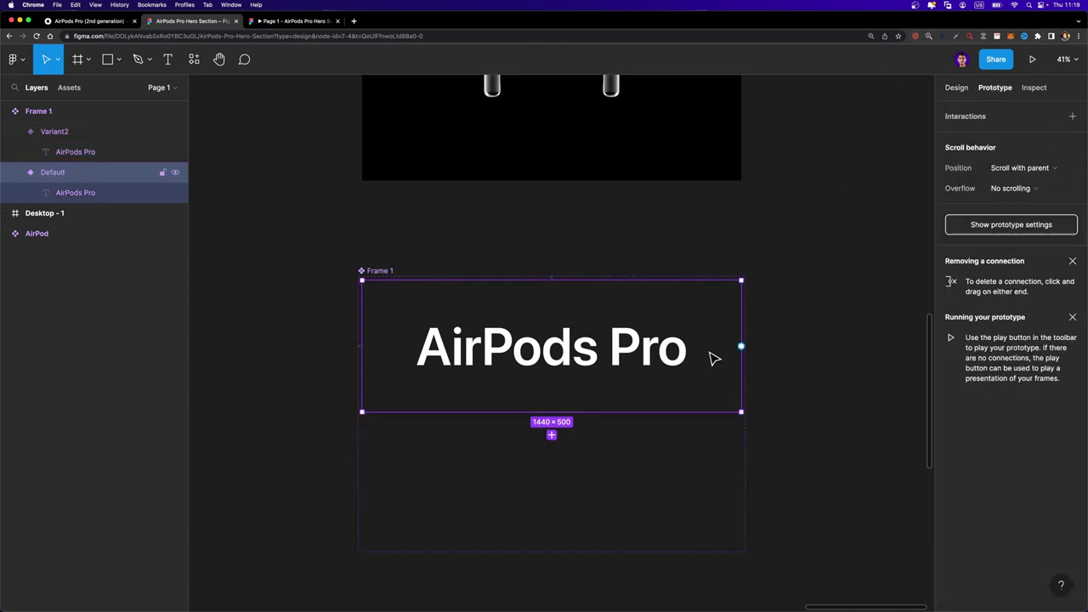
left_click_drag(741, 346, 717, 442)
left_click(835, 174)
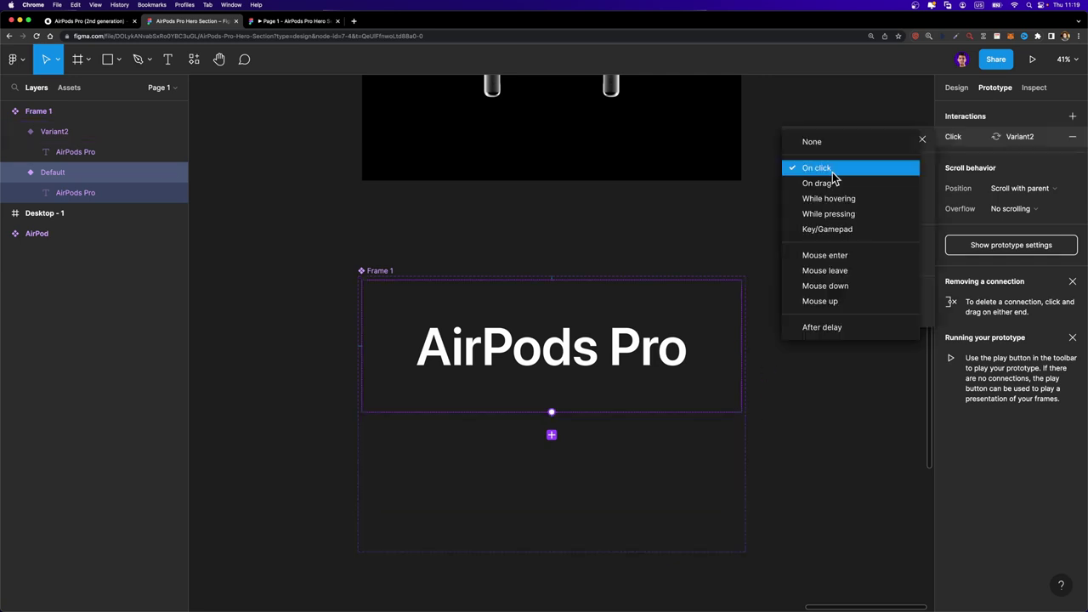
left_click(836, 330)
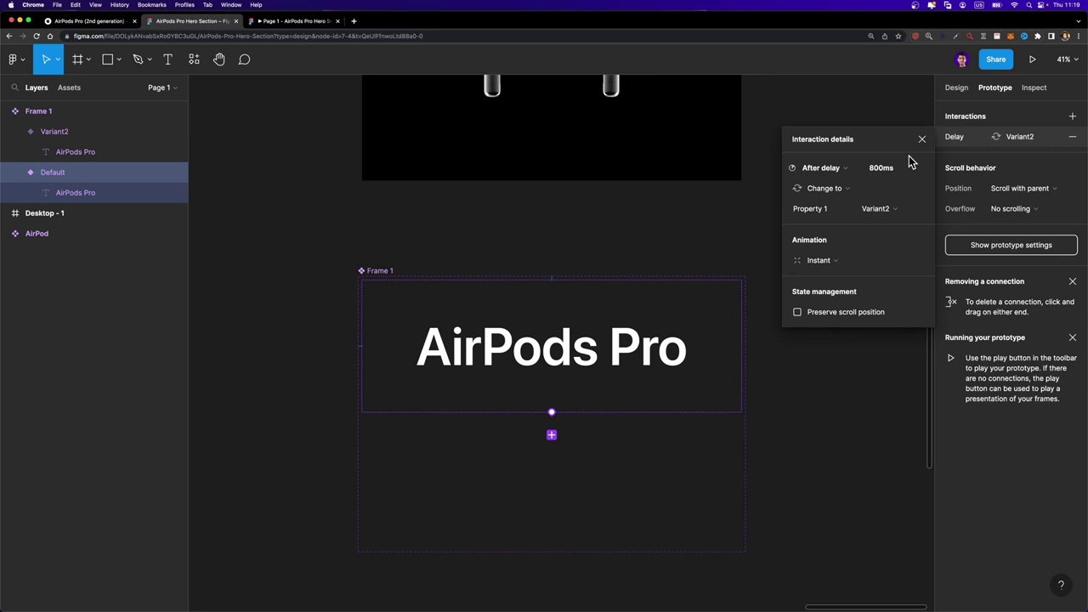
left_click(878, 174)
type("1000")
key("Return")
Step: Set the transition animation to Smart animate and edit its duration
left_click(819, 258)
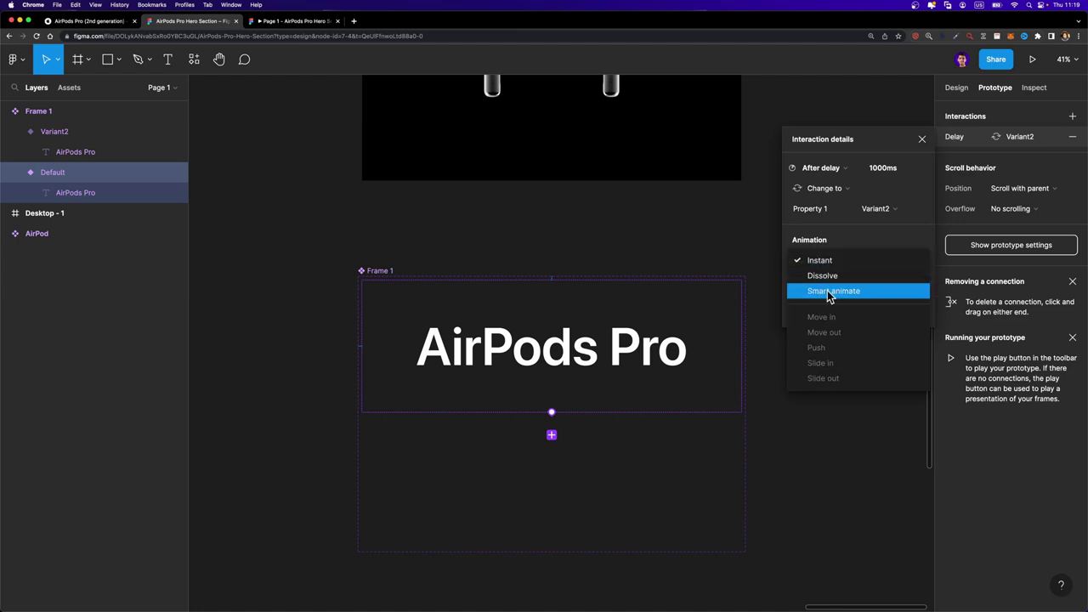
left_click(827, 290)
left_click(889, 369)
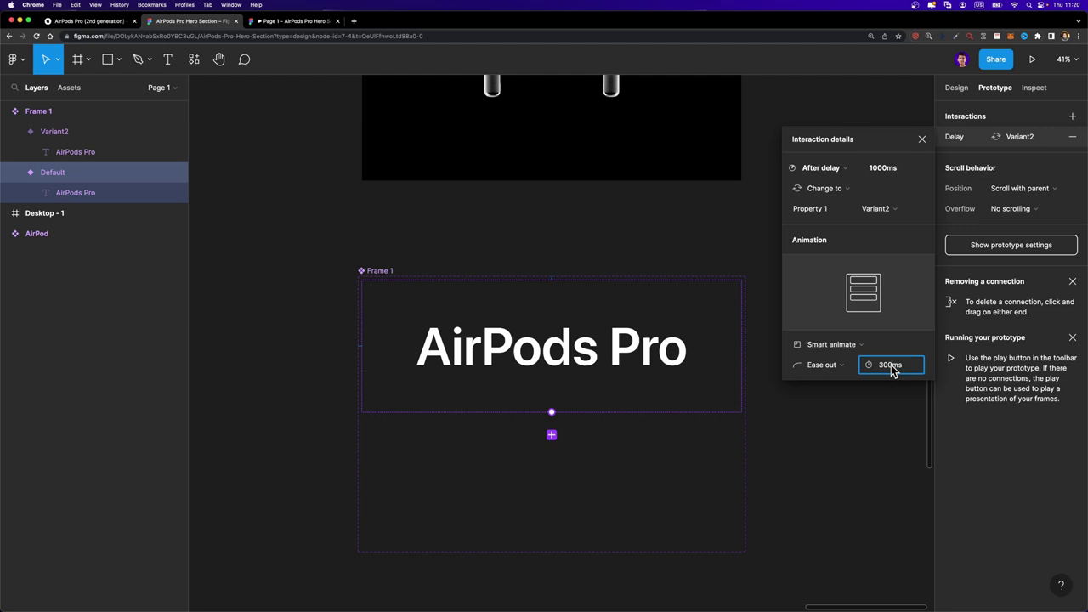
Step: Set the animation duration to 3000ms and rename the component set to Text
type("3000")
left_click(376, 272)
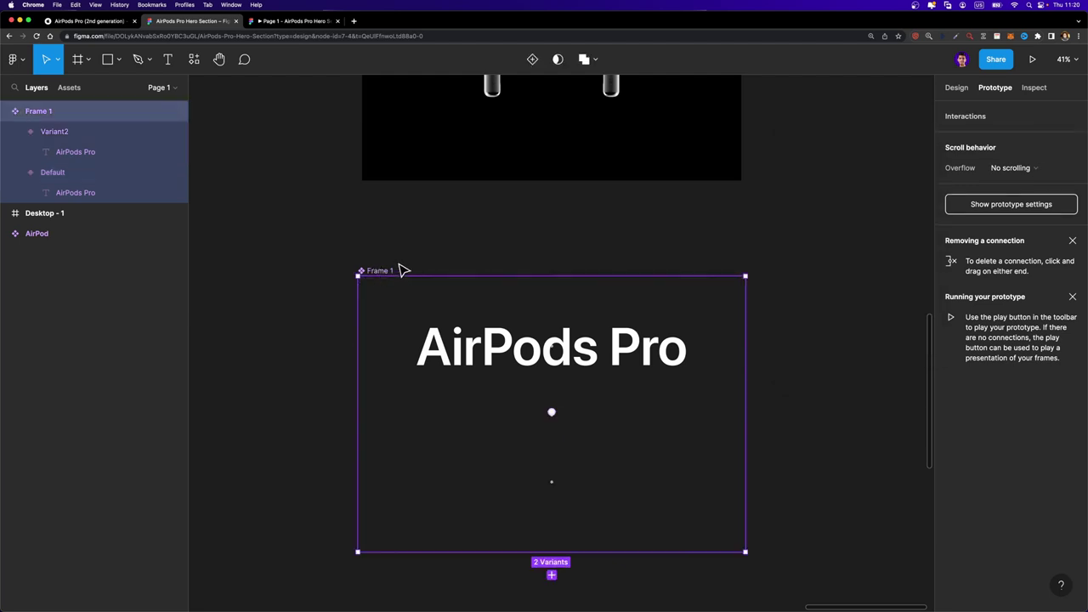
double_click(45, 116)
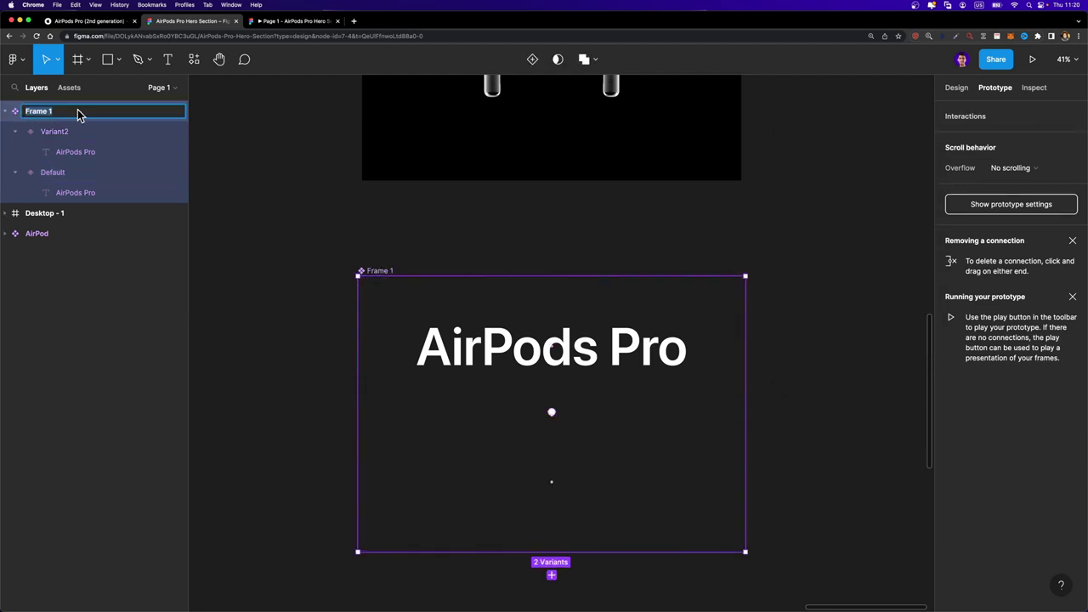
type("Text")
key("Return")
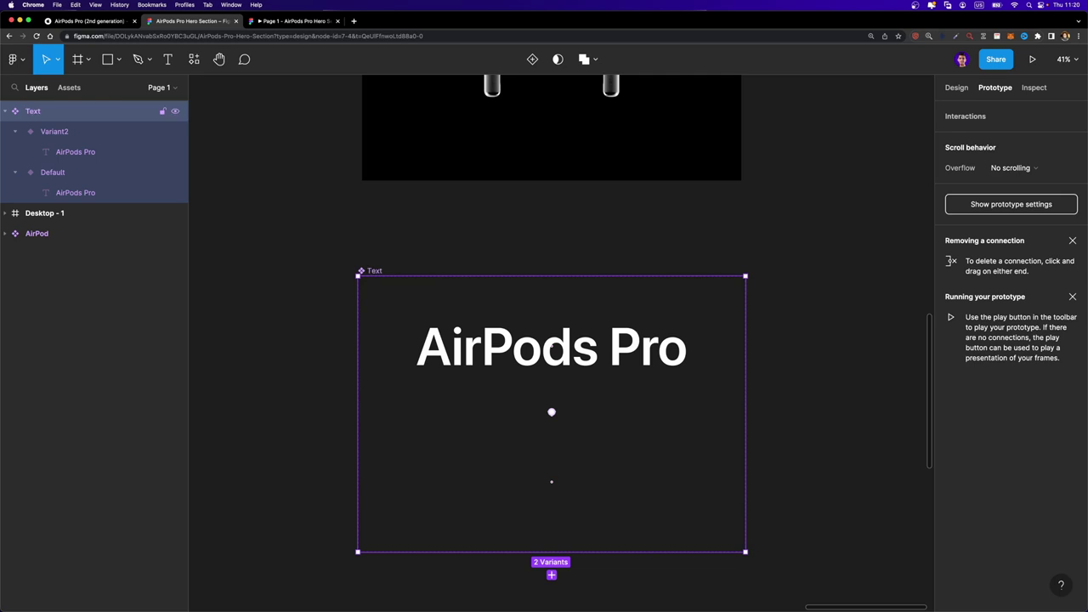
Step: Place a Text instance in Desktop - 1 and move its layer behind the AirPod
scroll(517, 182, "up", 5)
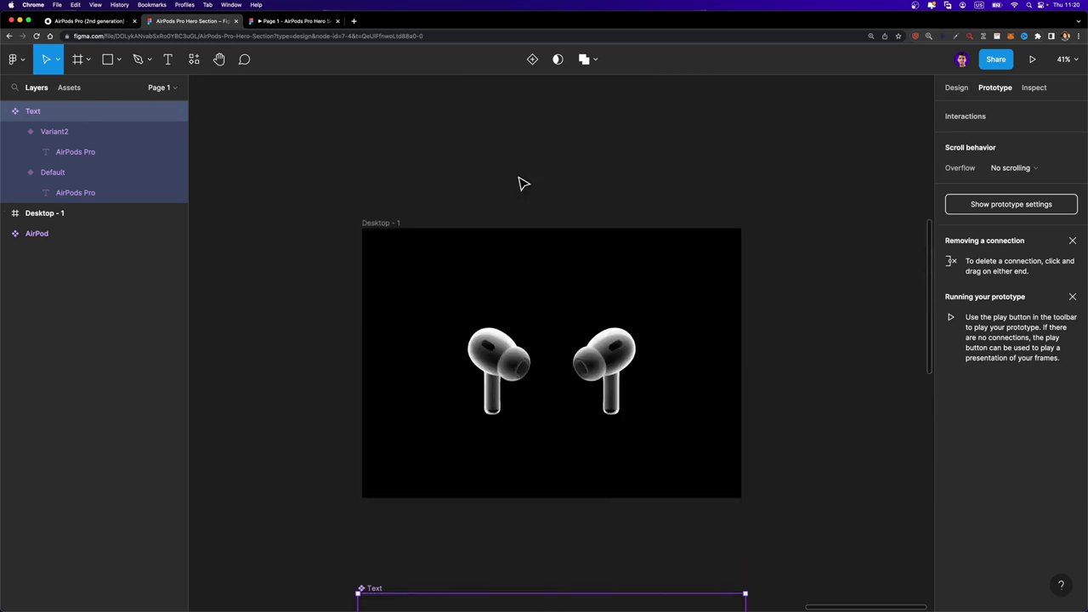
left_click(68, 87)
left_click_drag(124, 213, 514, 415)
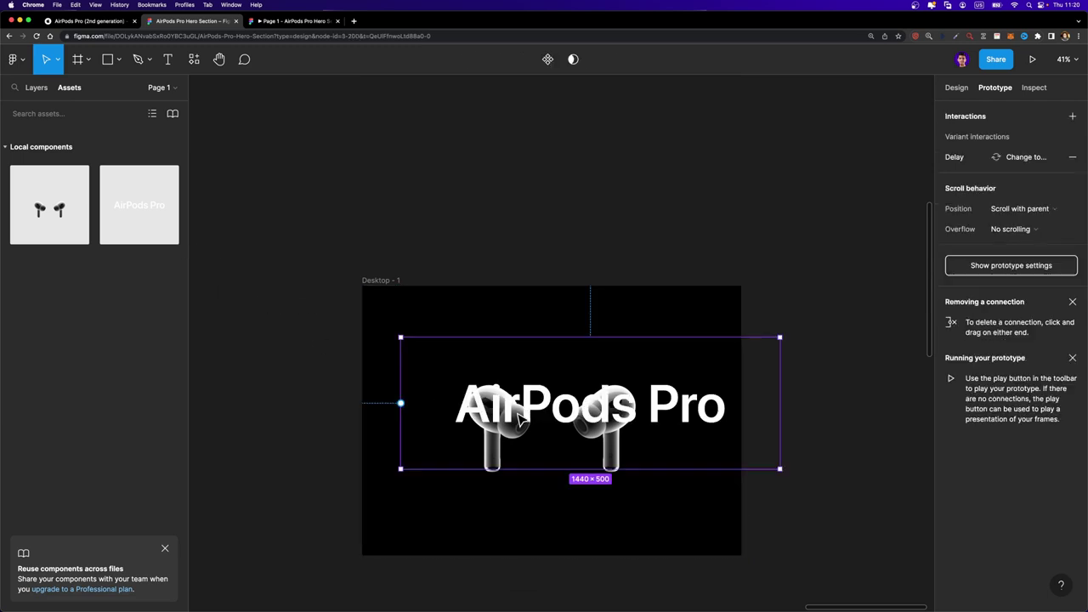
left_click(35, 88)
left_click_drag(61, 243, 61, 262)
Step: Centre the Text instance horizontally and vertically in the Desktop - 1 frame
left_click(956, 88)
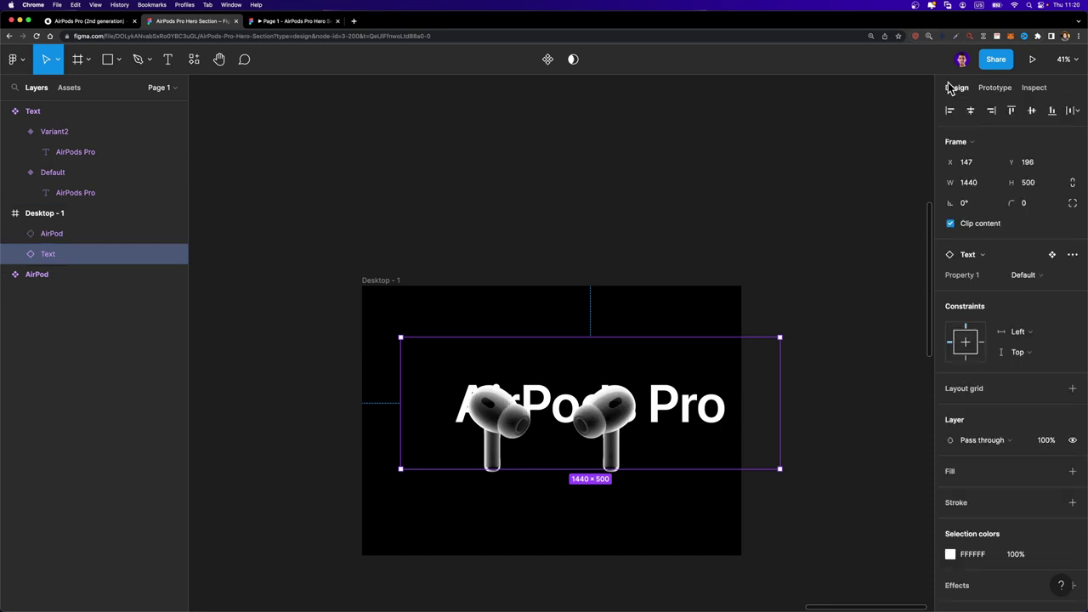
left_click(970, 111)
left_click(1027, 113)
left_click(607, 455)
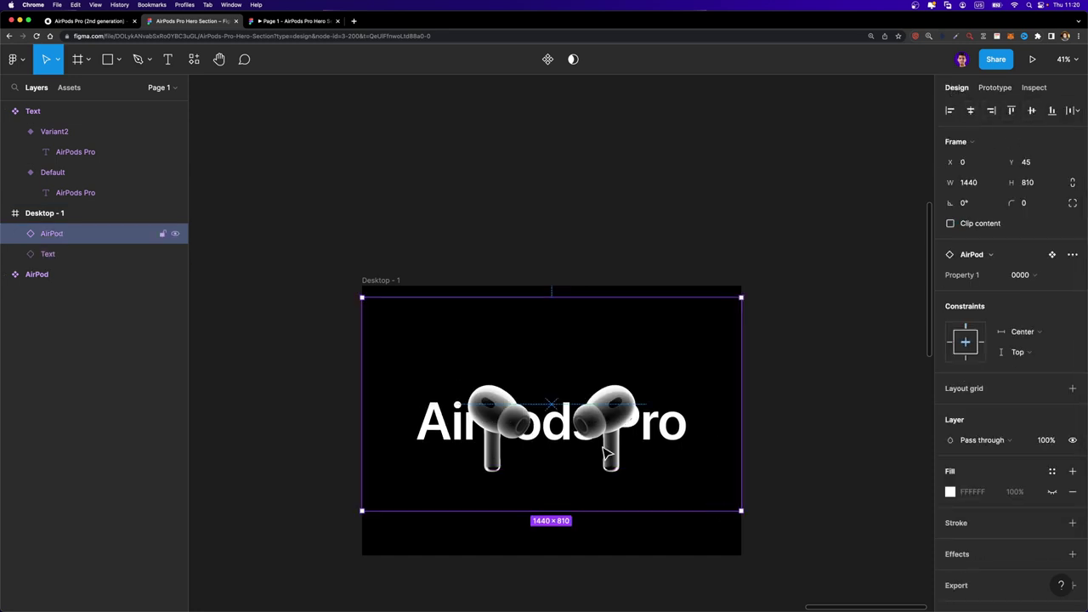
Step: Scale the Text instance up proportionally from its centre with the Scale tool (K)
left_click(105, 265)
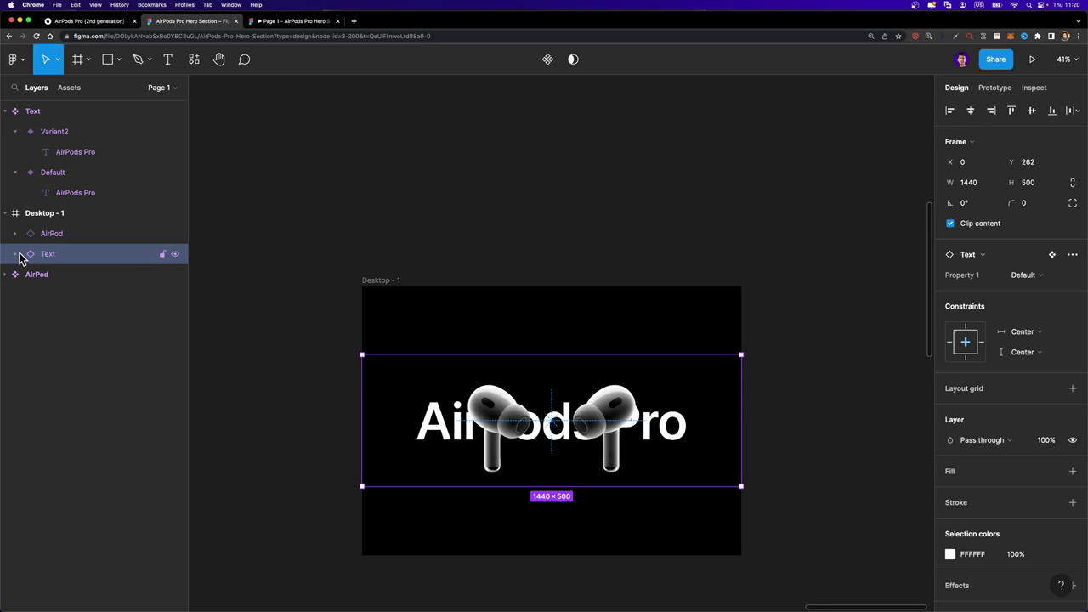
key("k")
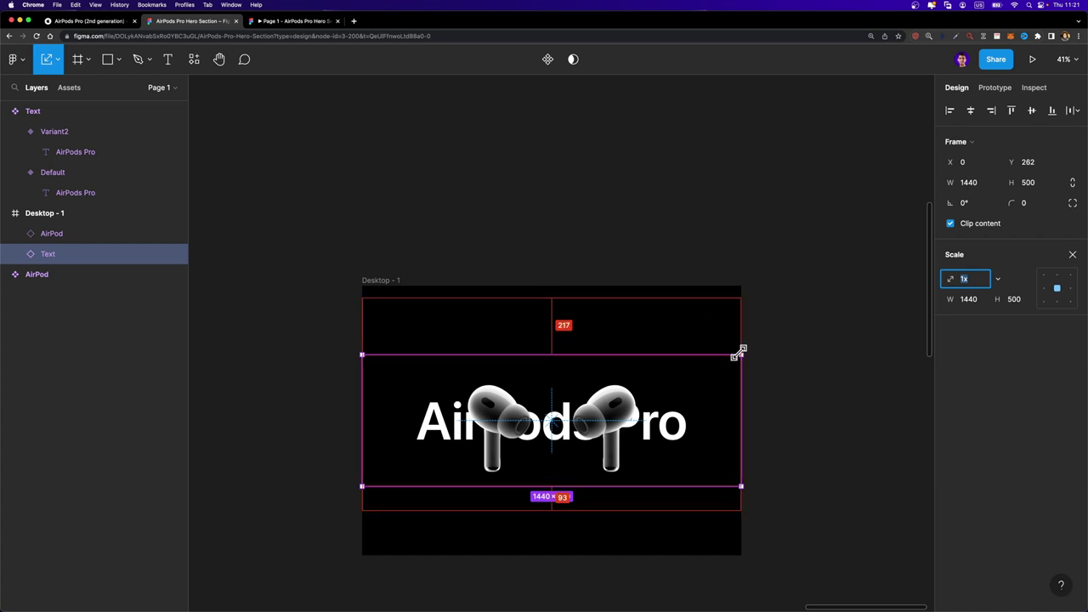
mouse_move(742, 355)
left_mouse_down()
mouse_move(759, 343)
mouse_move(754, 351)
left_mouse_up()
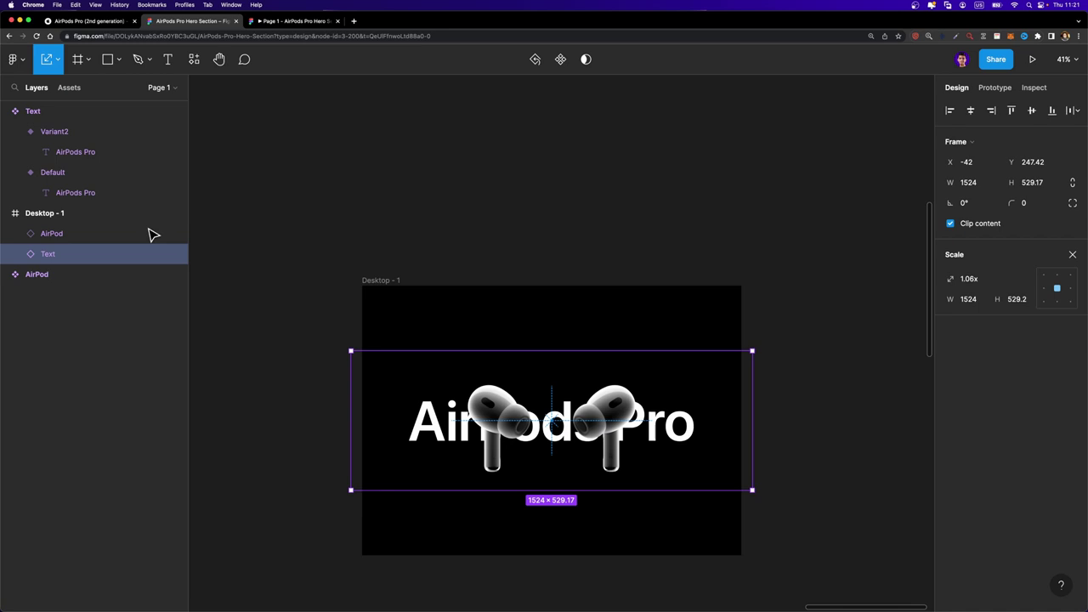
Step: Raise the AirPod to Y -52 and rescale the Text to 1440×500 at X 0, Y 262
left_click(64, 237)
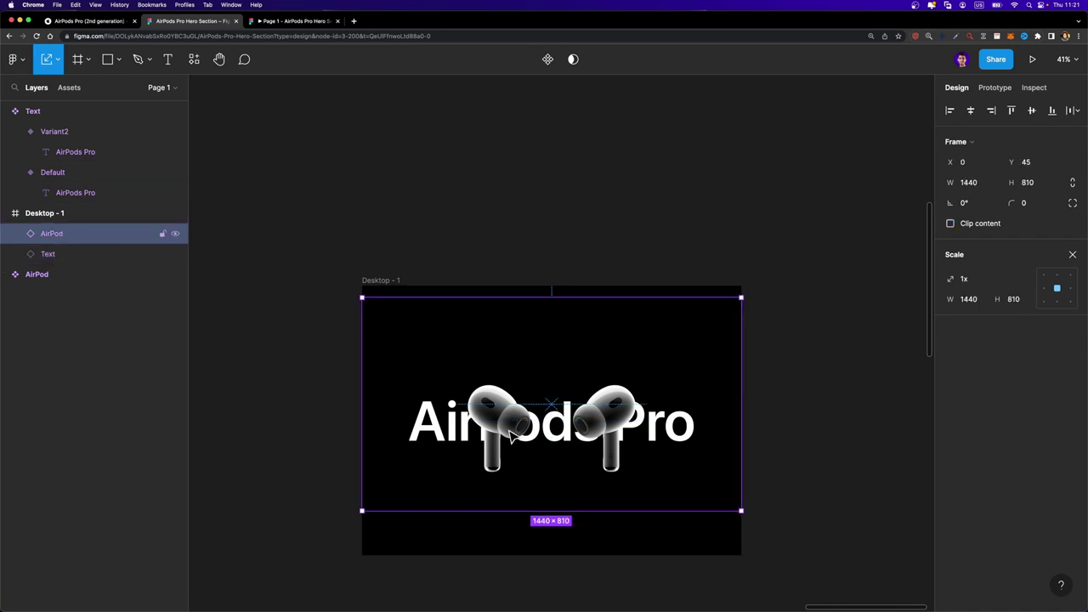
left_click_drag(511, 422, 511, 396)
left_click(52, 253)
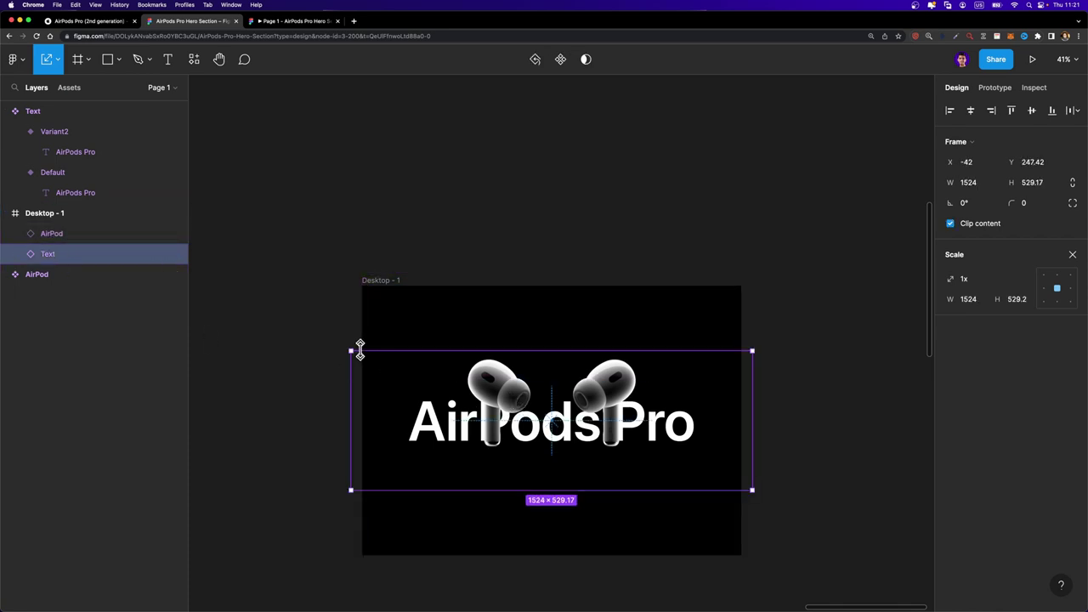
left_click_drag(347, 349, 350, 350)
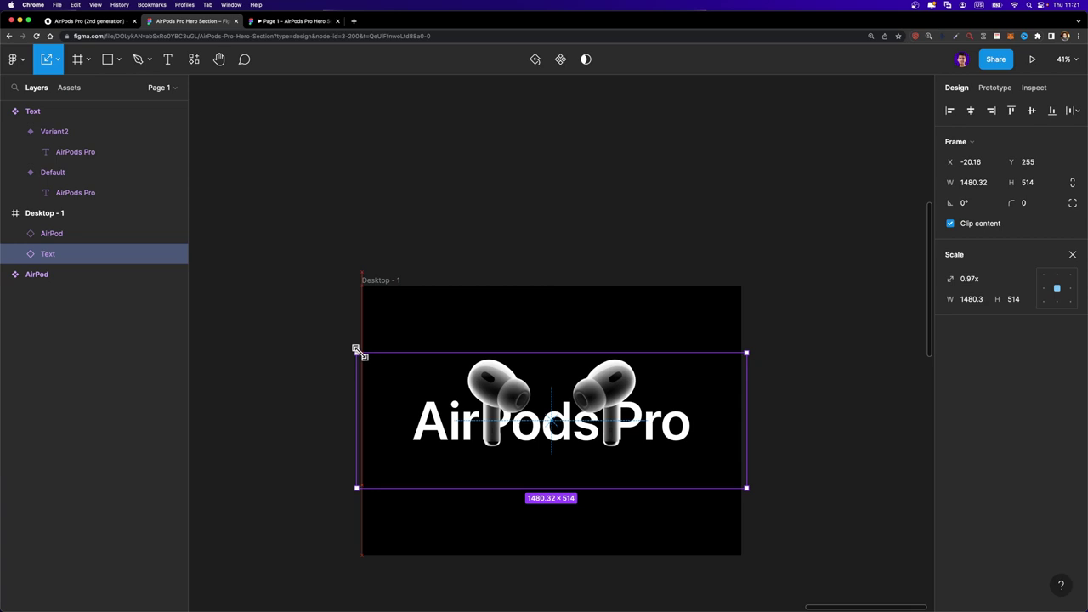
left_click_drag(360, 353, 362, 354)
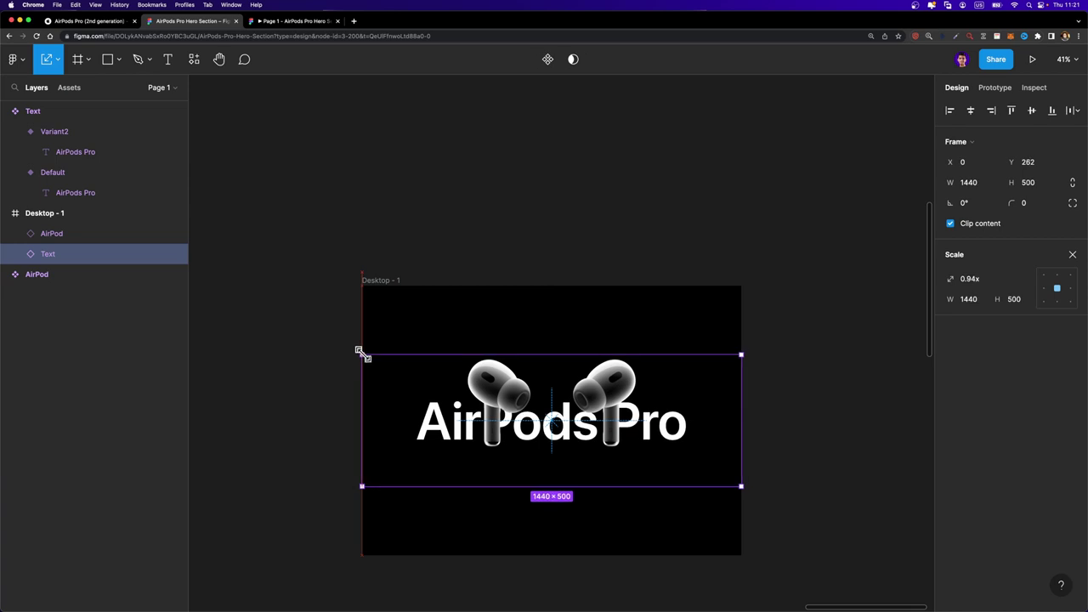
left_click(823, 312)
Step: Present the Desktop - 1 prototype to watch the title animate, then return to the editor
left_click(393, 282)
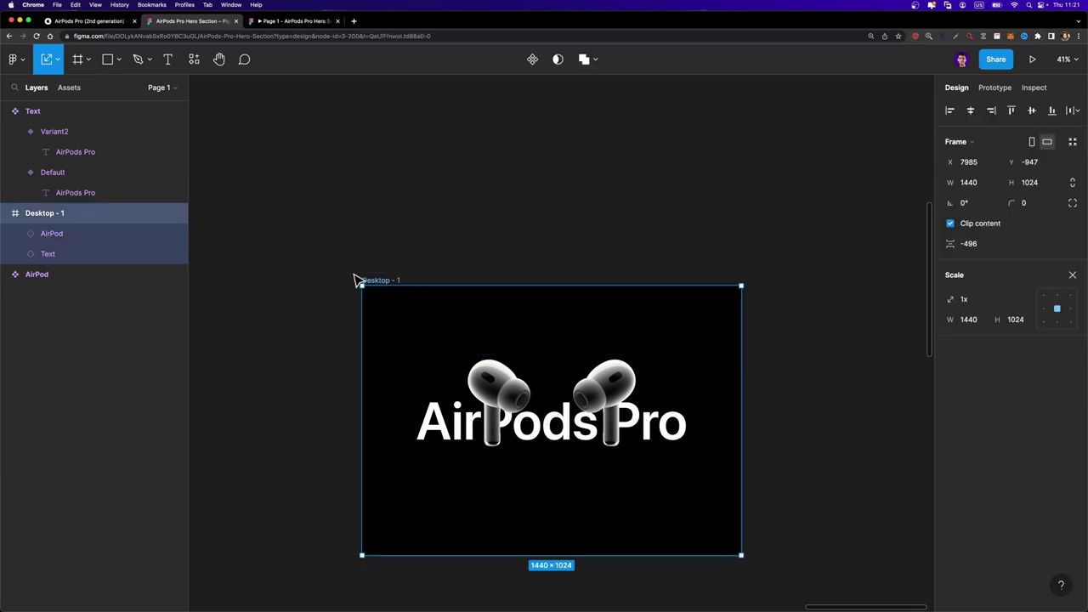
left_click(1033, 59)
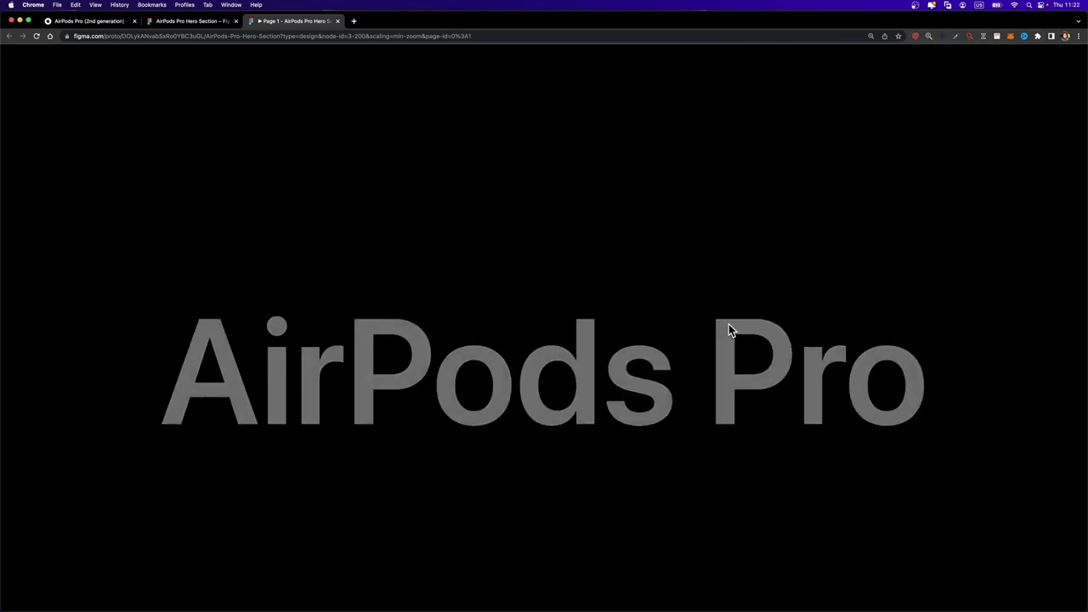
left_click(203, 21)
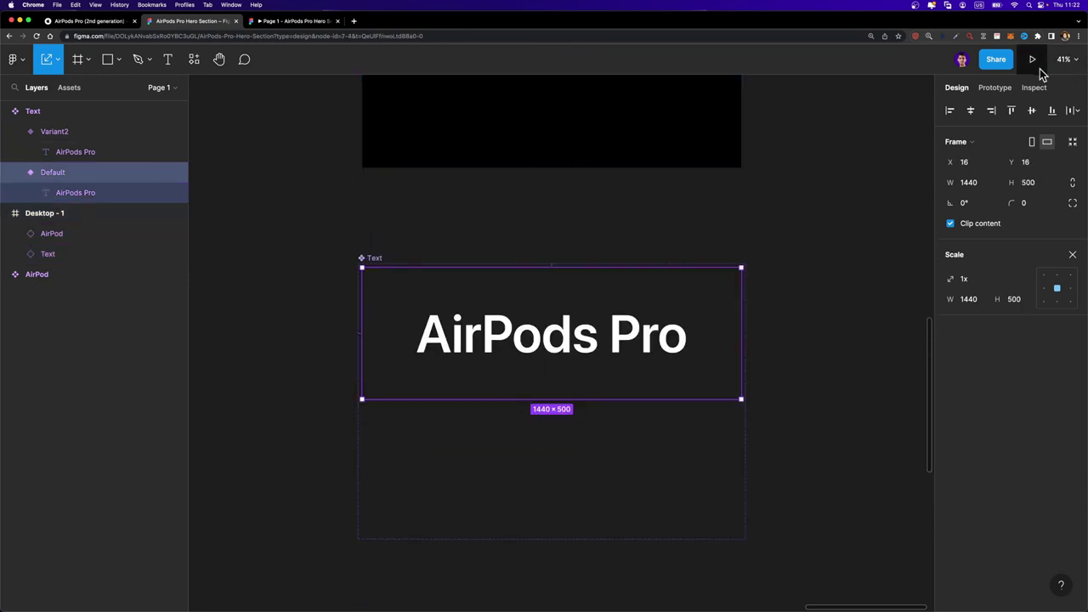
Step: Shorten the 1000ms delay on the Text component's Delay → Variant2 interaction
left_click(993, 92)
left_click(1015, 136)
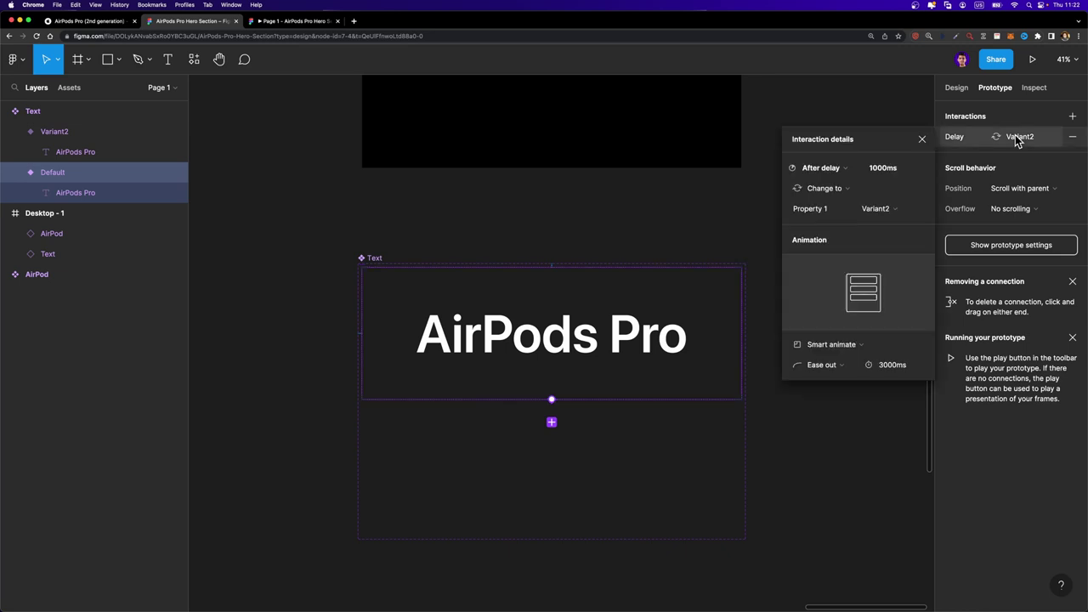
left_click(883, 174)
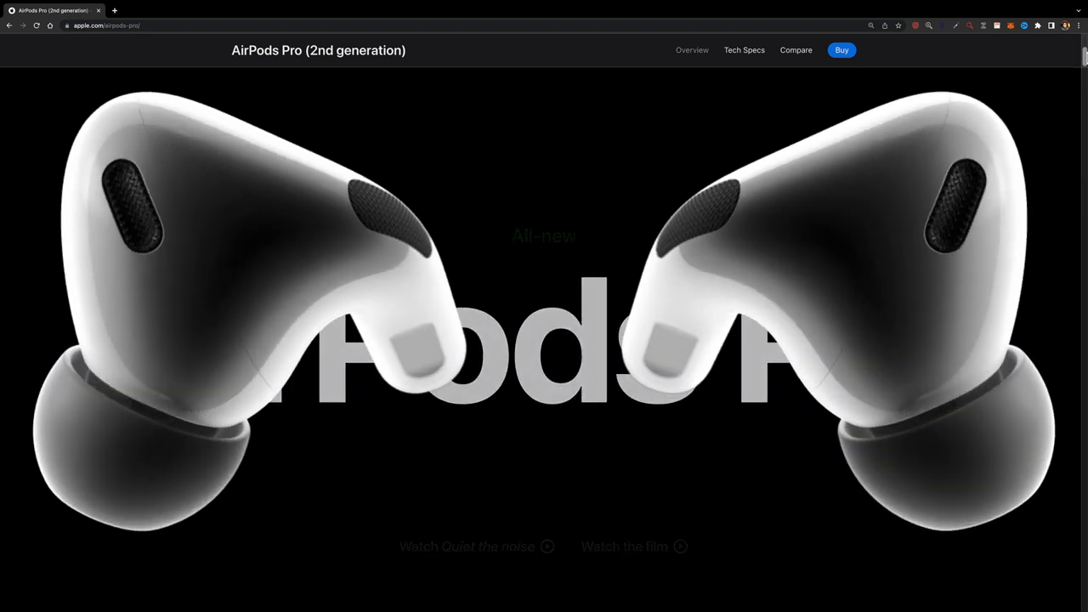
Step: Scroll the apple.com AirPods Pro page down and back up to replay the hero animation
scroll(545, 340, "down", 5)
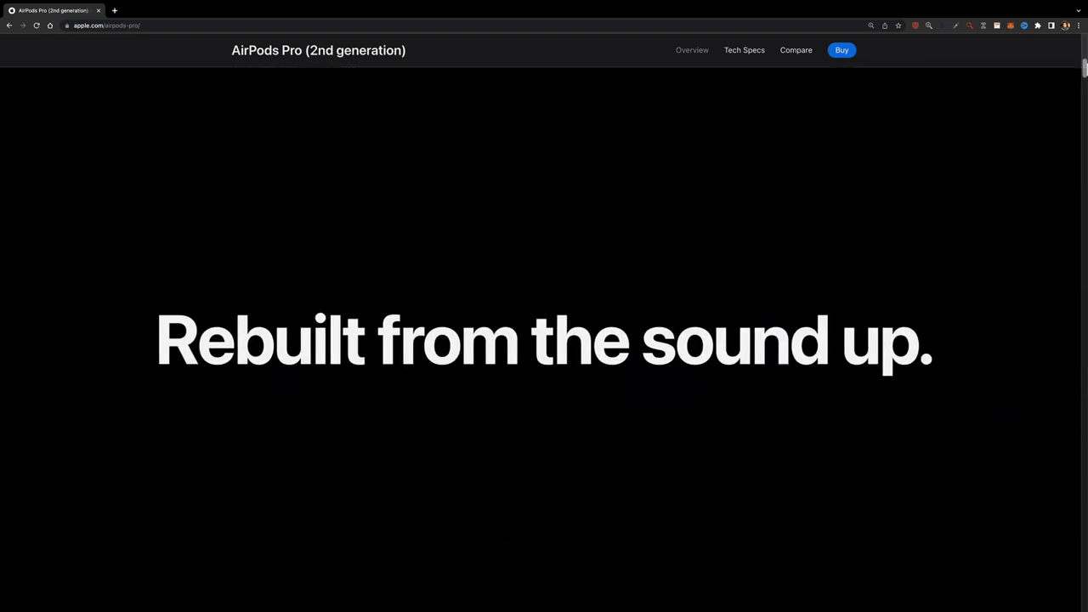
scroll(544, 341, "up", 5)
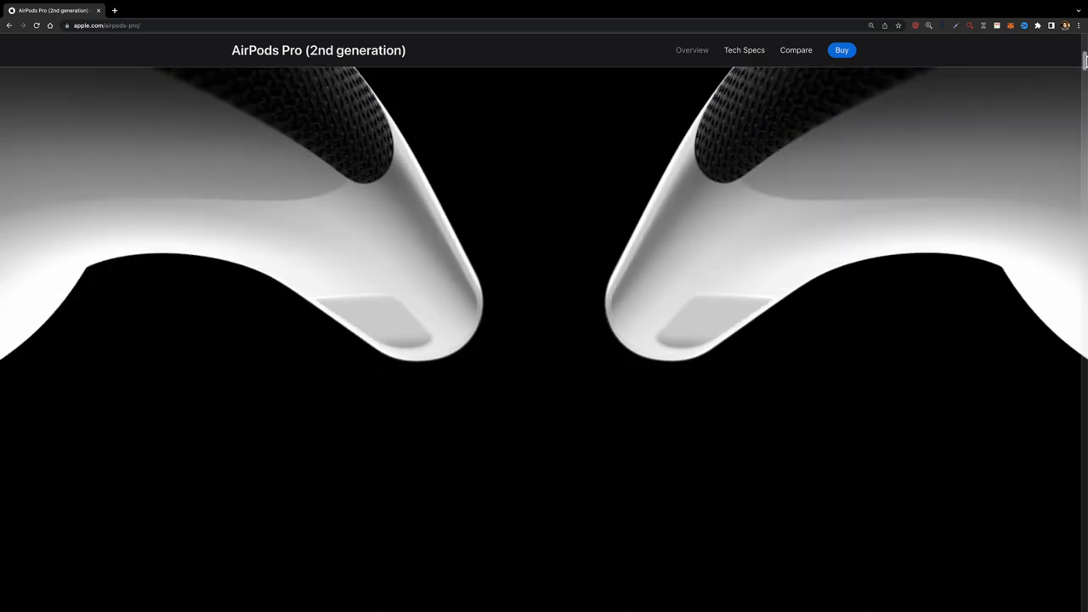
scroll(1085, 59, "up", 5)
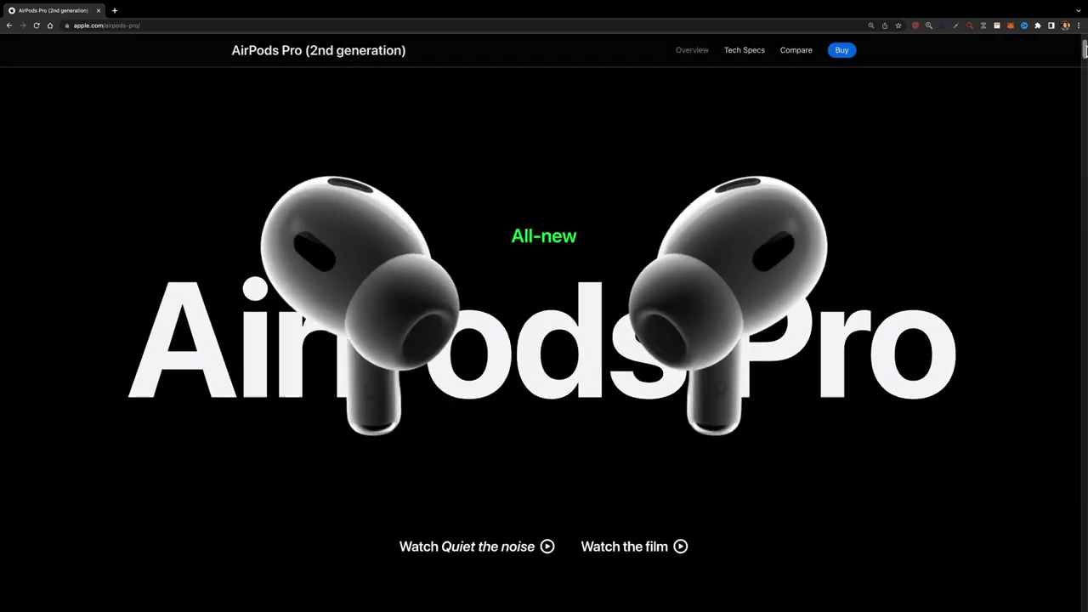